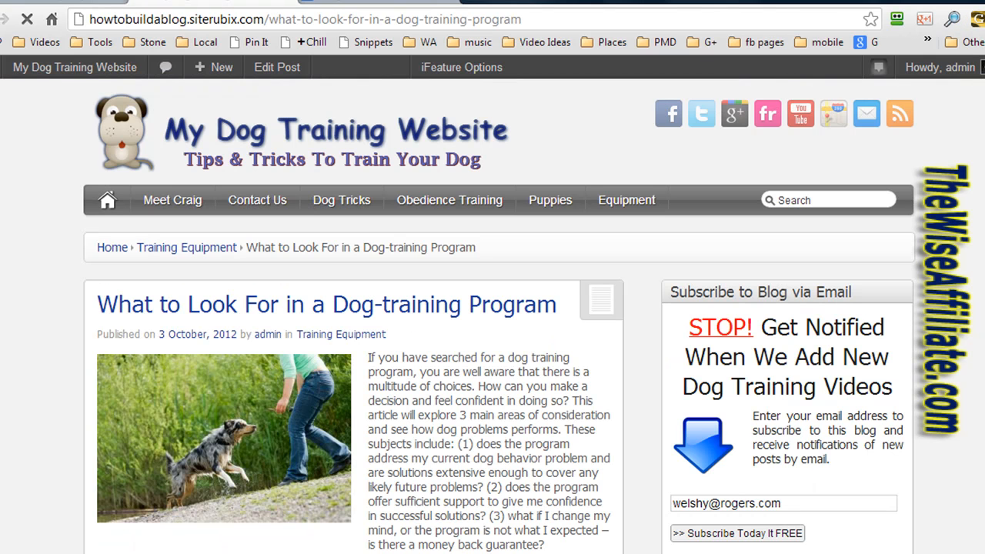
- Look through the post "What to Look For in a Dog-training Program" and its sidebar down to the comment area
{"action": "scroll", "coordinate": [492, 315], "scroll_direction": "down", "scroll_amount": 2}
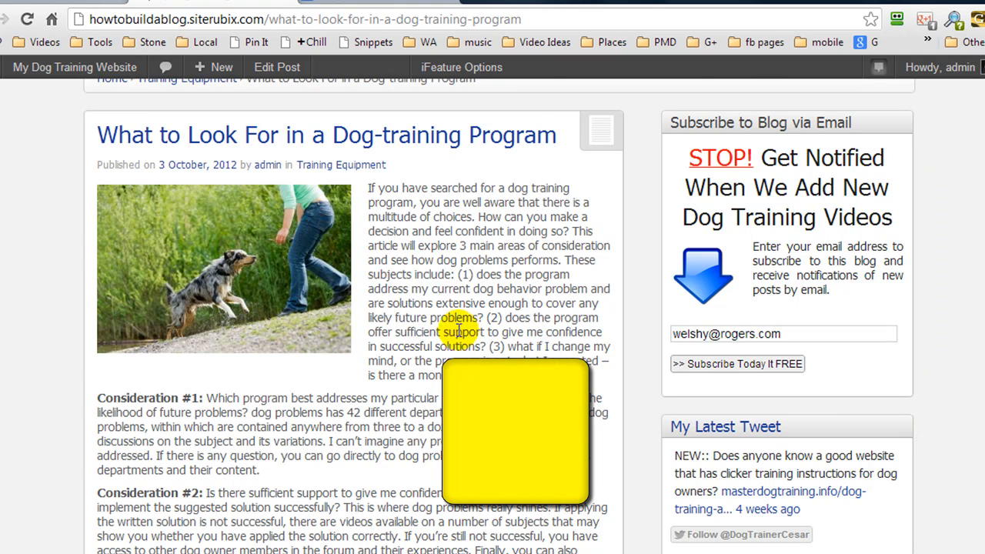
{"action": "scroll", "coordinate": [423, 336], "scroll_direction": "down", "scroll_amount": 8}
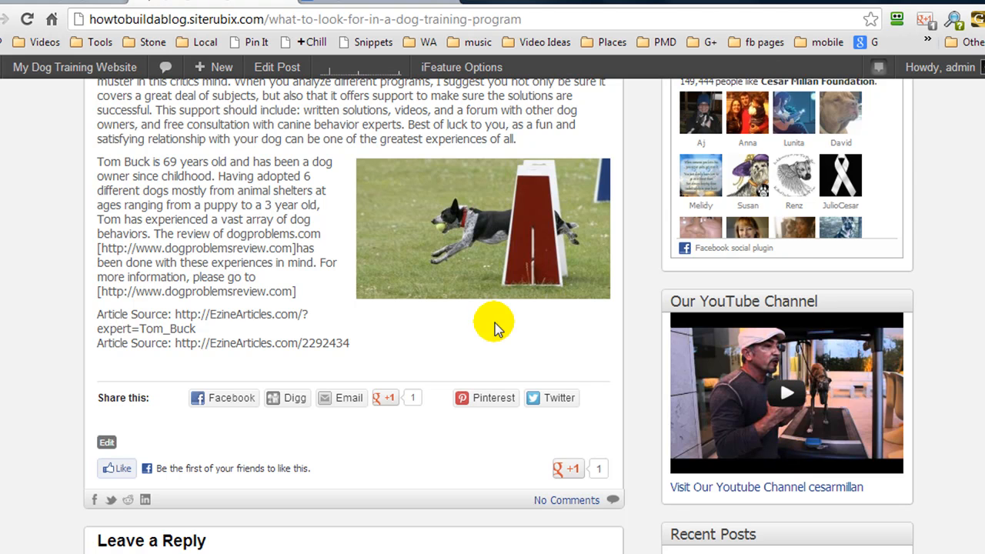
{"action": "scroll", "coordinate": [376, 315], "scroll_direction": "down", "scroll_amount": 14}
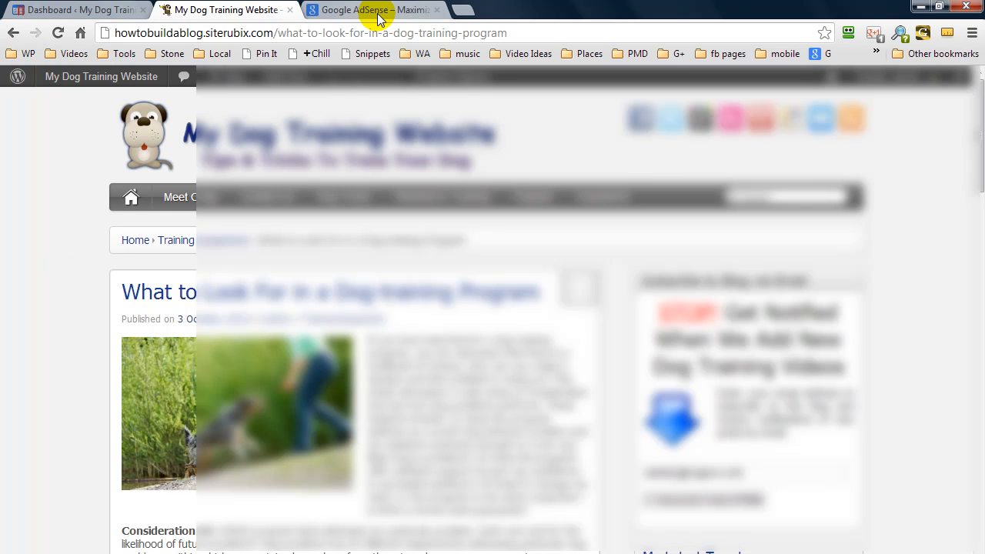
- Sign in to Google AdSense with the filled-in credentials and start creating a new content ad unit
{"action": "left_click", "coordinate": [377, 10]}
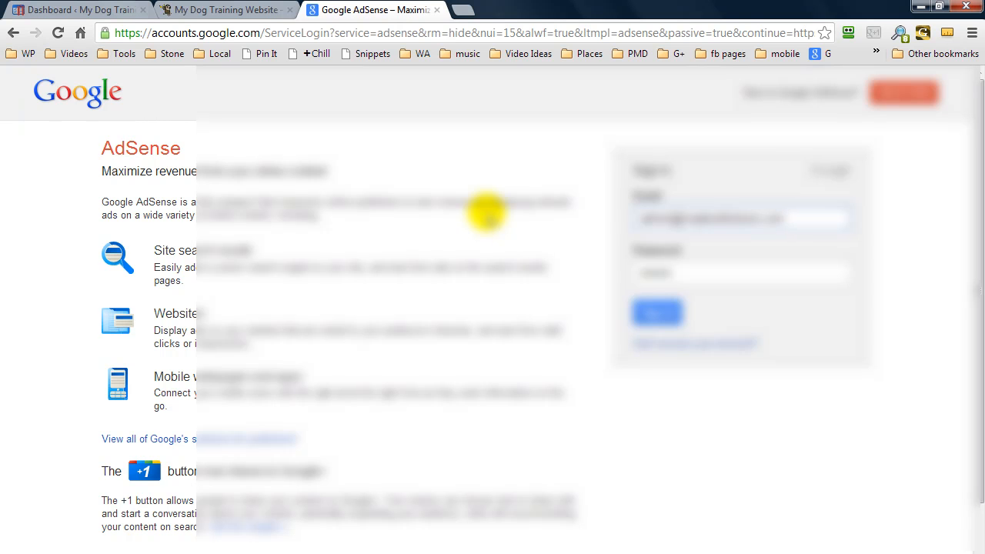
{"action": "left_click", "coordinate": [657, 312]}
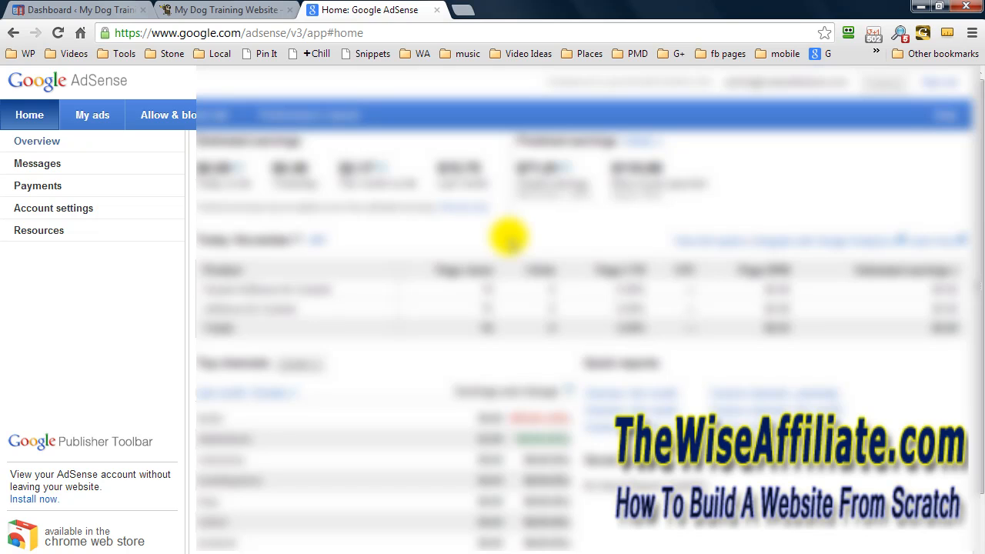
{"action": "left_click", "coordinate": [104, 119]}
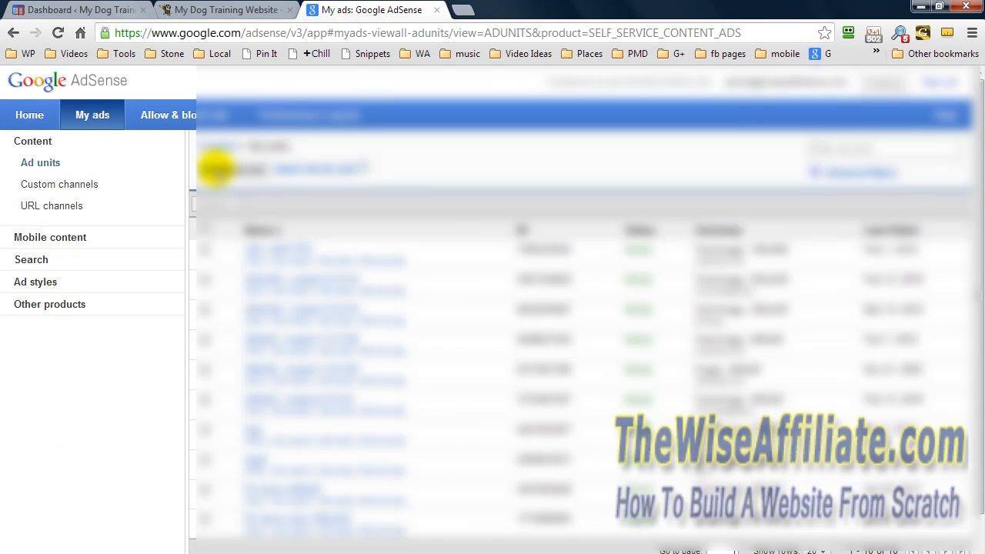
{"action": "left_click", "coordinate": [218, 171]}
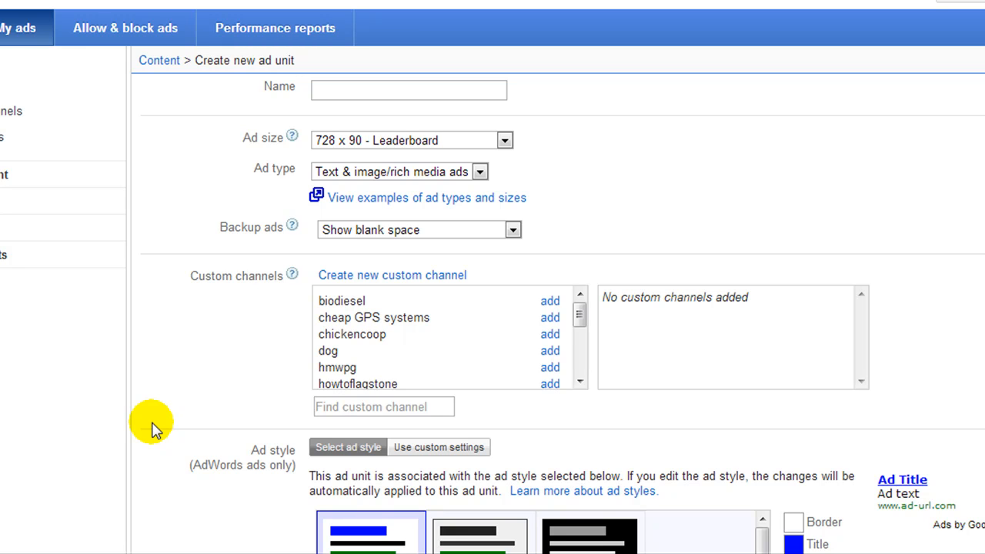
- Open AdSense's examples of ad types and sizes and compare the text ad formats with the space in the blog post
{"action": "left_click", "coordinate": [250, 553]}
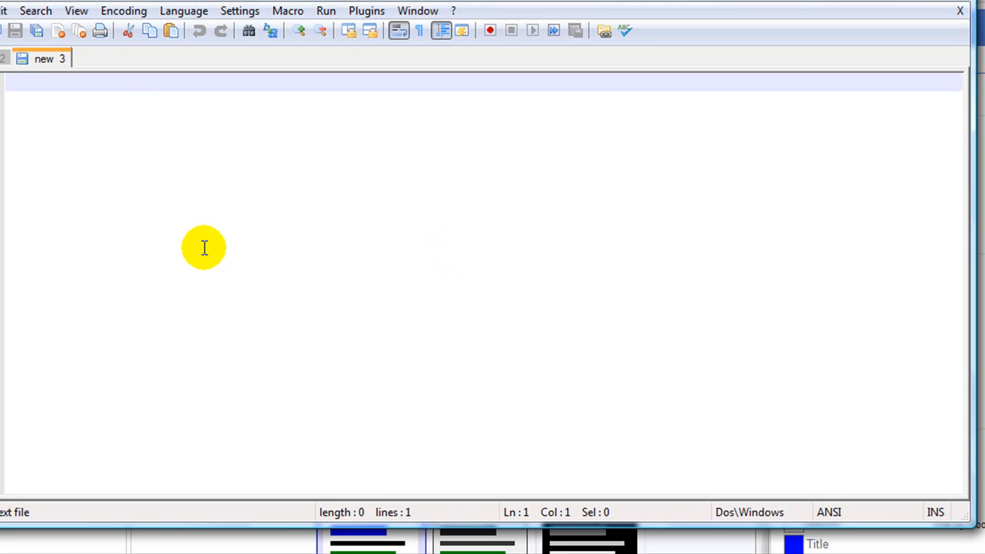
{"action": "left_click", "coordinate": [190, 551]}
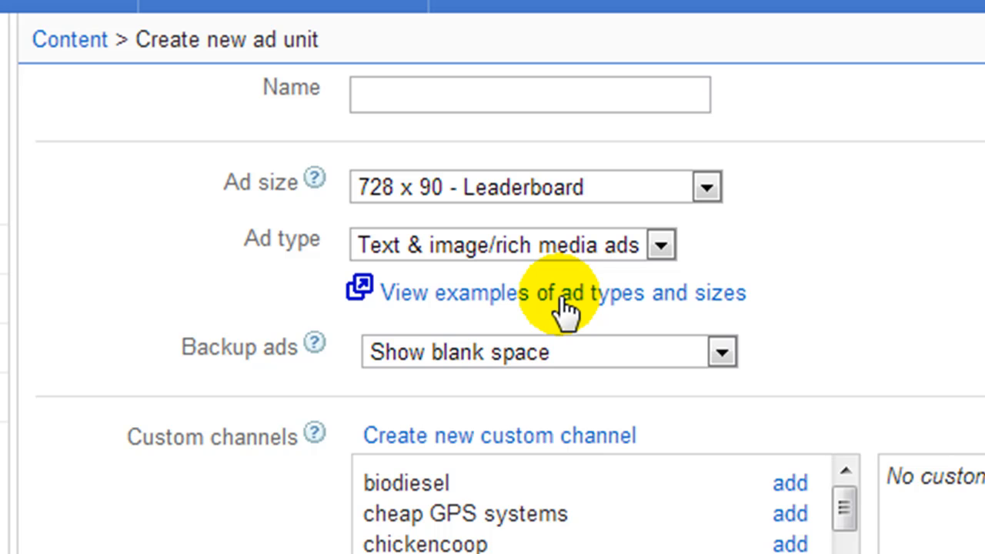
{"action": "left_click", "coordinate": [414, 291]}
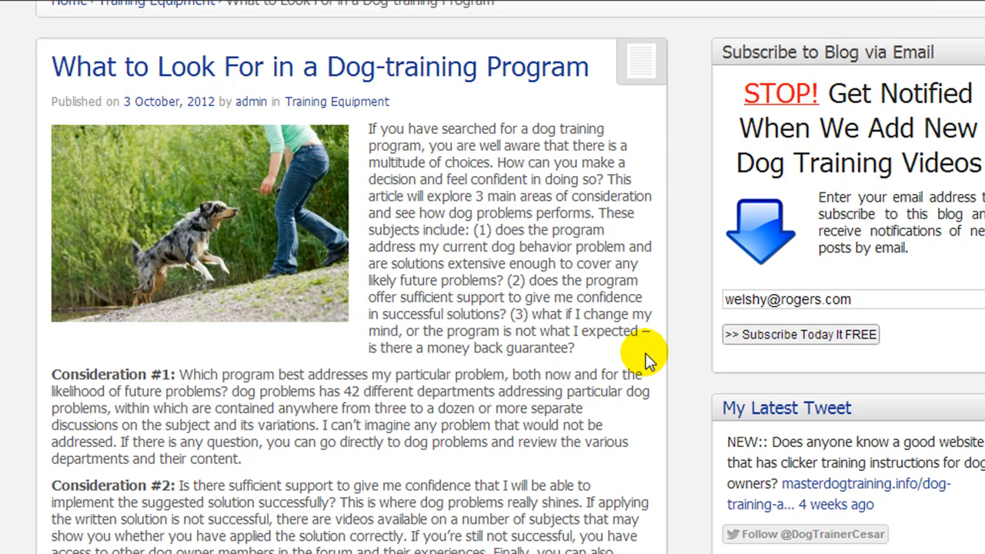
{"action": "left_click_drag", "start_coordinate": [650, 353], "coordinate": [528, 385]}
{"action": "left_click", "coordinate": [483, 486]}
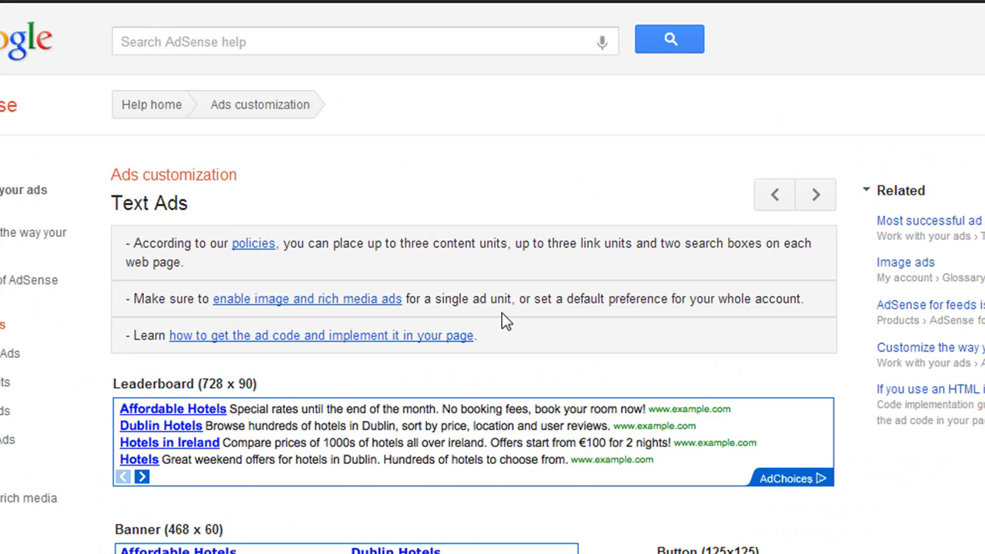
{"action": "scroll", "coordinate": [529, 350], "scroll_direction": "up", "scroll_amount": 4}
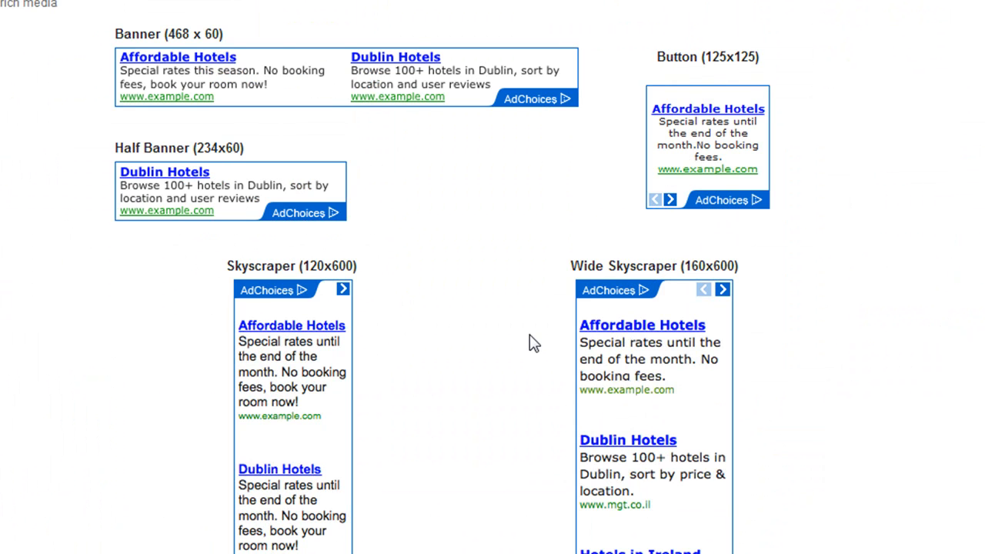
{"action": "scroll", "coordinate": [529, 343], "scroll_direction": "down", "scroll_amount": 9}
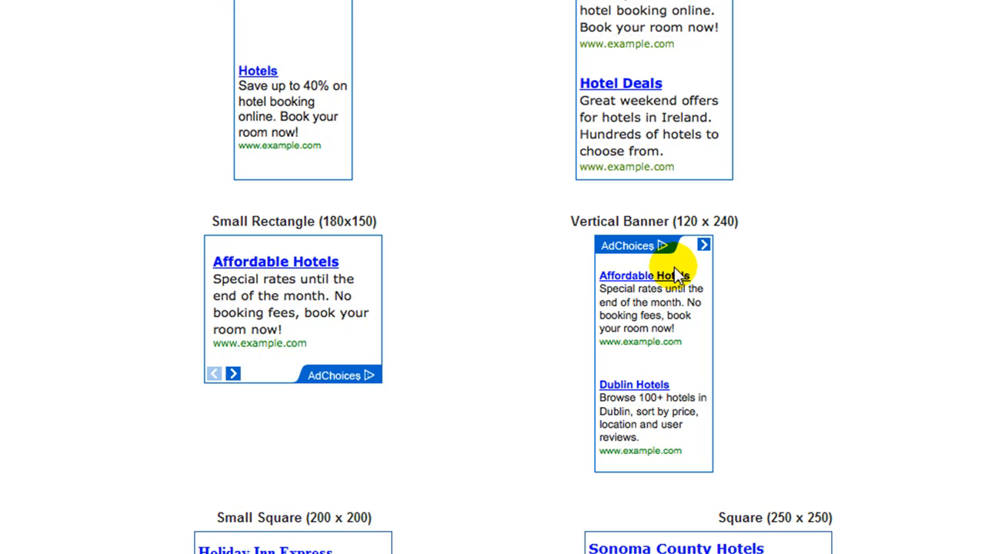
- Copy the heading "Vertical Banner (120 x 240)" from the ad examples and paste it into the blank Notepad++ document
{"action": "left_click_drag", "start_coordinate": [739, 222], "coordinate": [569, 222]}
{"action": "right_click", "coordinate": [576, 219]}
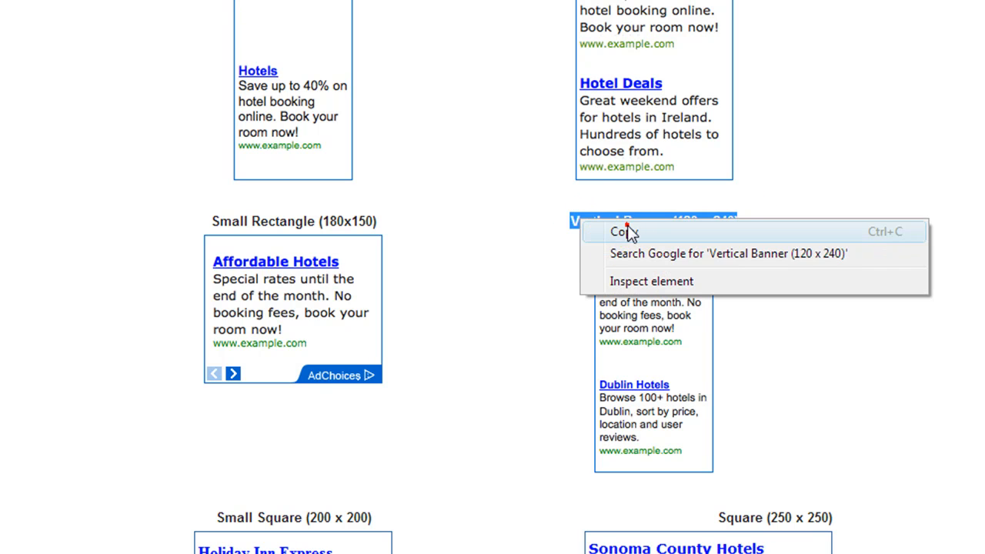
{"action": "left_click", "coordinate": [627, 229]}
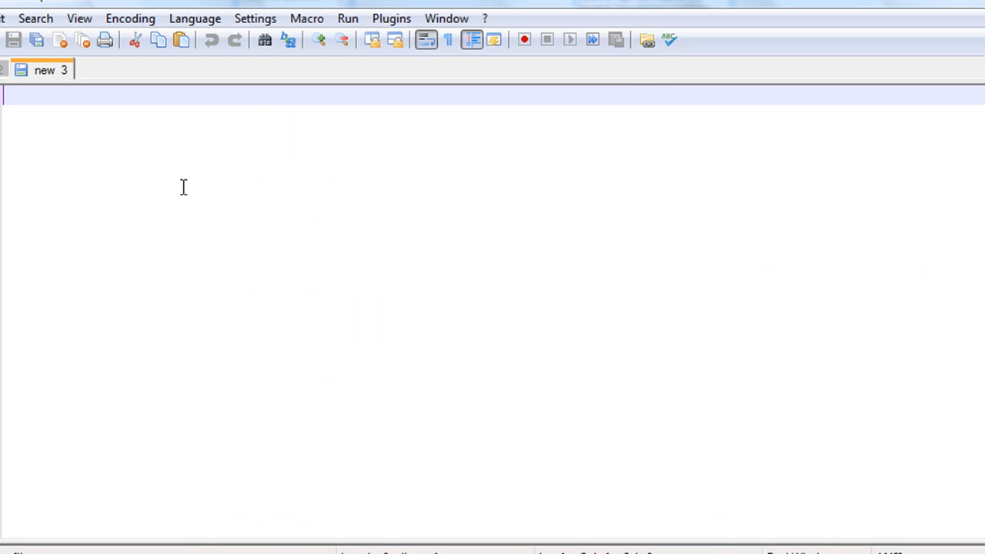
{"action": "left_click", "coordinate": [183, 187]}
{"action": "key", "text": "ctrl+v"}
{"action": "key", "text": "Return"}
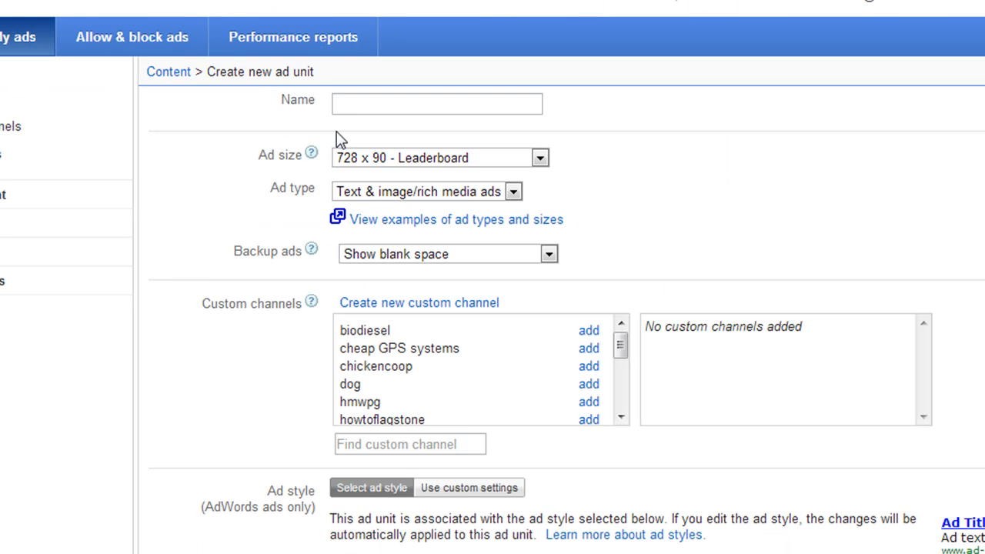
- Name the new AdSense ad unit "Dog Vertical Banner (120 x 240)" and set its size to 120 x 240 - Vertical Banner
{"action": "left_click", "coordinate": [353, 103]}
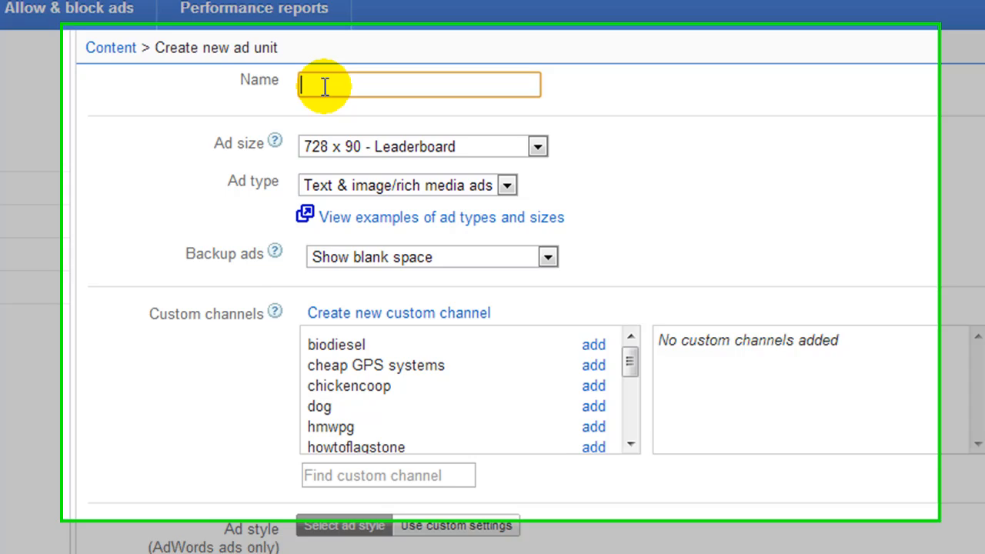
{"action": "type", "text": "Dog"}
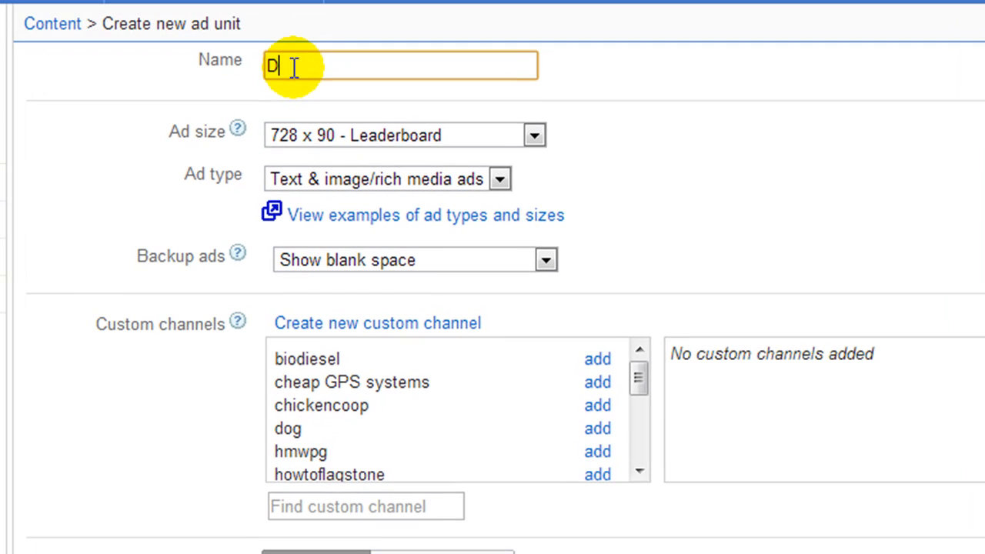
{"action": "key", "text": "ctrl+v"}
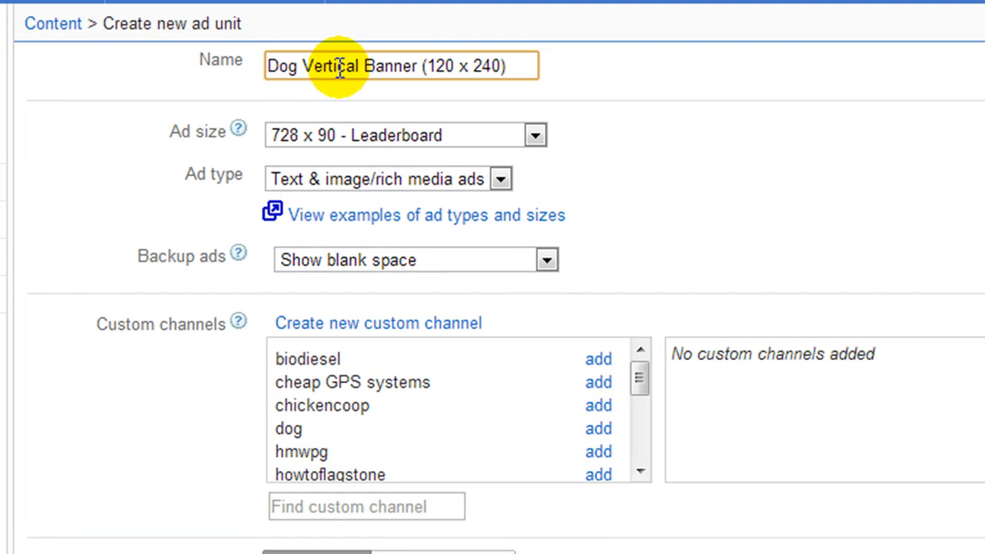
{"action": "left_click", "coordinate": [394, 145]}
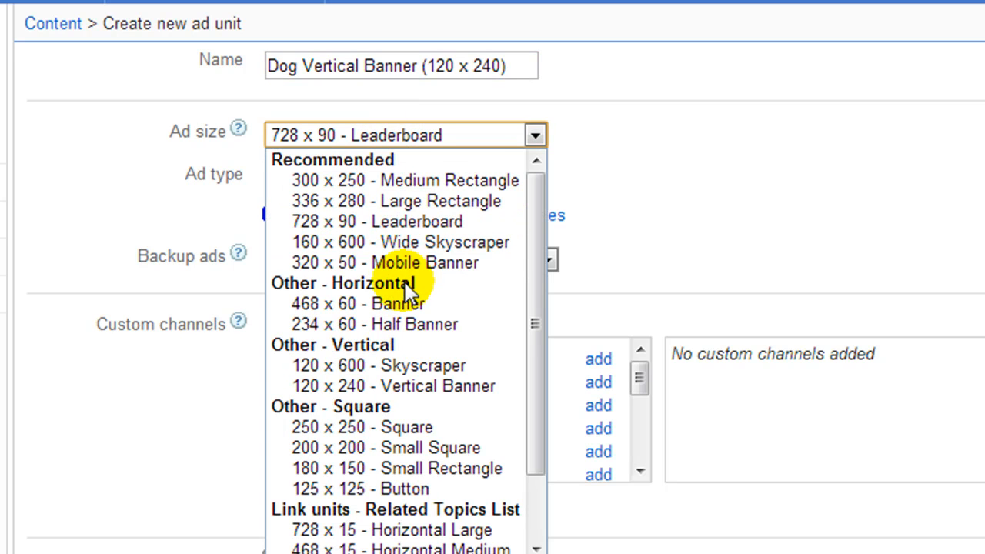
{"action": "left_click", "coordinate": [447, 387]}
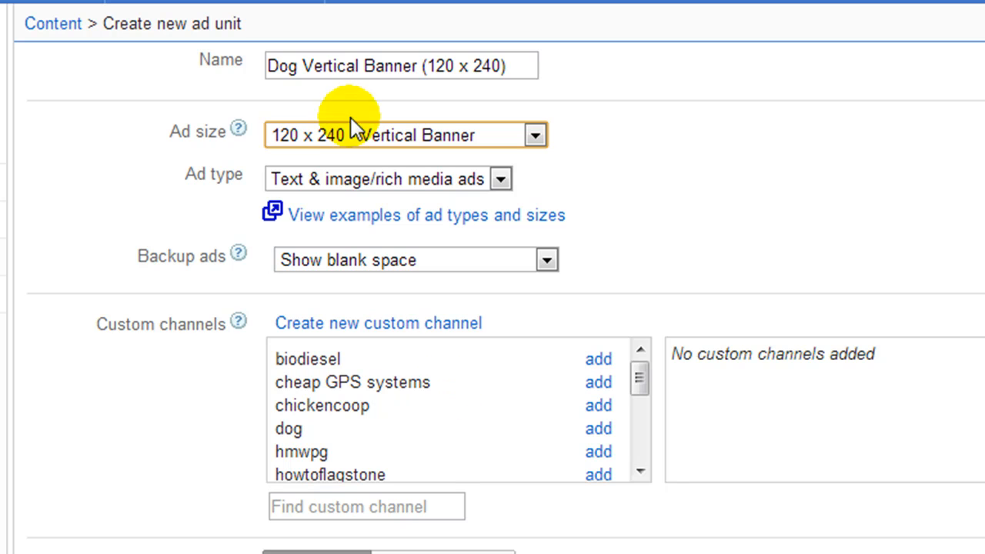
- Choose Text & image/rich media ads as the ad type and have backup ads fill the space with solid color 0000FF
{"action": "left_click", "coordinate": [316, 179]}
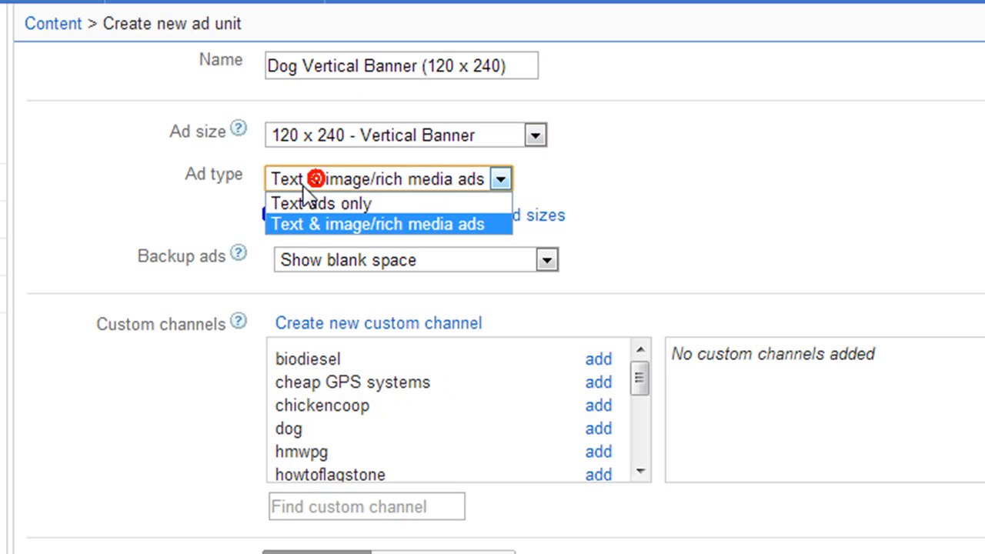
{"action": "left_click", "coordinate": [313, 224]}
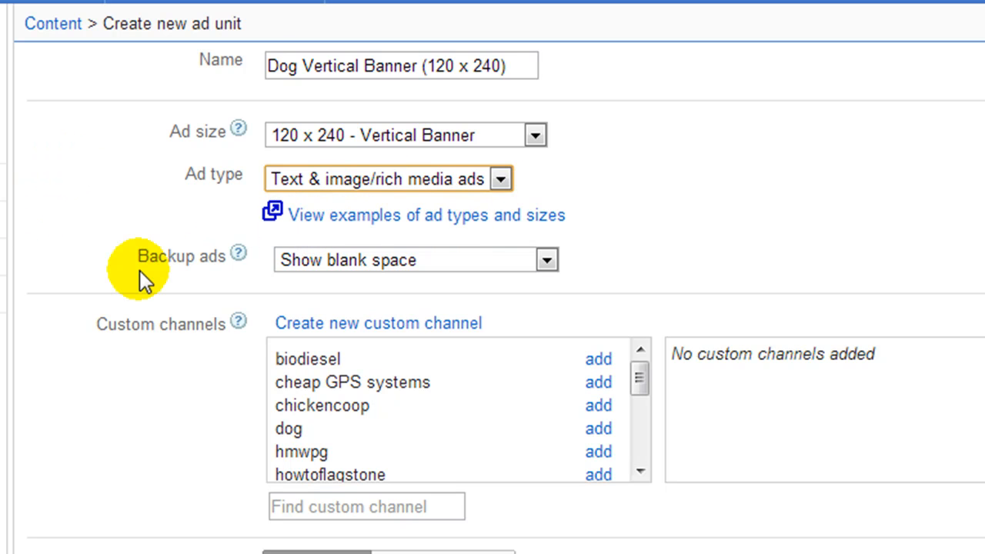
{"action": "left_click", "coordinate": [331, 261]}
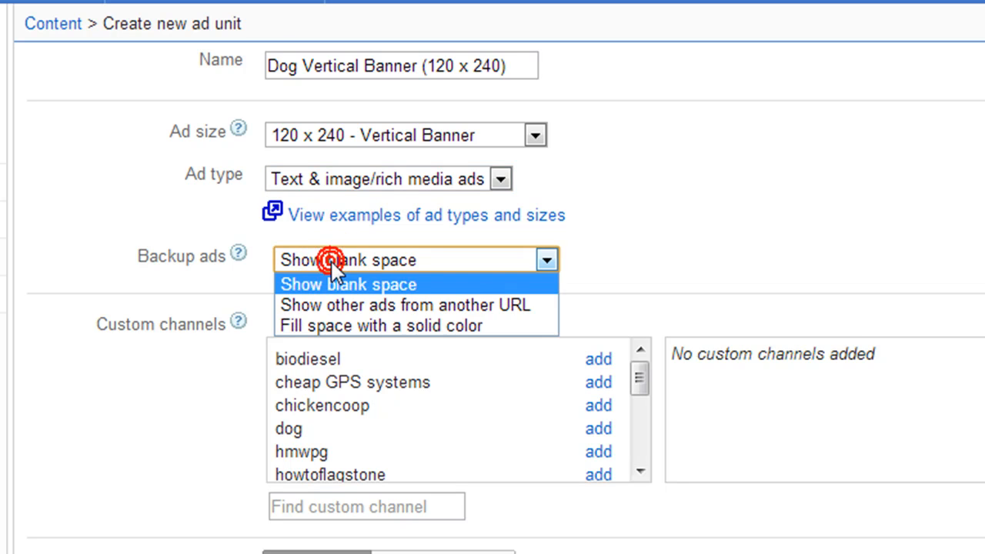
{"action": "left_click", "coordinate": [311, 323]}
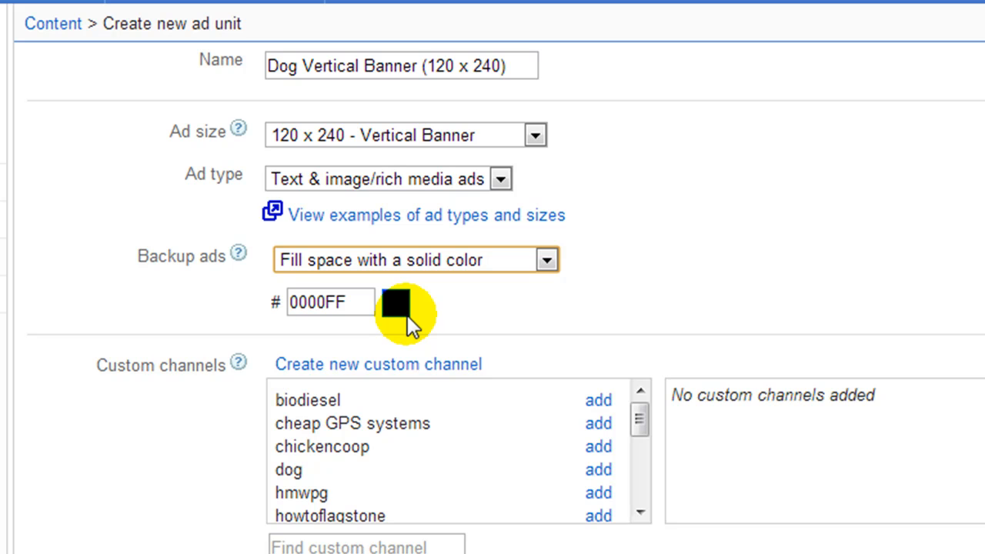
{"action": "left_click", "coordinate": [407, 315]}
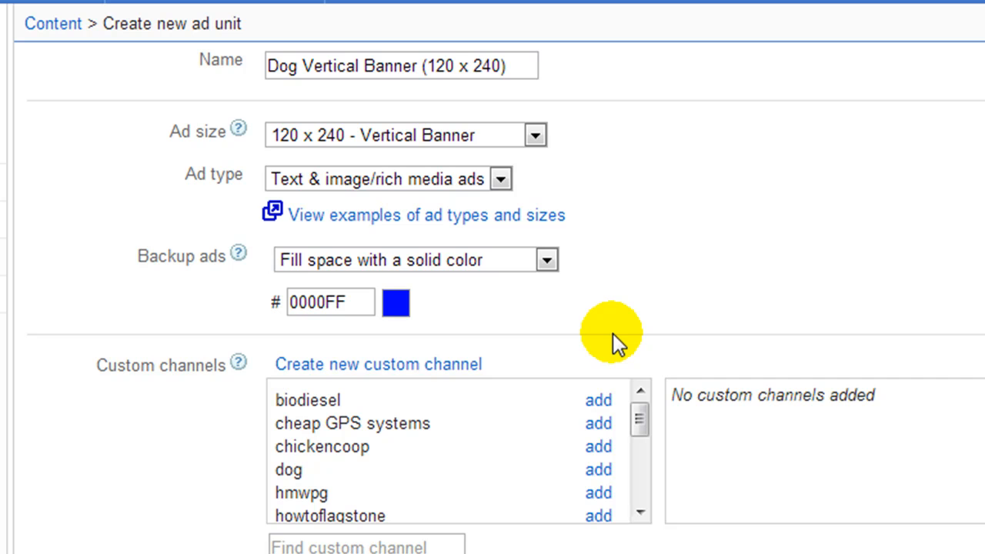
- Create and save a new custom channel named "dogt" for the ad unit
{"action": "left_click", "coordinate": [324, 360]}
{"action": "left_click", "coordinate": [337, 158]}
{"action": "type", "text": "dogt"}
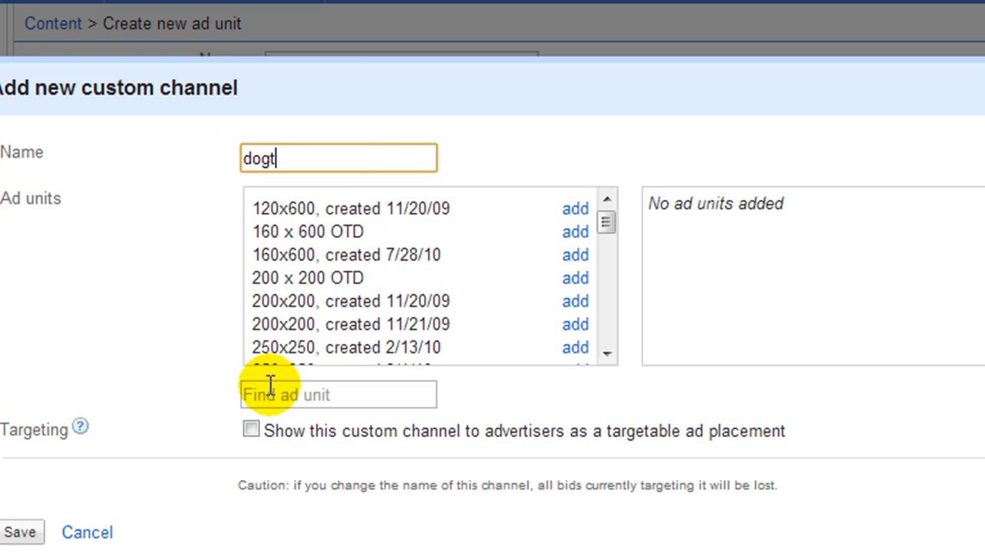
{"action": "left_click", "coordinate": [5, 539]}
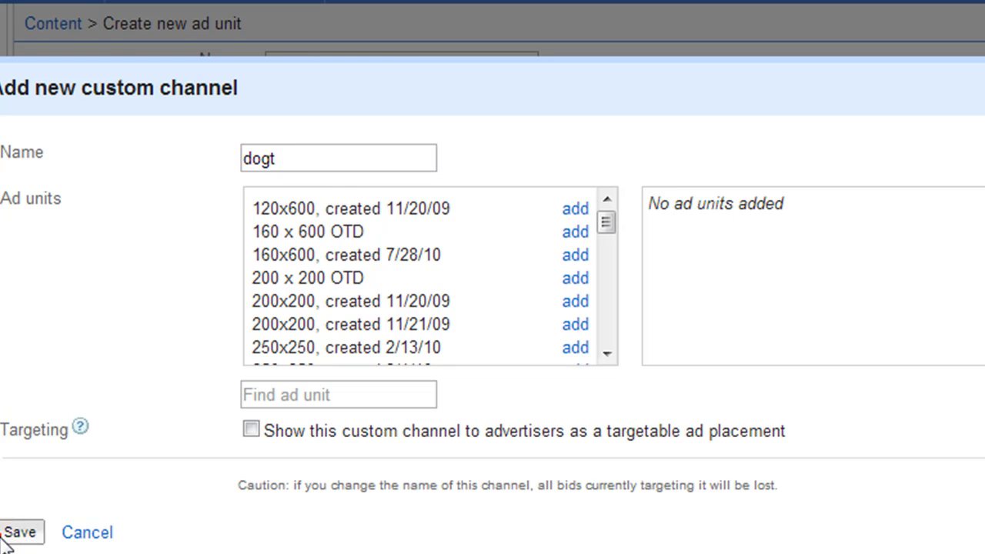
- Try the Classic grey and High-contrast black ad styles, reselect Google default, and look through the remaining styles
{"action": "scroll", "coordinate": [60, 472], "scroll_direction": "down", "scroll_amount": 3}
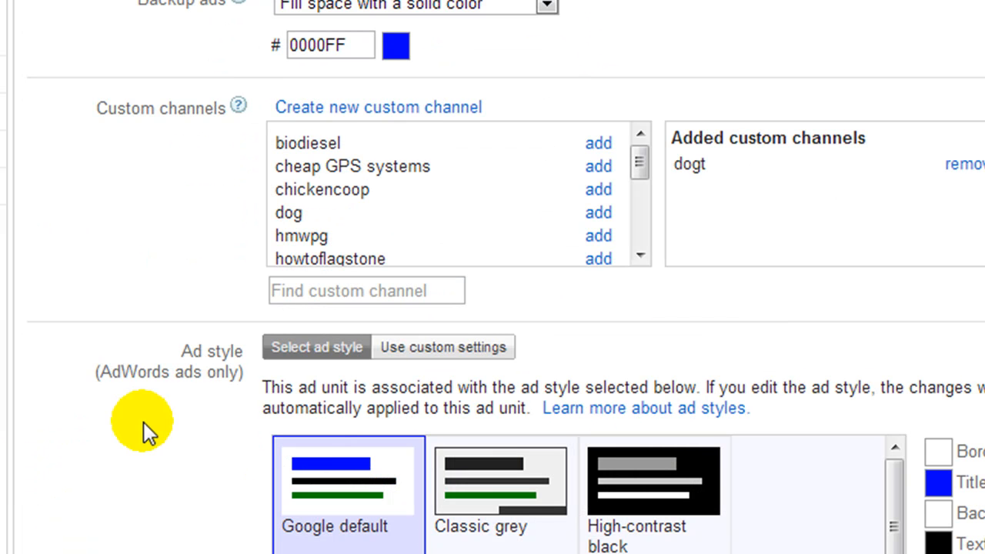
{"action": "scroll", "coordinate": [143, 422], "scroll_direction": "down", "scroll_amount": 2}
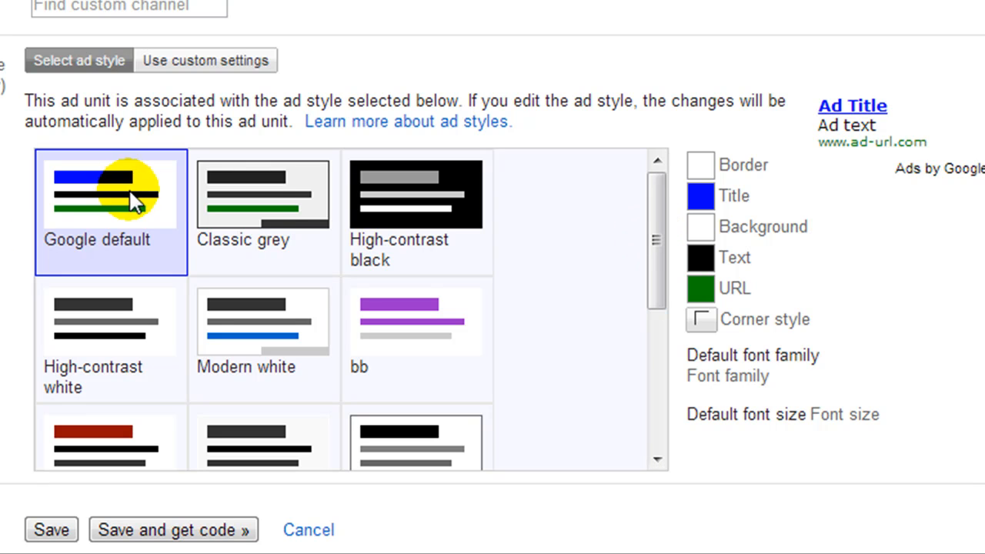
{"action": "left_click", "coordinate": [259, 204]}
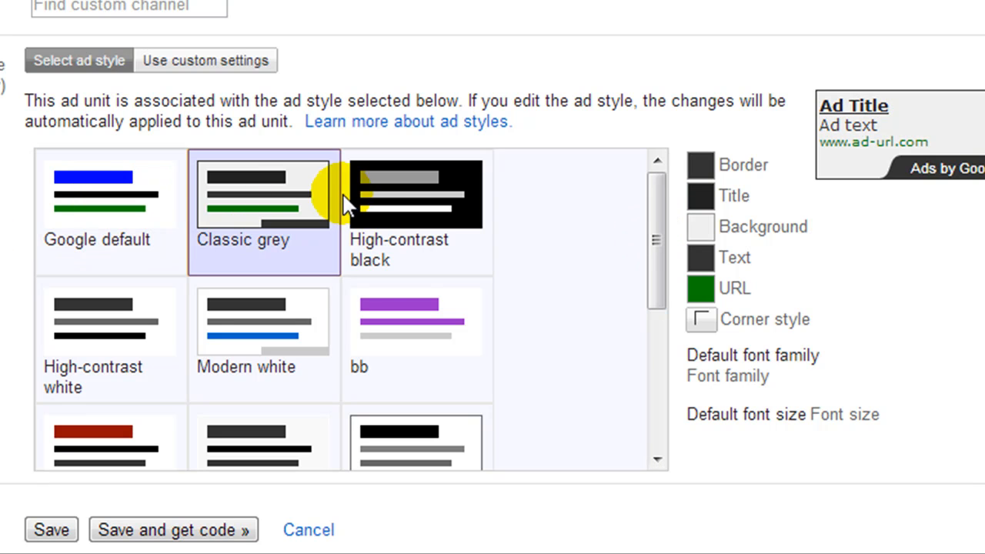
{"action": "left_click", "coordinate": [385, 209]}
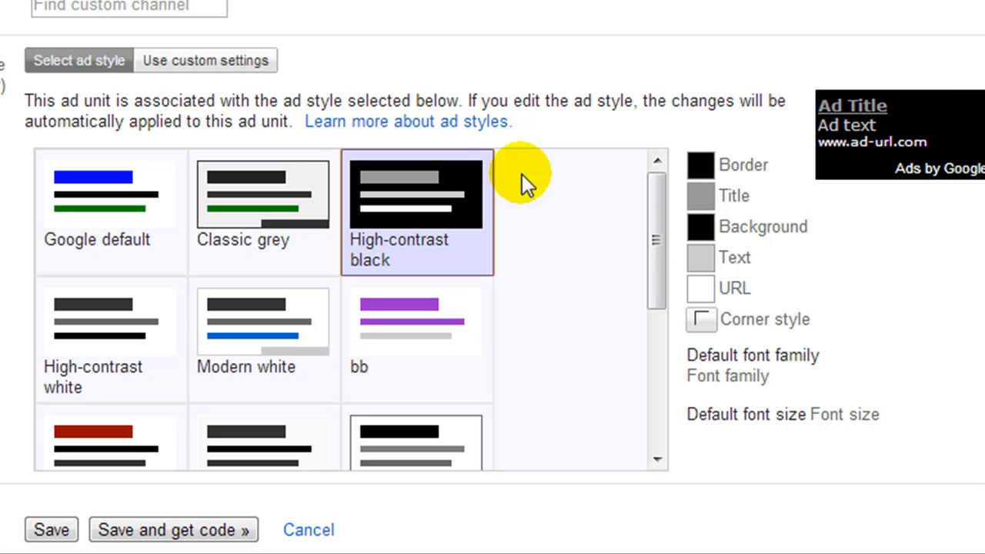
{"action": "left_click", "coordinate": [70, 212]}
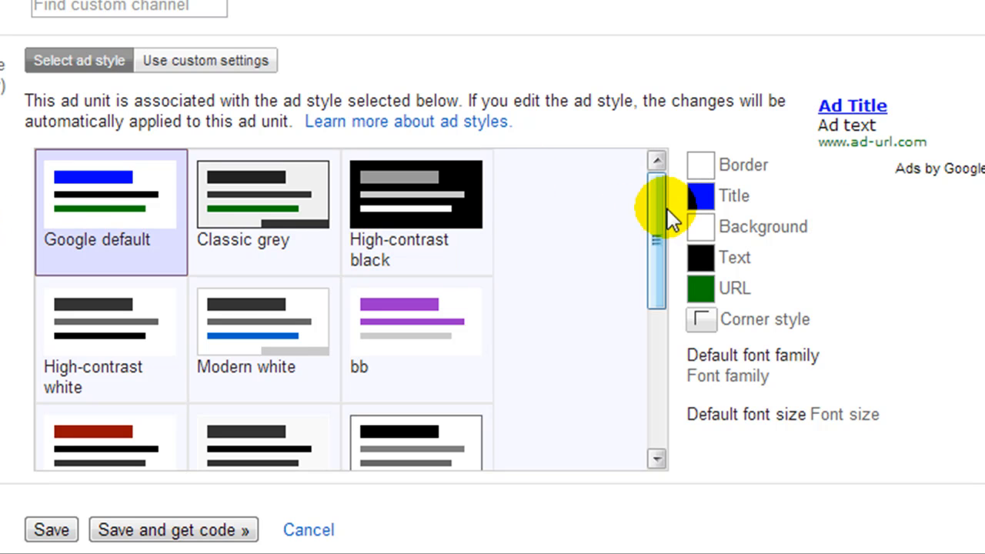
{"action": "scroll", "coordinate": [658, 230], "scroll_direction": "down", "scroll_amount": 5}
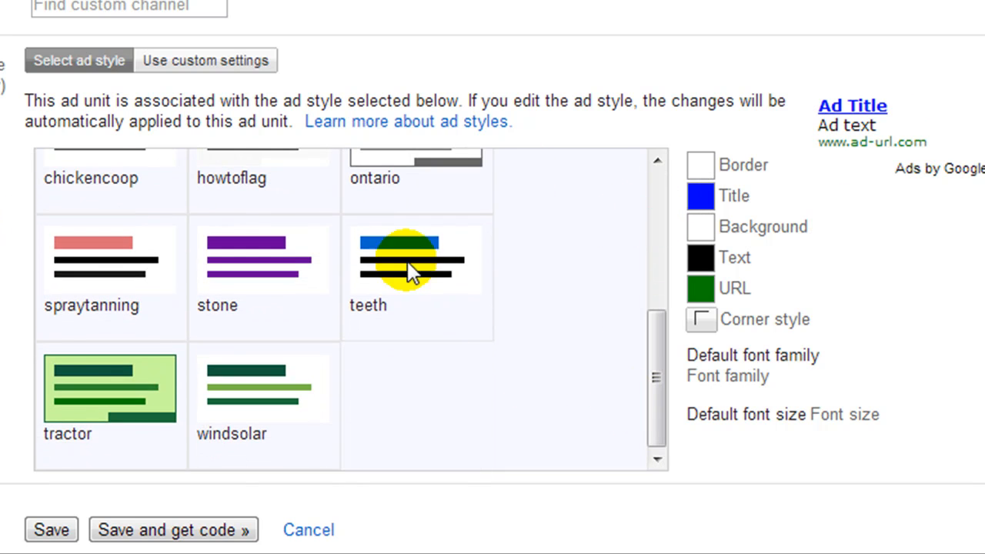
{"action": "left_click_drag", "start_coordinate": [655, 343], "coordinate": [695, 189]}
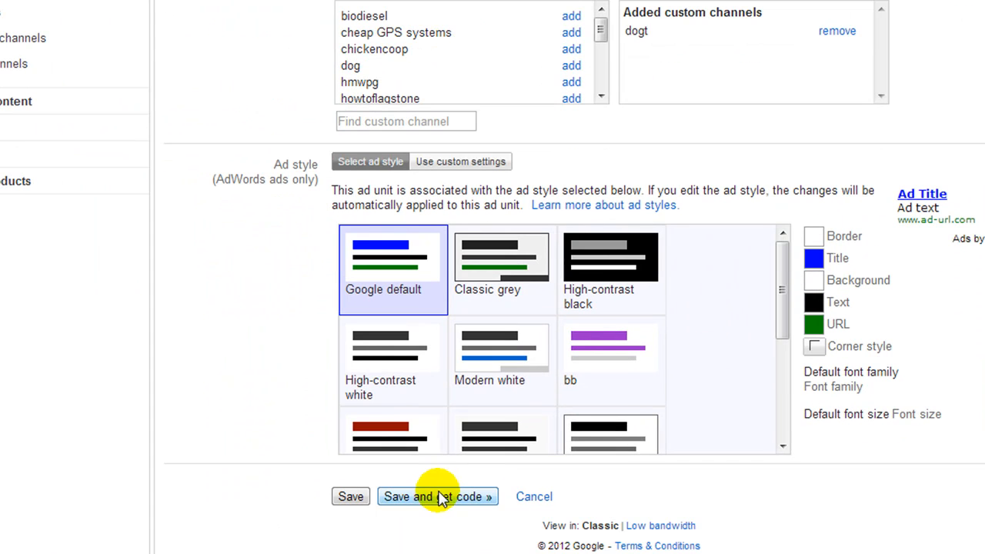
- Save the vertical banner ad unit, get its ad code, and copy the code into Notepad++ under the "Vertical Banner (120 x 240)" heading
{"action": "left_click", "coordinate": [435, 497]}
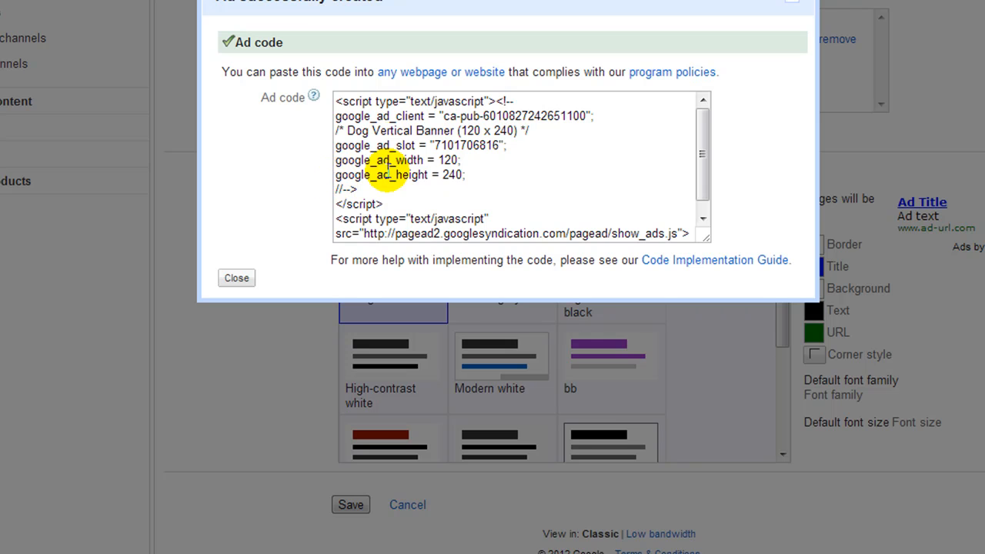
{"action": "left_click", "coordinate": [387, 145]}
{"action": "right_click", "coordinate": [387, 145]}
{"action": "left_click", "coordinate": [419, 222]}
{"action": "key", "text": "alt+Tab"}
{"action": "left_click", "coordinate": [157, 129]}
{"action": "key", "text": "ctrl+v"}
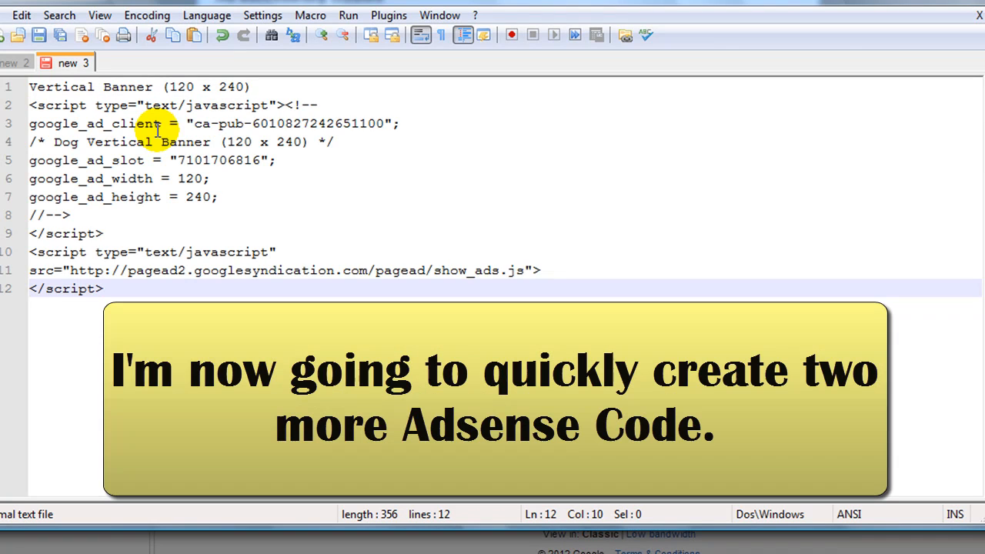
- Insert a blank line below the "Vertical Banner (120 x 240)" heading and add a dashed separator line with spacing after the code
{"action": "key", "text": "Return"}
{"action": "key", "text": "Return"}
{"action": "key", "text": "Return"}
{"action": "left_click", "coordinate": [275, 87]}
{"action": "key", "text": "Return"}
{"action": "left_click", "coordinate": [59, 344]}
{"action": "type", "text": "------------------"}
{"action": "key", "text": "Return"}
{"action": "key", "text": "Return"}
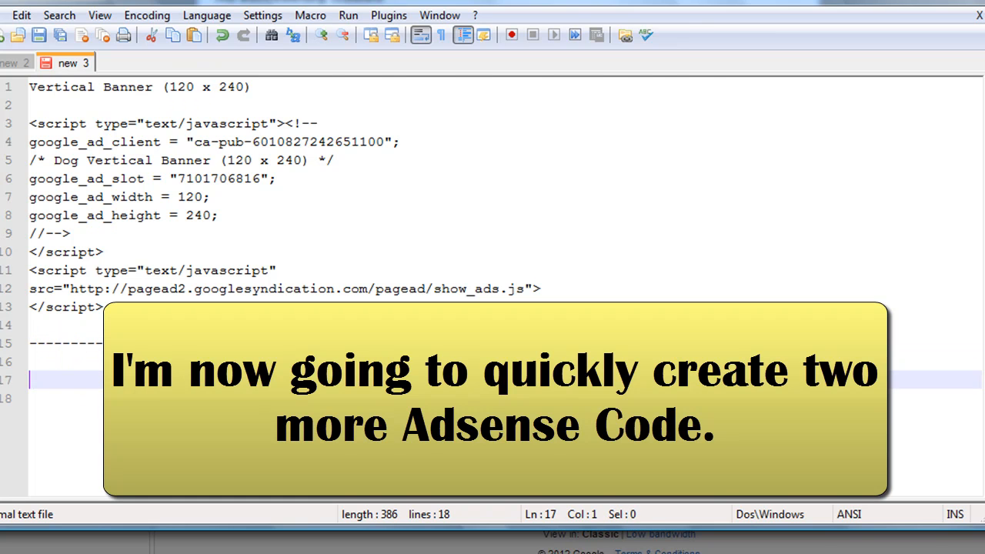
- Back in AdSense, start a new ad unit named "Dog Banner (468 x 60)" with the size 468 x 60 - Banner
{"action": "key", "text": "alt+Tab"}
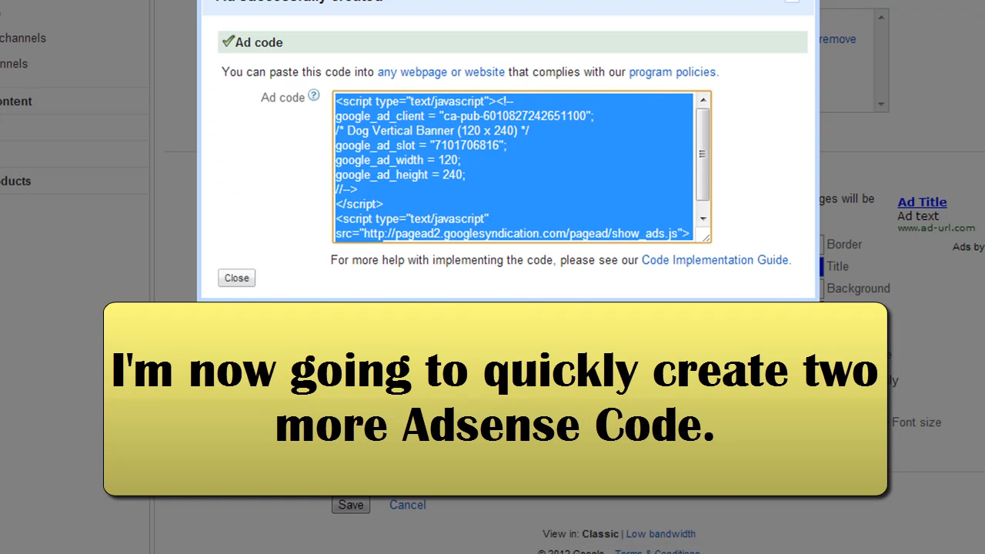
{"action": "left_click", "coordinate": [236, 278]}
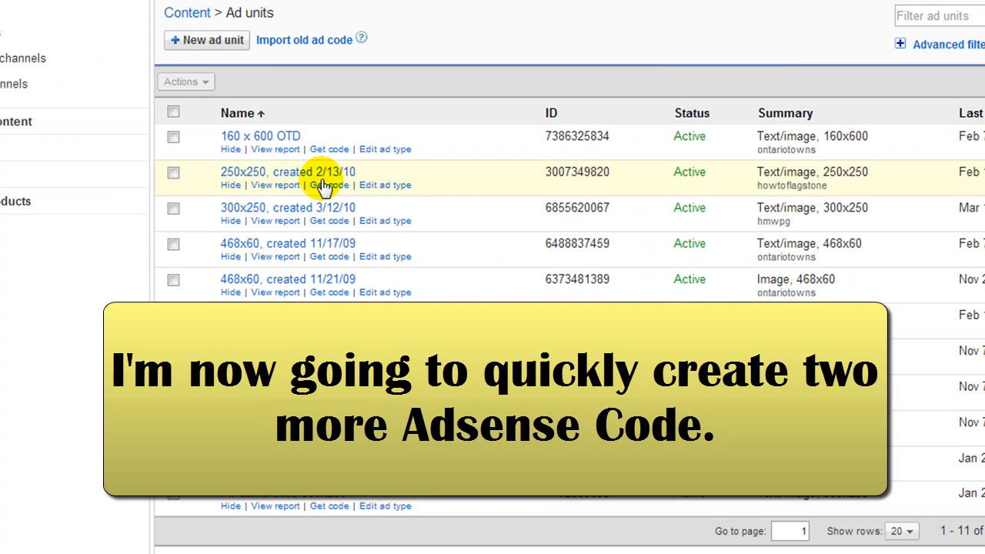
{"action": "scroll", "coordinate": [185, 262], "scroll_direction": "up", "scroll_amount": 2}
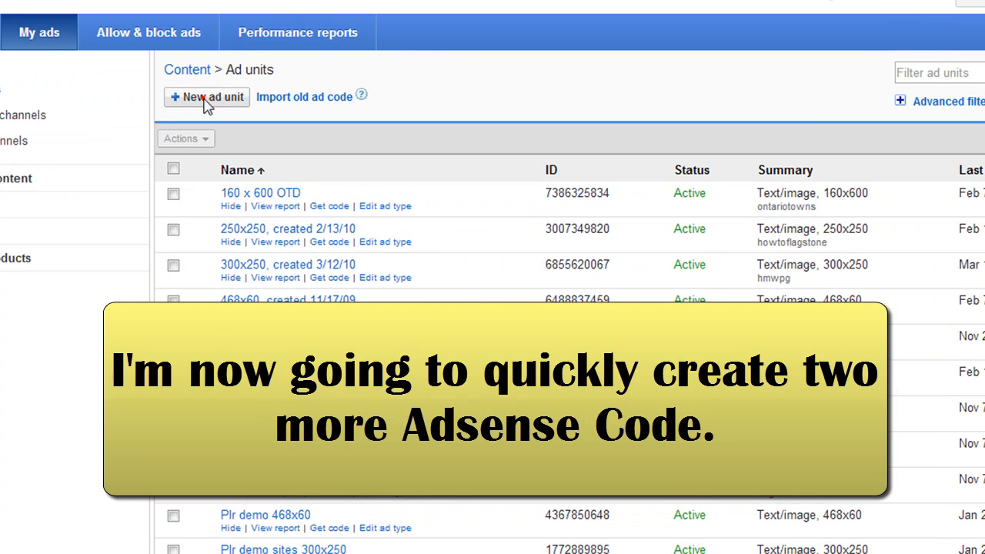
{"action": "left_click", "coordinate": [205, 100]}
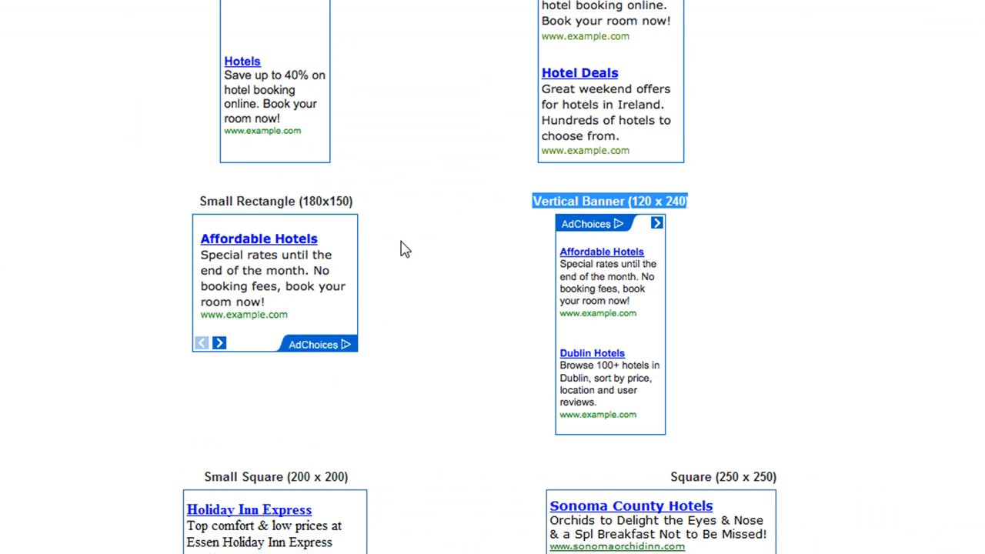
{"action": "scroll", "coordinate": [405, 249], "scroll_direction": "down", "scroll_amount": 5}
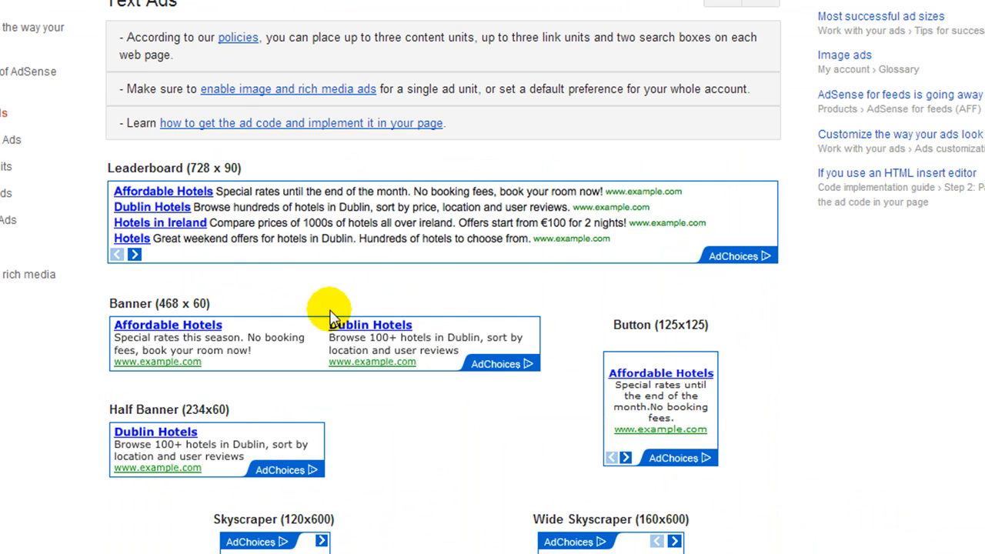
{"action": "key", "text": "ctrl+v"}
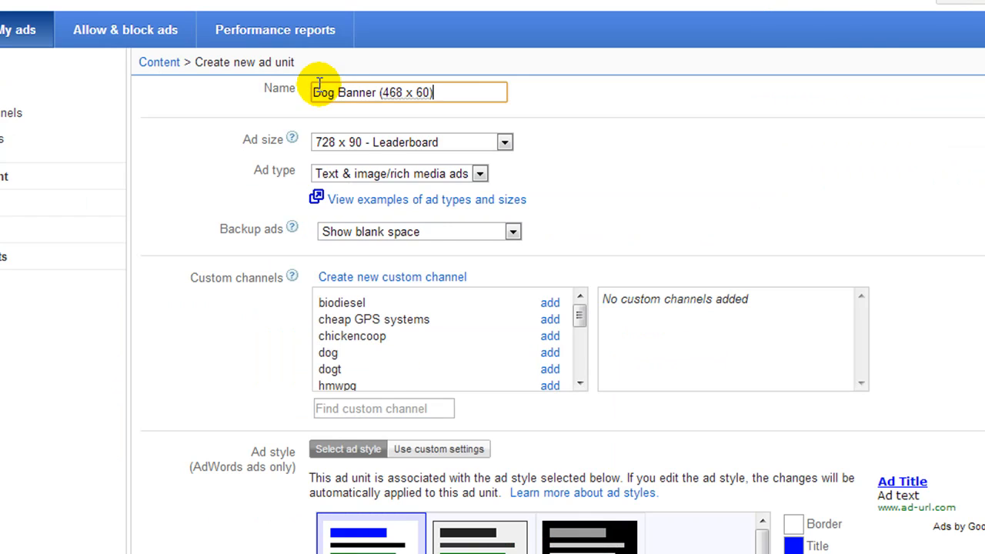
{"action": "left_click", "coordinate": [344, 143]}
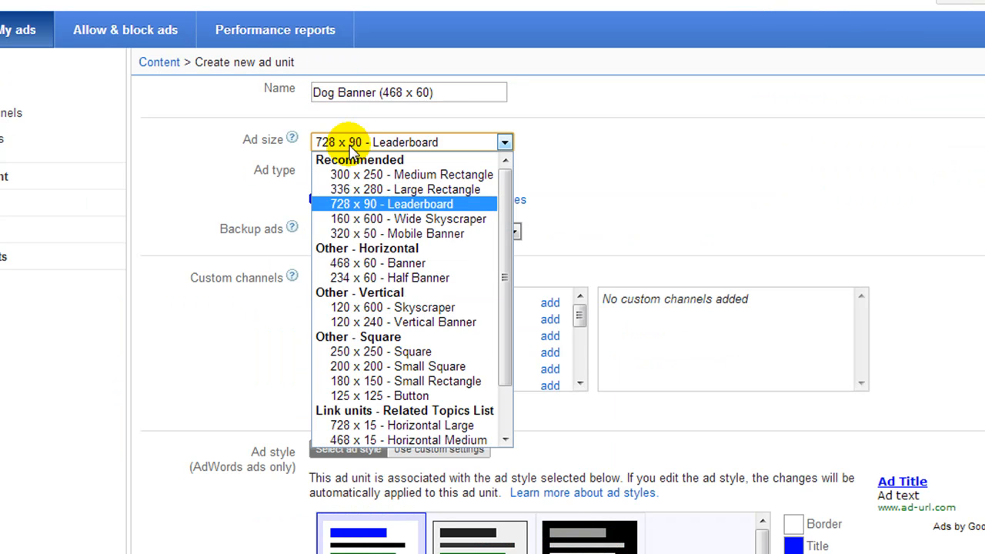
{"action": "left_click", "coordinate": [377, 263]}
- Have backup ads fill the space with a solid color and add the existing "dogt" custom channel to the banner ad unit
{"action": "left_click", "coordinate": [361, 231]}
{"action": "left_click", "coordinate": [369, 278]}
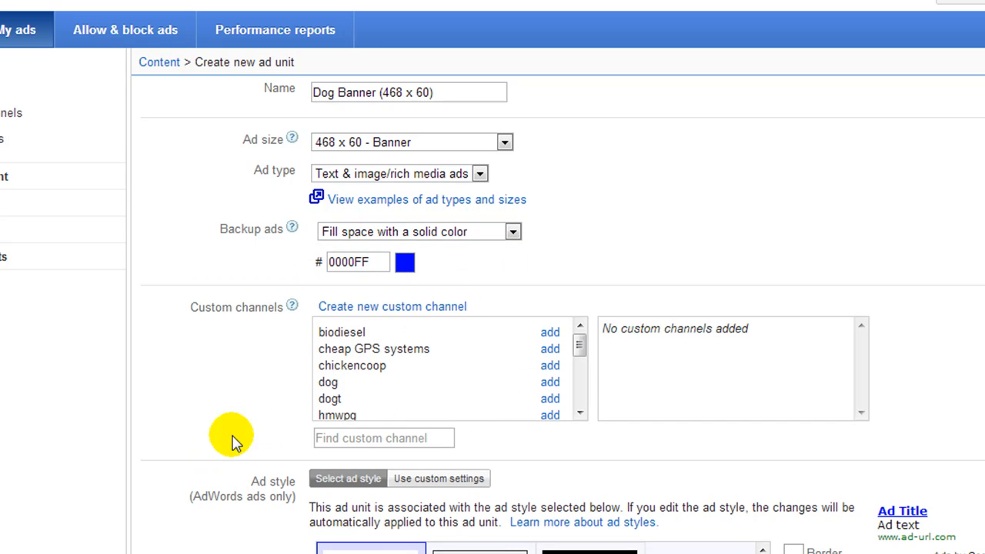
{"action": "left_click", "coordinate": [544, 396]}
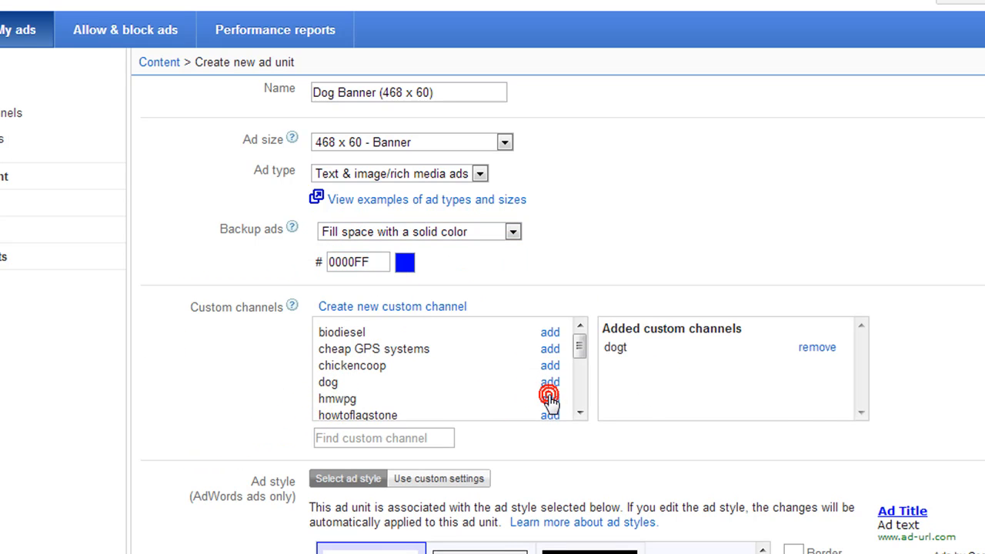
- Save the 468 x 60 banner ad unit, get its code, and copy it into Notepad++ below the dashed separator
{"action": "scroll", "coordinate": [765, 260], "scroll_direction": "down", "scroll_amount": 4}
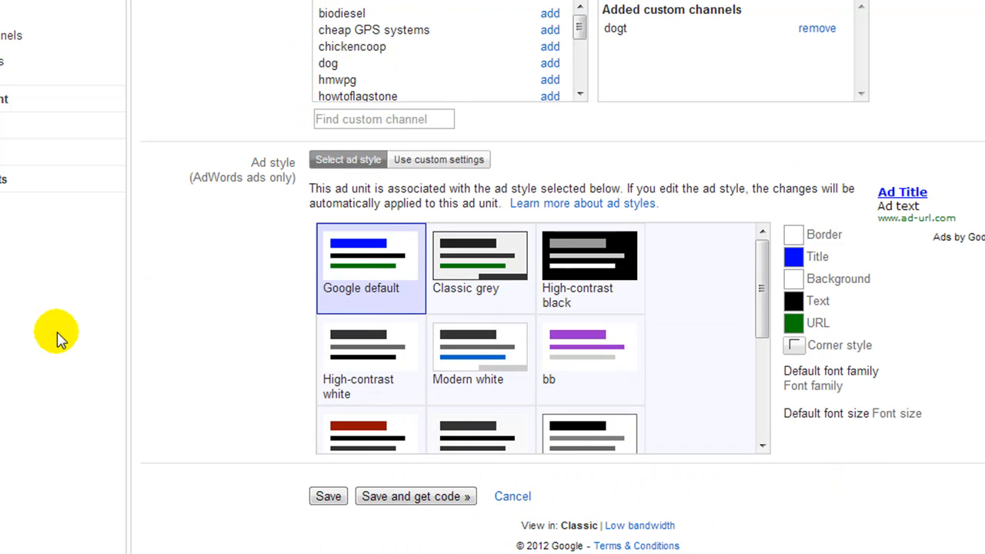
{"action": "left_click", "coordinate": [386, 499]}
{"action": "right_click", "coordinate": [428, 129]}
{"action": "left_click", "coordinate": [477, 145]}
{"action": "key", "text": "alt+Tab"}
{"action": "key", "text": "ctrl+v"}
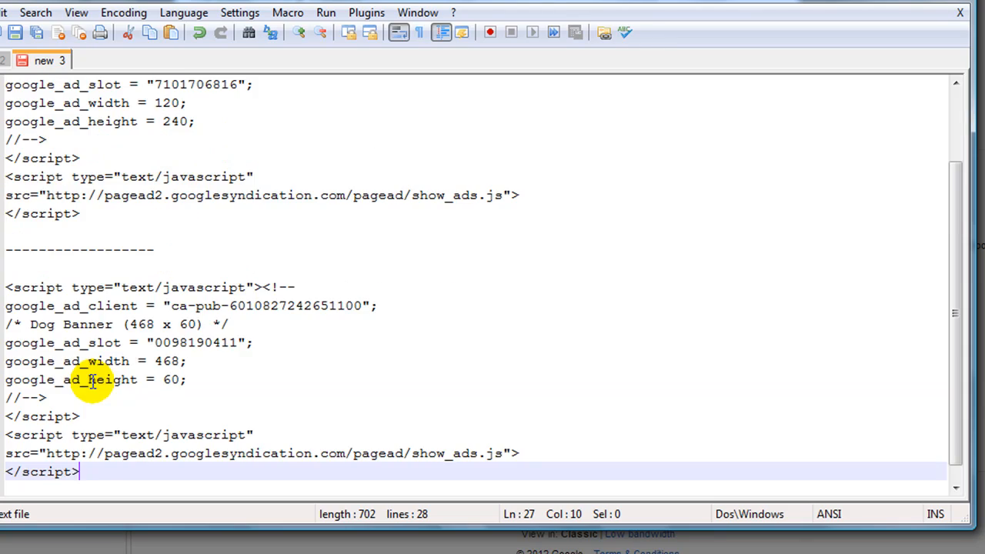
- Insert two blank lines between the dashed separator and the 468 x 60 banner code
{"action": "scroll", "coordinate": [88, 277], "scroll_direction": "up", "scroll_amount": 2}
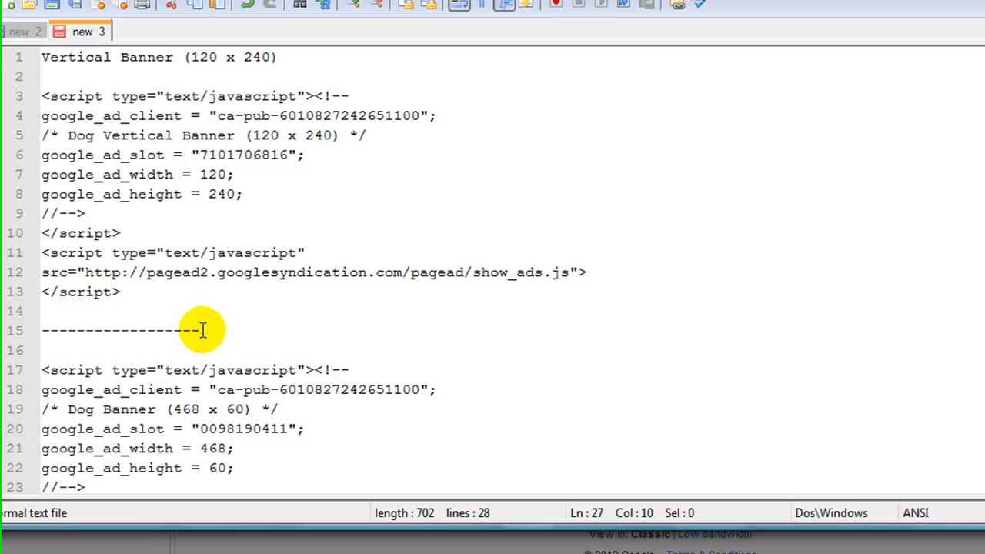
{"action": "left_click", "coordinate": [511, 81]}
{"action": "key", "text": "Return"}
{"action": "key", "text": "Return"}
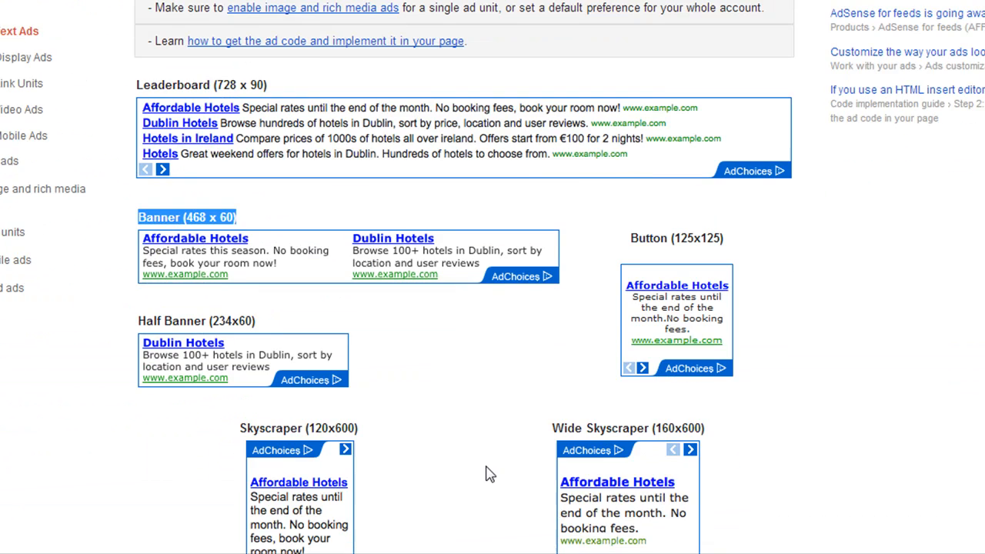
- Get the code for a "Dog Square (250 x 250)" ad unit and put it in Notepad++ under the heading "widget"
{"action": "scroll", "coordinate": [485, 428], "scroll_direction": "down", "scroll_amount": 5}
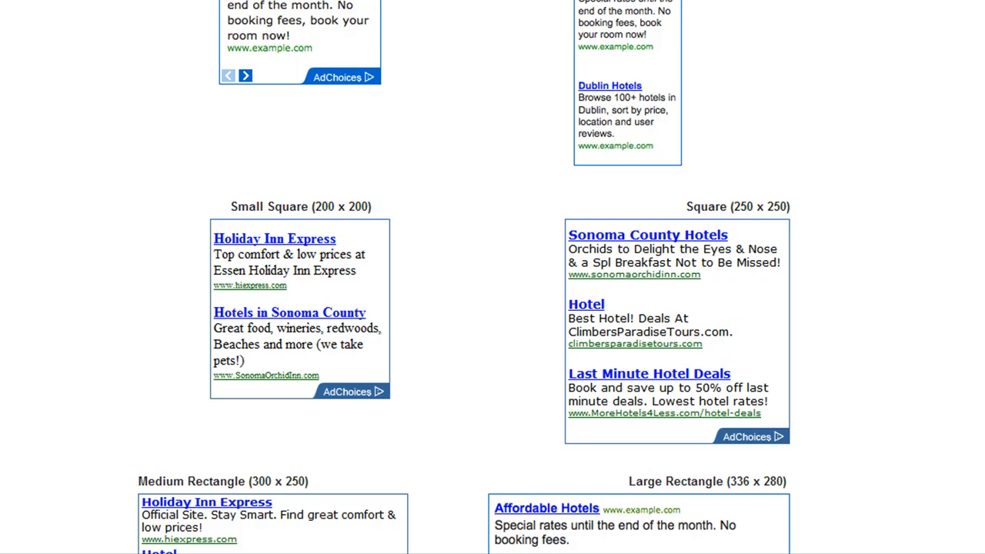
{"action": "scroll", "coordinate": [308, 154], "scroll_direction": "up", "scroll_amount": 2}
{"action": "left_click", "coordinate": [384, 149]}
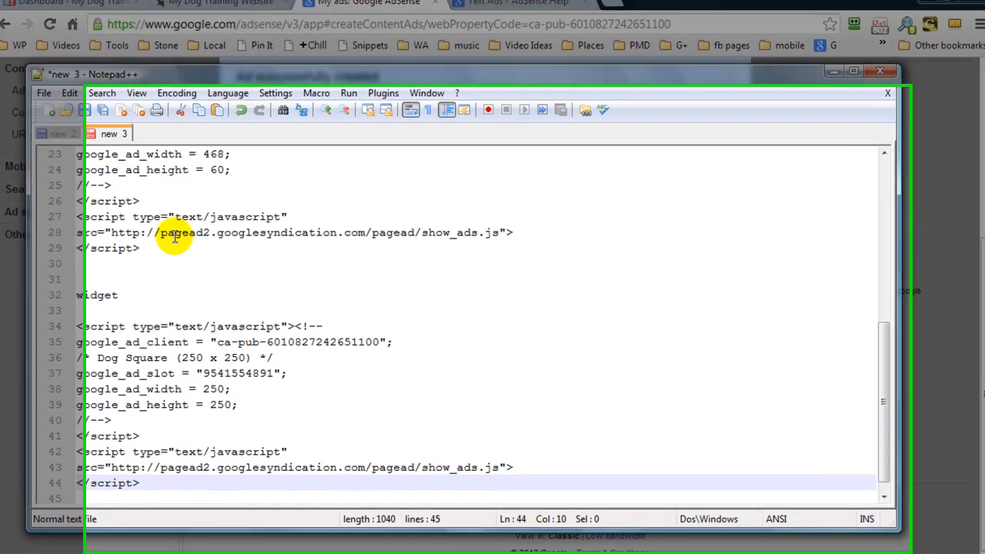
- Look over the collected ad codes, the AdSense text ad format examples and the blog post layout for suitable ad placements
{"action": "scroll", "coordinate": [181, 237], "scroll_direction": "up", "scroll_amount": 4}
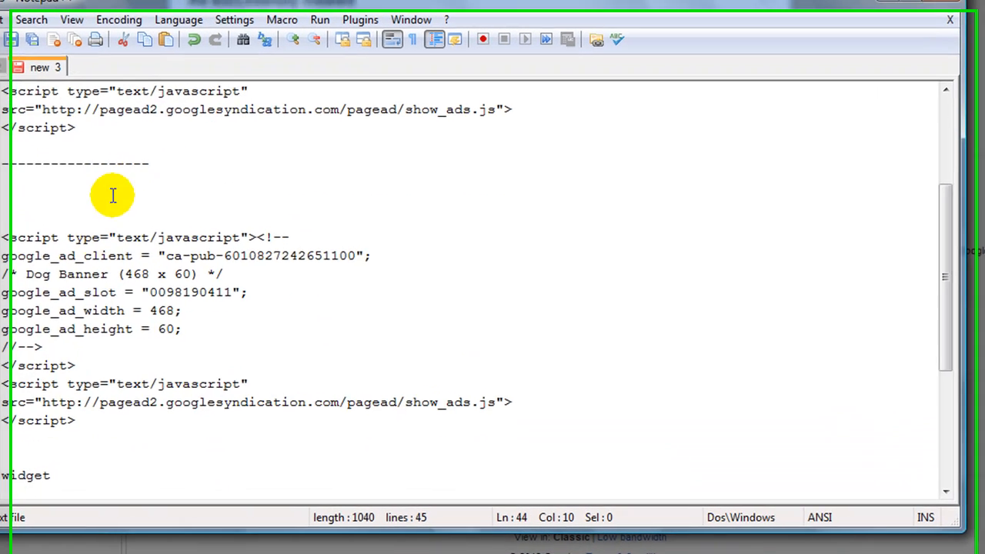
{"action": "scroll", "coordinate": [123, 187], "scroll_direction": "up", "scroll_amount": 3}
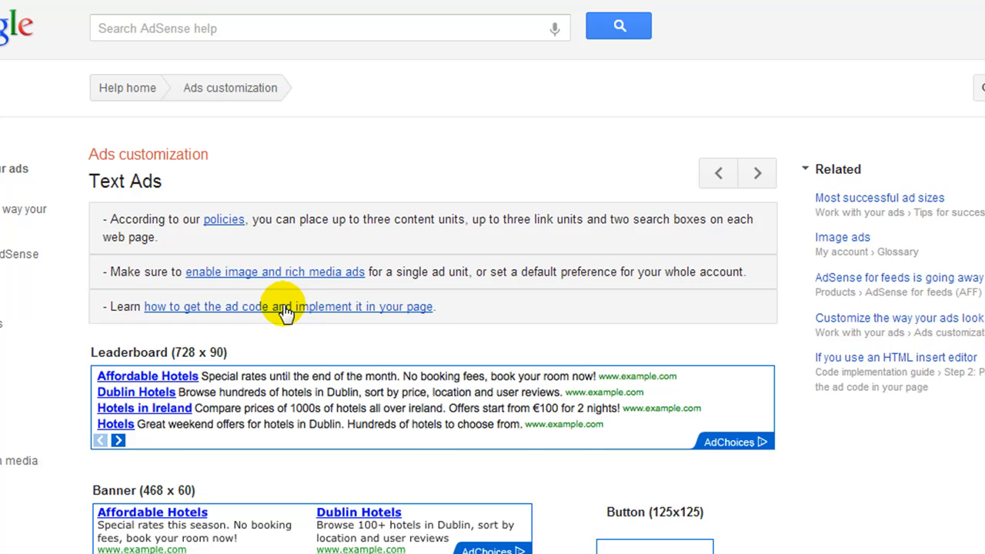
{"action": "scroll", "coordinate": [264, 296], "scroll_direction": "down", "scroll_amount": 3}
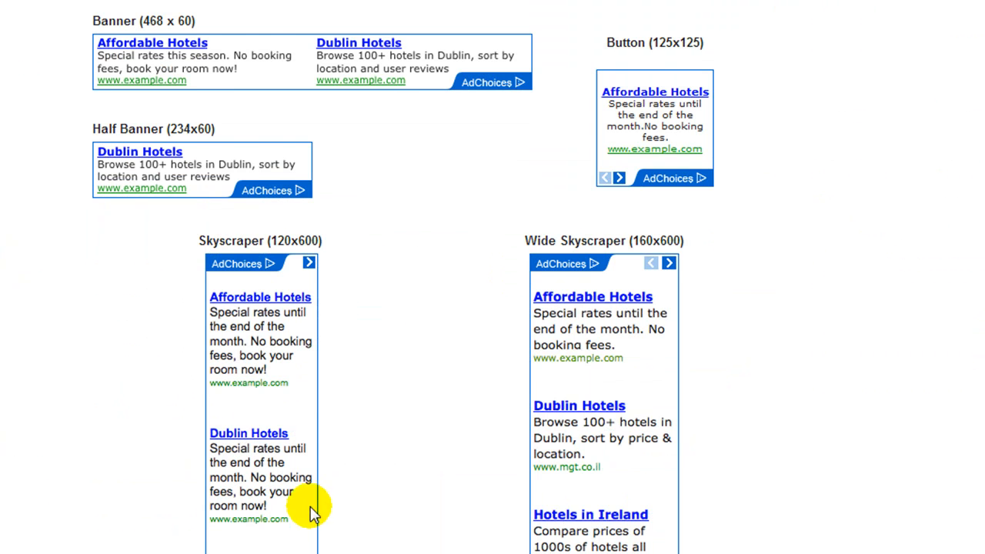
{"action": "scroll", "coordinate": [319, 521], "scroll_direction": "down", "scroll_amount": 3}
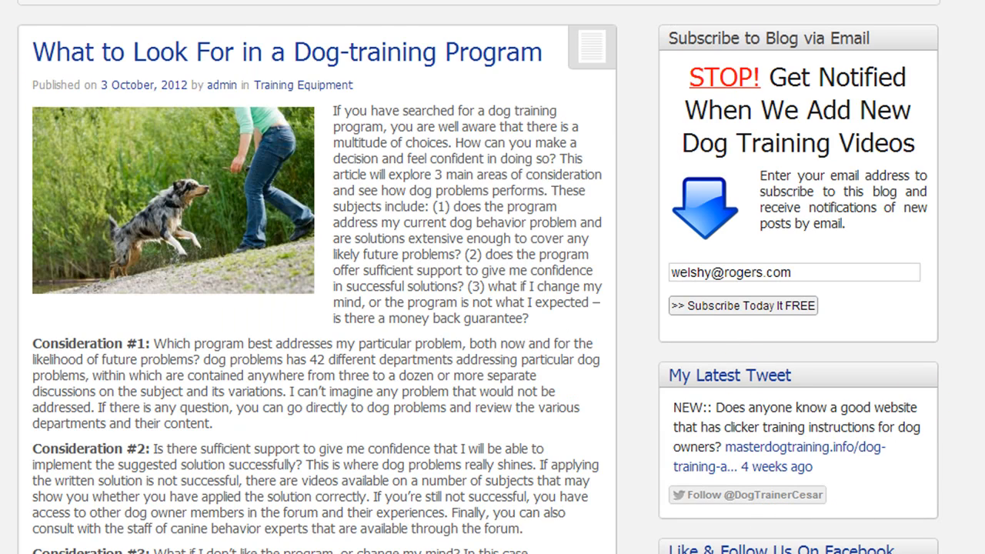
{"action": "scroll", "coordinate": [492, 277], "scroll_direction": "up", "scroll_amount": 1}
{"action": "scroll", "coordinate": [492, 277], "scroll_direction": "down", "scroll_amount": 1}
{"action": "scroll", "coordinate": [493, 277], "scroll_direction": "up", "scroll_amount": 2}
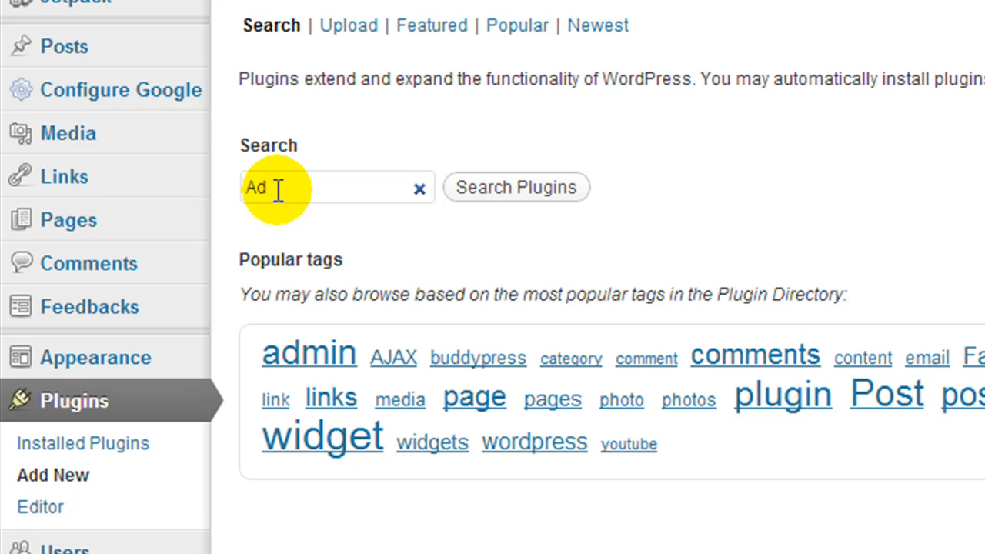
- Search the WordPress plugin directory for "Ad" and install and activate the Ad Injection plugin
{"action": "left_click", "coordinate": [452, 187]}
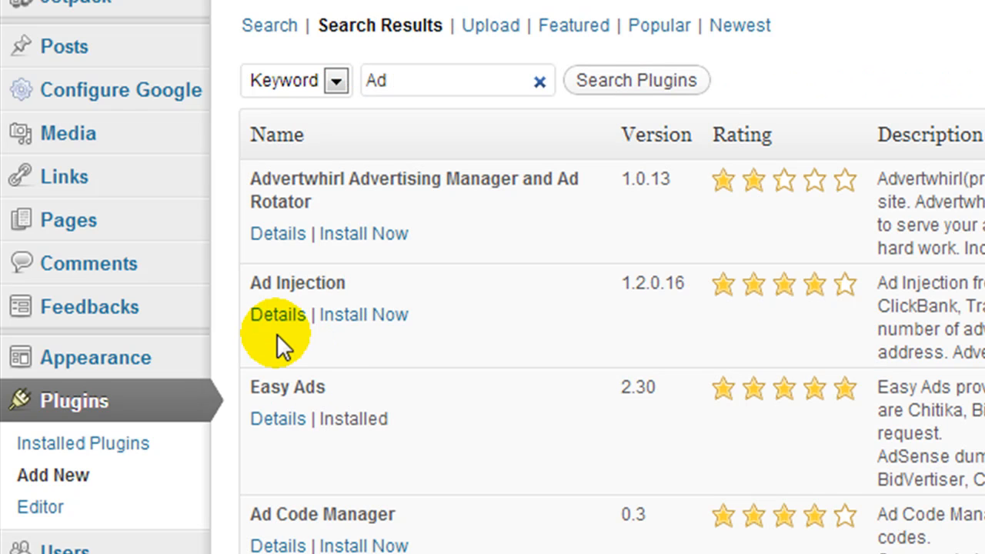
{"action": "left_click", "coordinate": [343, 314]}
{"action": "left_click", "coordinate": [919, 344]}
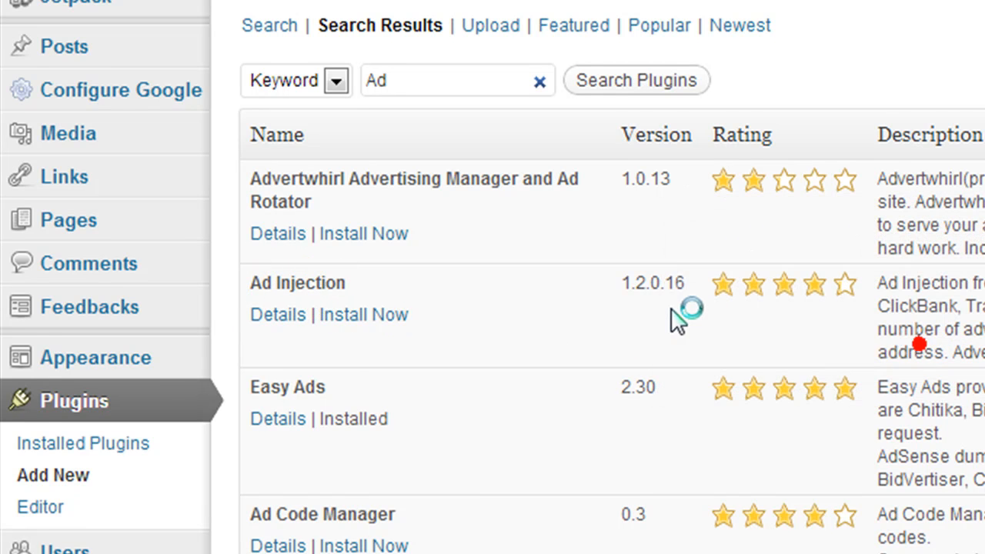
{"action": "left_click", "coordinate": [274, 190]}
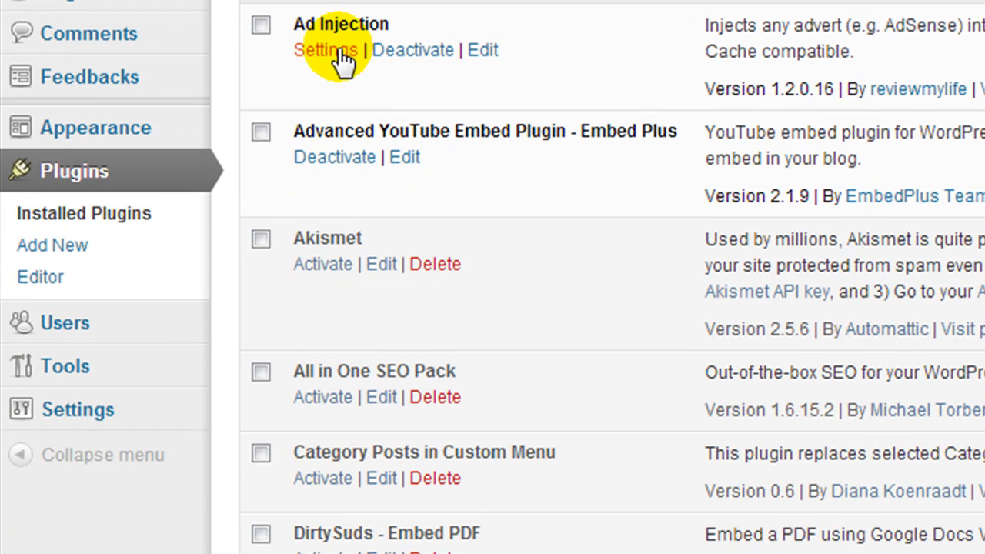
- Open the Ad Injection plugin's settings and copy the 120 x 240 vertical banner code from Notepad++
{"action": "mouse_move", "coordinate": [83, 425]}
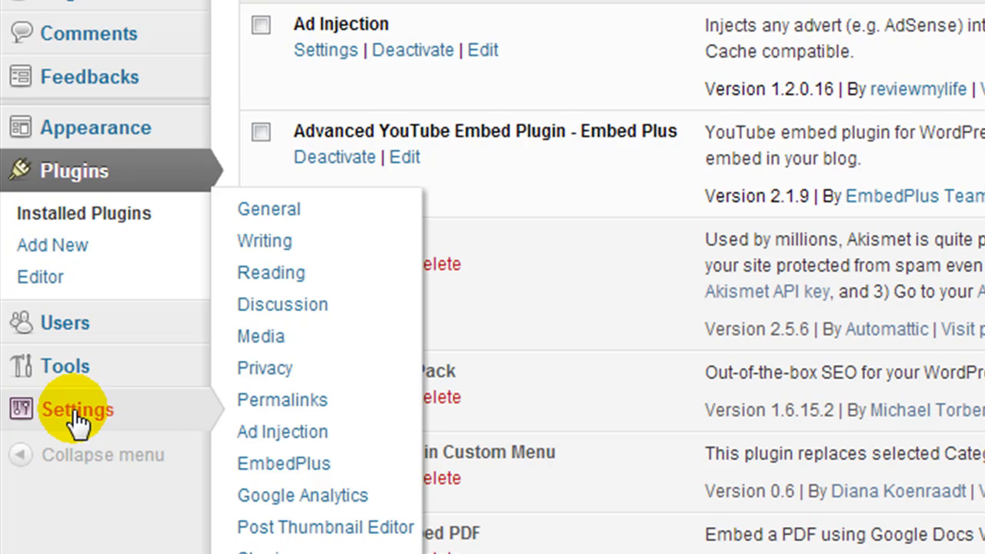
{"action": "left_click", "coordinate": [254, 431]}
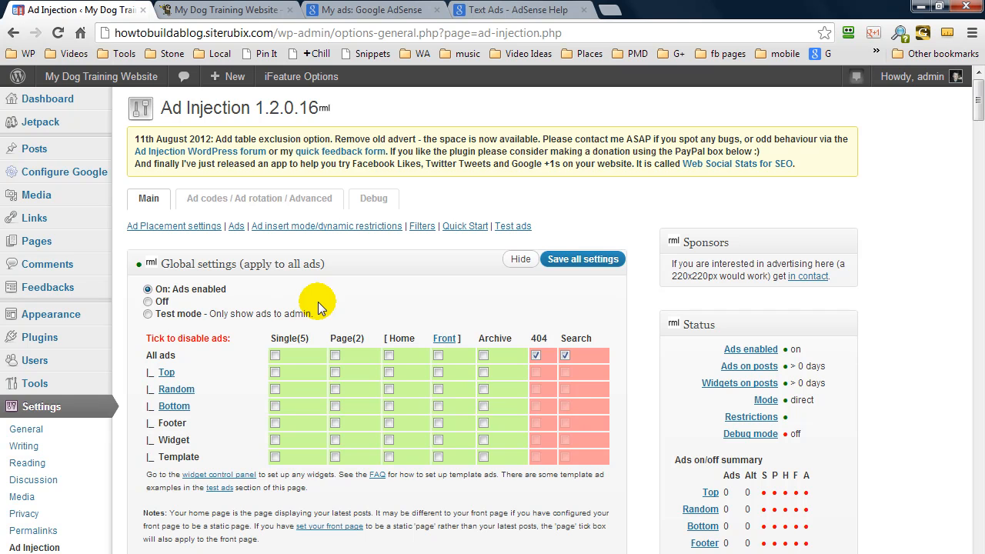
{"action": "left_click", "coordinate": [324, 552]}
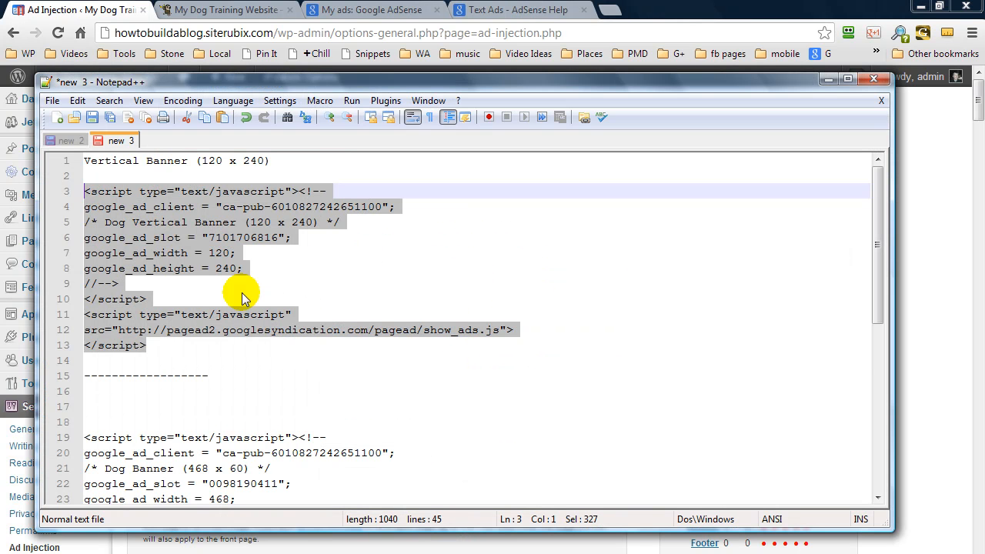
{"action": "right_click", "coordinate": [153, 218]}
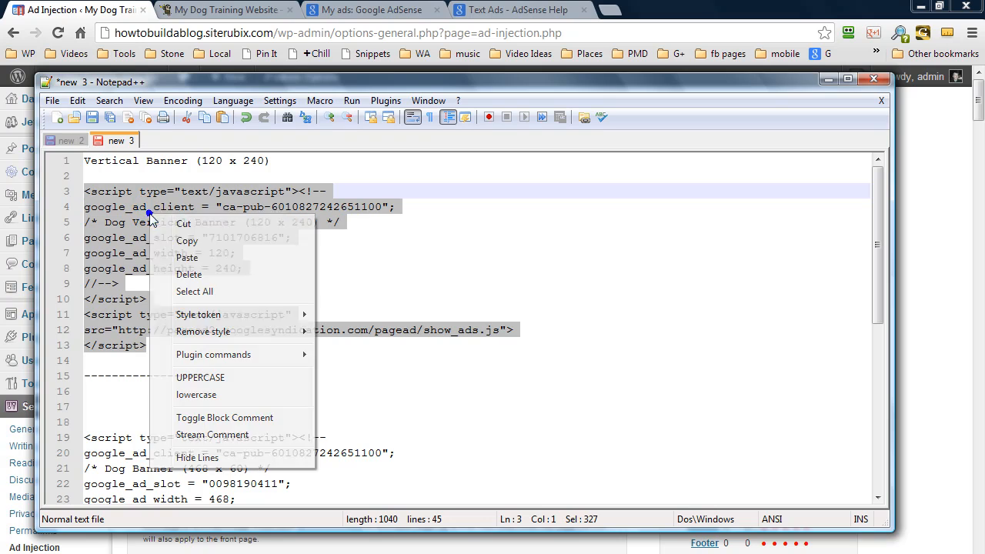
{"action": "left_click", "coordinate": [199, 242]}
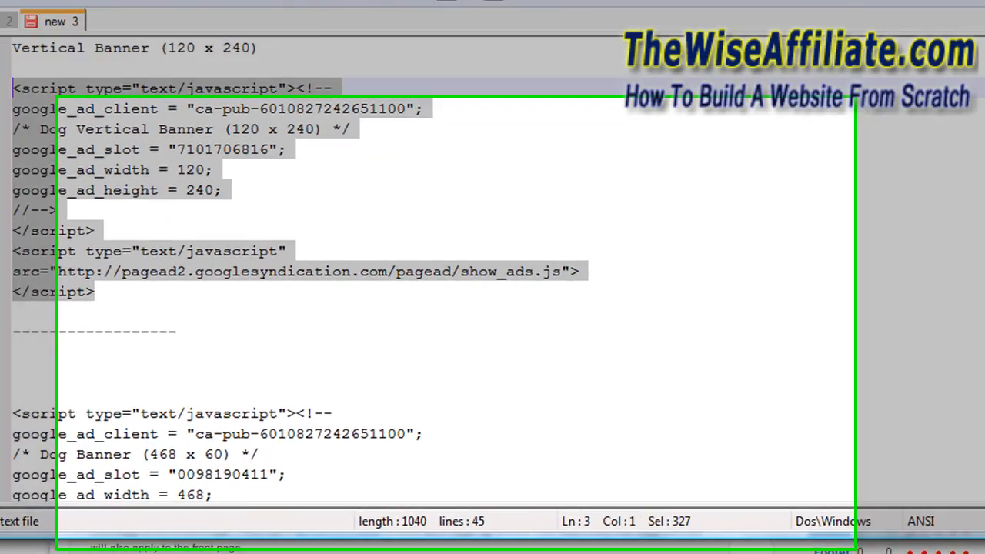
{"action": "left_click", "coordinate": [62, 11]}
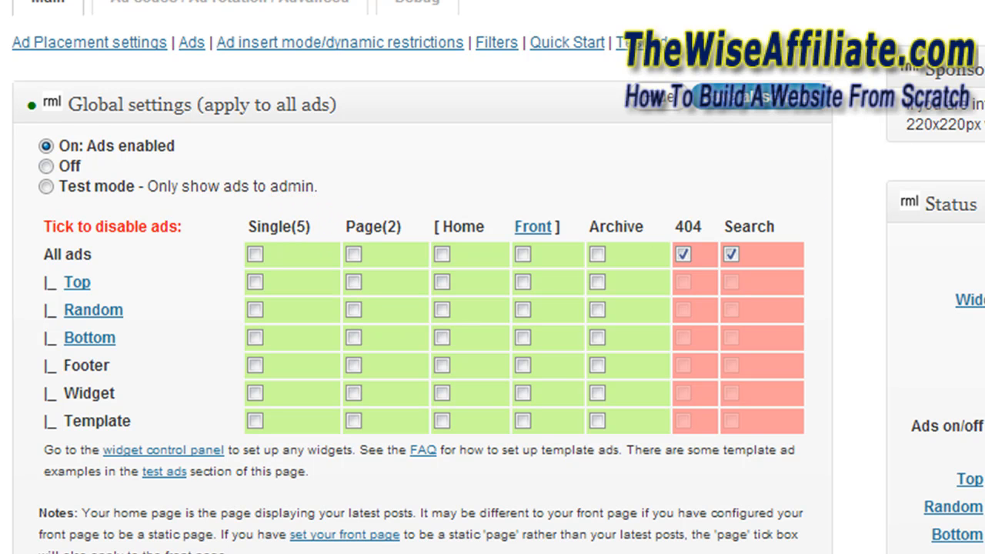
- Paste the 120 x 240 vertical banner code as the Ad Injection top ad and save all settings
{"action": "scroll", "coordinate": [416, 307], "scroll_direction": "down", "scroll_amount": 15}
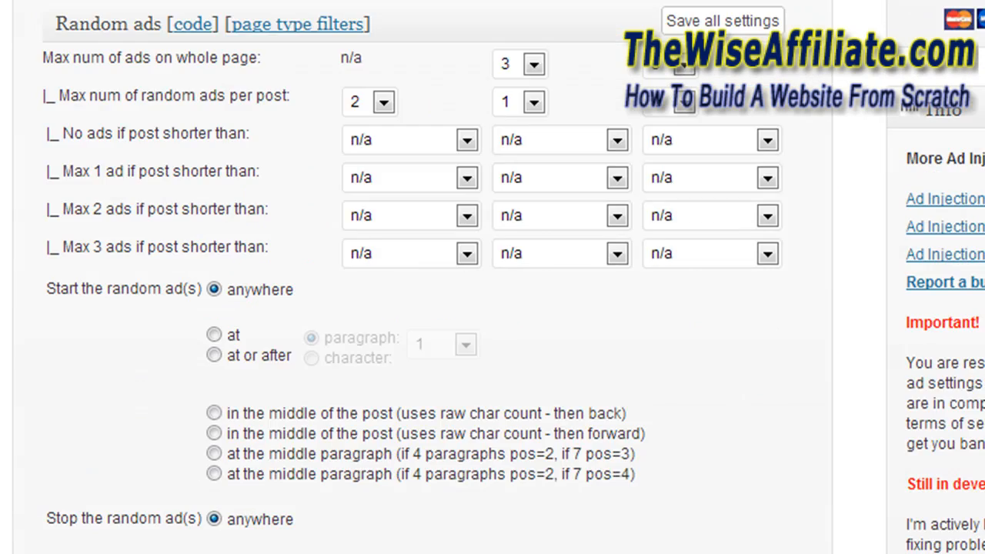
{"action": "scroll", "coordinate": [235, 121], "scroll_direction": "down", "scroll_amount": 10}
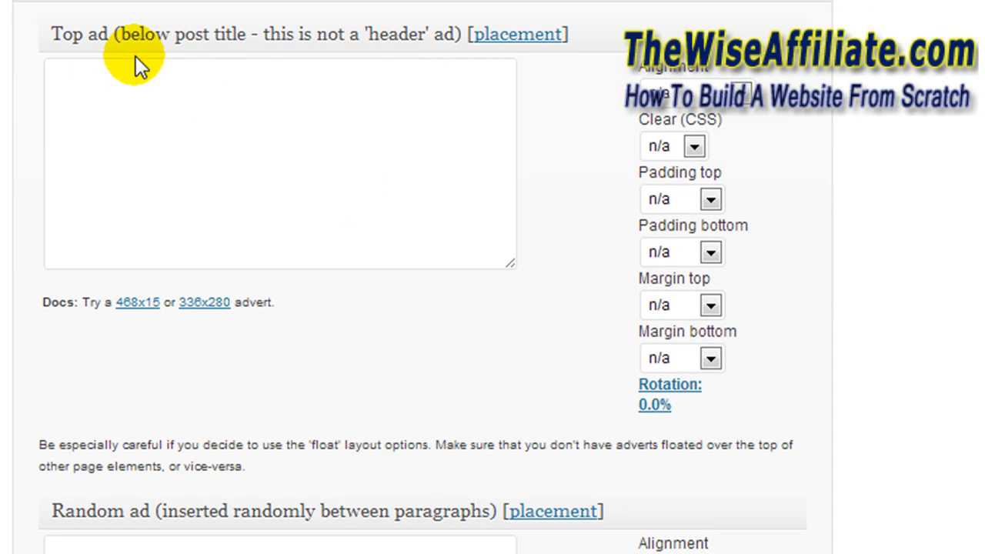
{"action": "left_click", "coordinate": [132, 148]}
{"action": "left_click", "coordinate": [132, 148]}
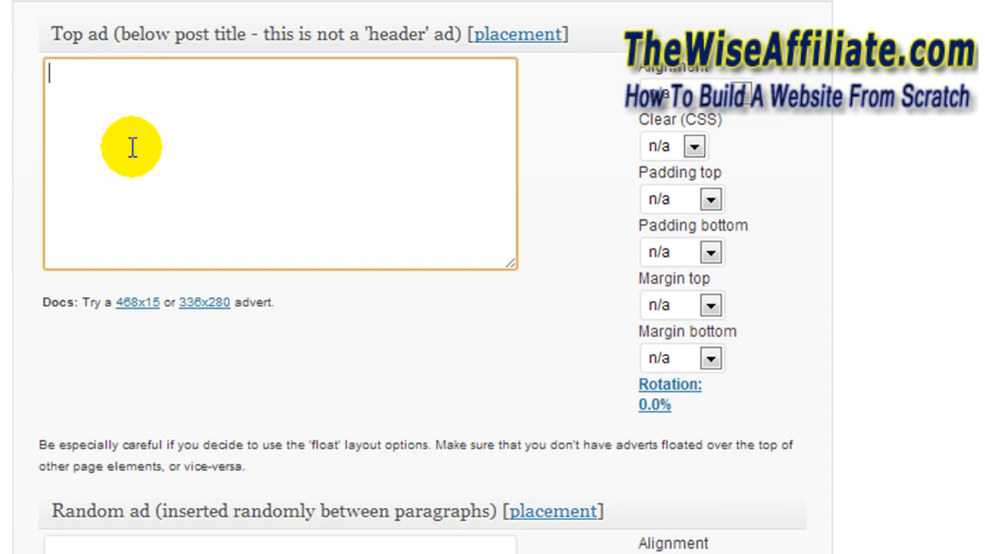
{"action": "key", "text": "ctrl+v"}
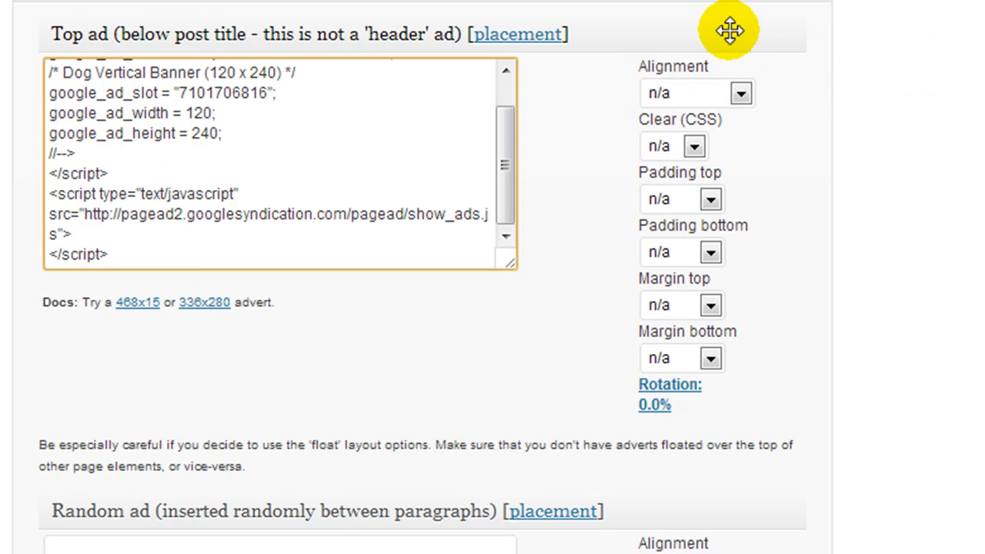
{"action": "left_click", "coordinate": [697, 77]}
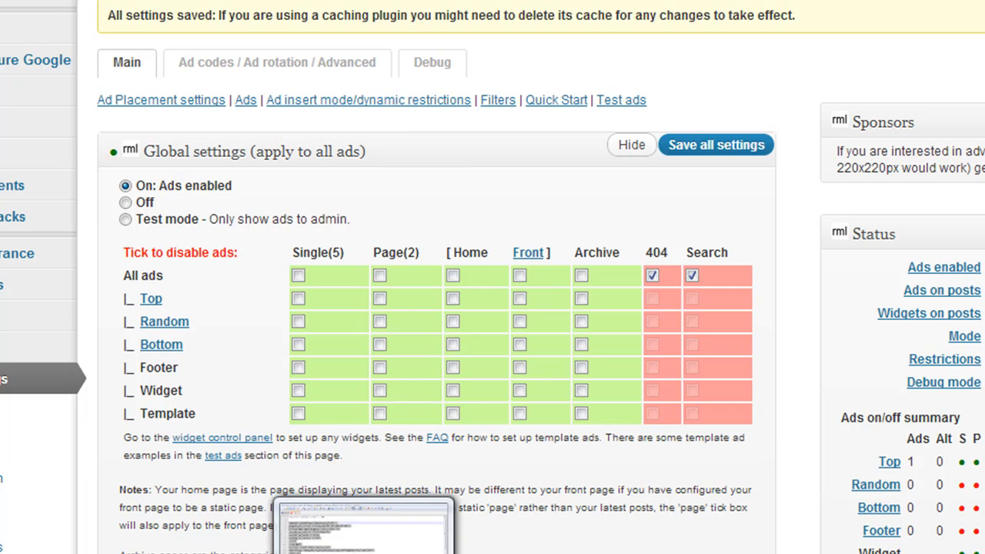
- Switch to Notepad++ and copy the complete Dog Banner (468 x 60) ad script
{"action": "left_click", "coordinate": [364, 551]}
{"action": "scroll", "coordinate": [483, 374], "scroll_direction": "down", "scroll_amount": 3}
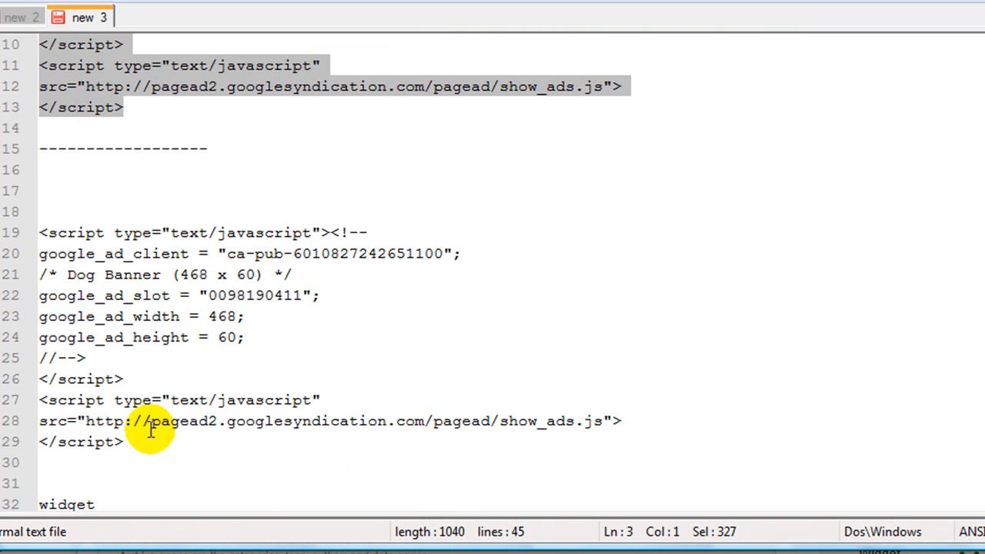
{"action": "left_click_drag", "start_coordinate": [127, 442], "coordinate": [33, 237]}
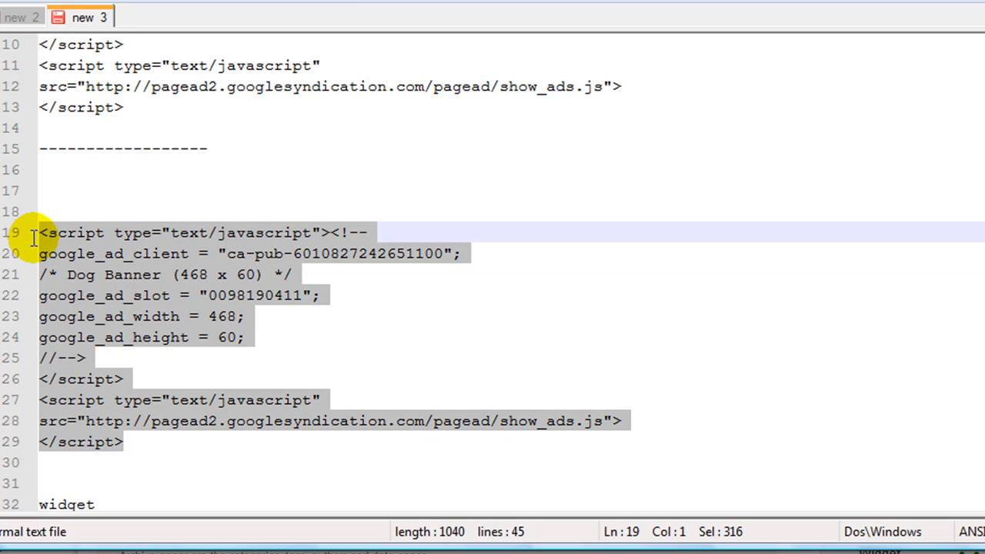
{"action": "right_click", "coordinate": [107, 252]}
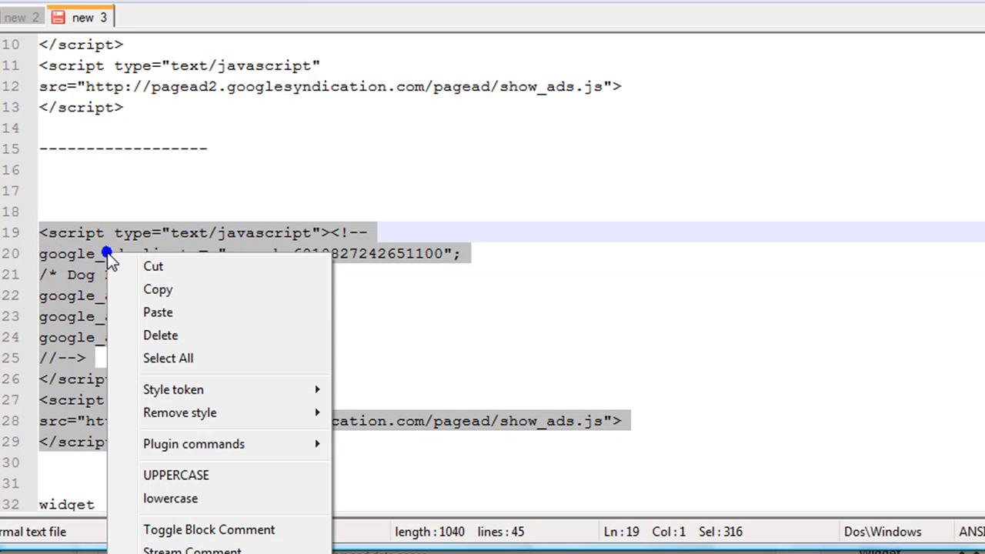
{"action": "left_click", "coordinate": [176, 290]}
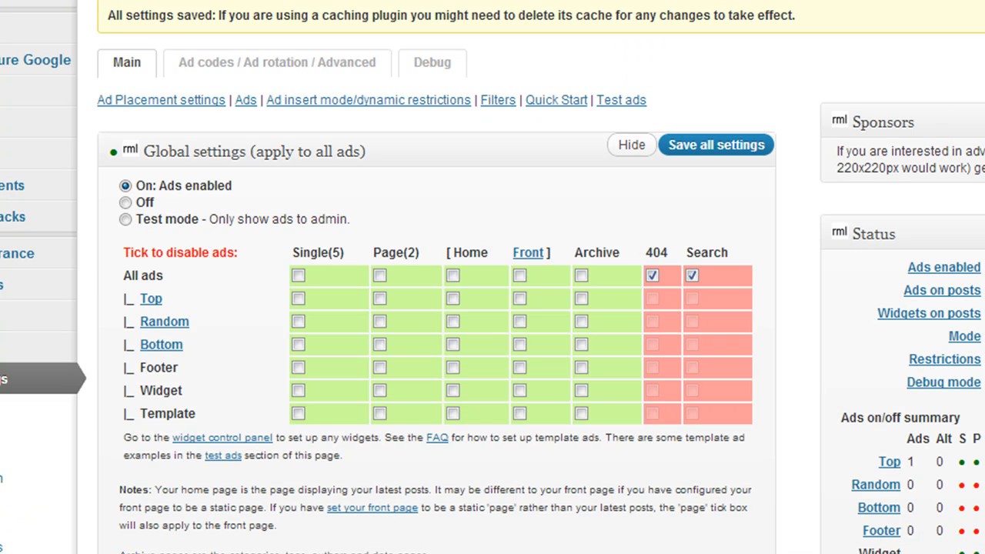
- Back in Ad Injection, paste the 468 x 60 banner code as the bottom ad below the post content and save all settings
{"action": "scroll", "coordinate": [492, 277], "scroll_direction": "down", "scroll_amount": 20}
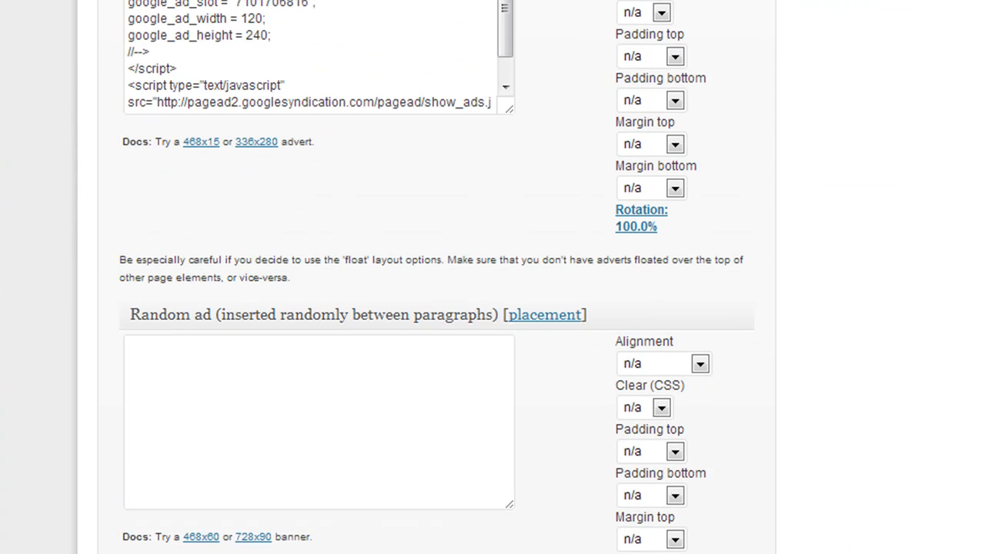
{"action": "scroll", "coordinate": [447, 347], "scroll_direction": "down", "scroll_amount": 1}
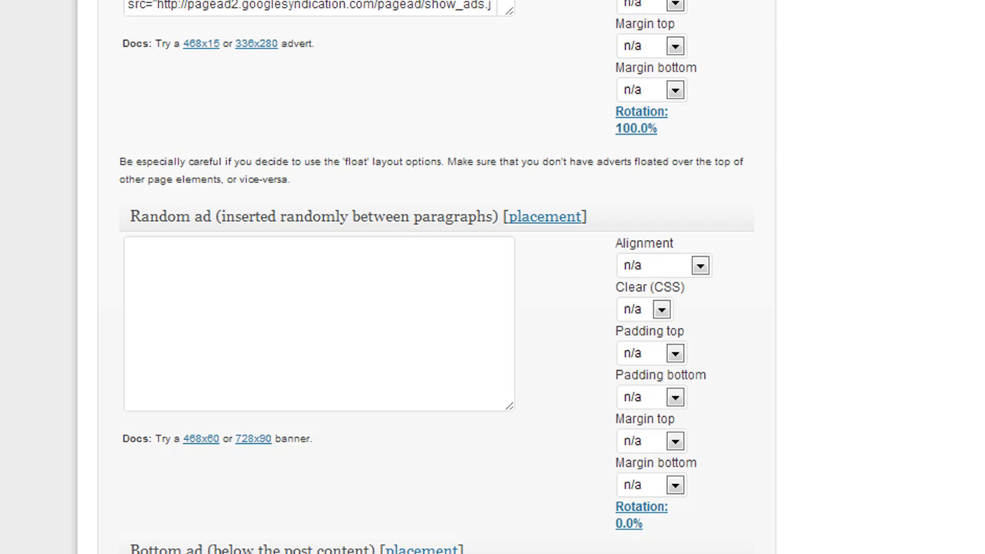
{"action": "scroll", "coordinate": [493, 277], "scroll_direction": "down", "scroll_amount": 2}
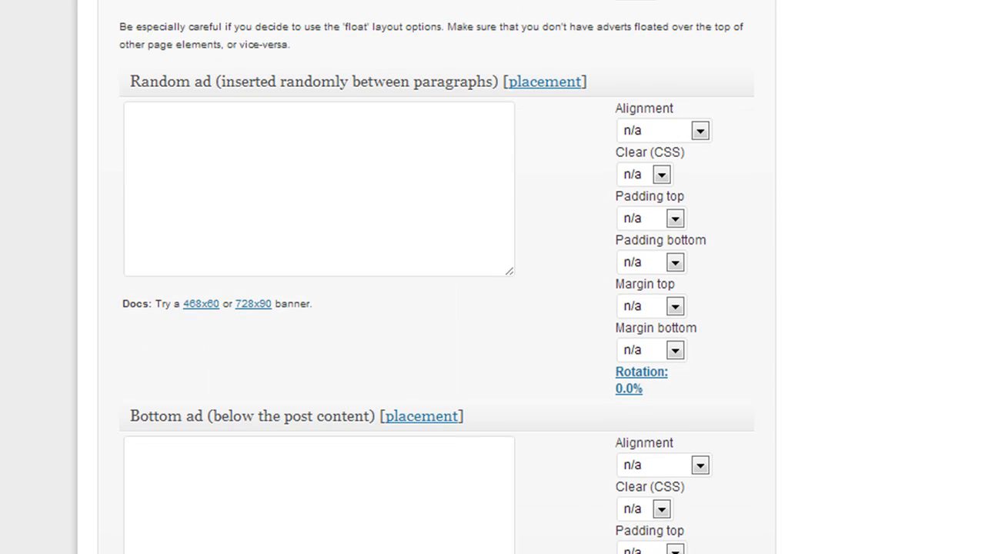
{"action": "scroll", "coordinate": [436, 277], "scroll_direction": "down", "scroll_amount": 1}
{"action": "scroll", "coordinate": [492, 277], "scroll_direction": "down", "scroll_amount": 2}
{"action": "left_click", "coordinate": [257, 245]}
{"action": "key", "text": "ctrl+v"}
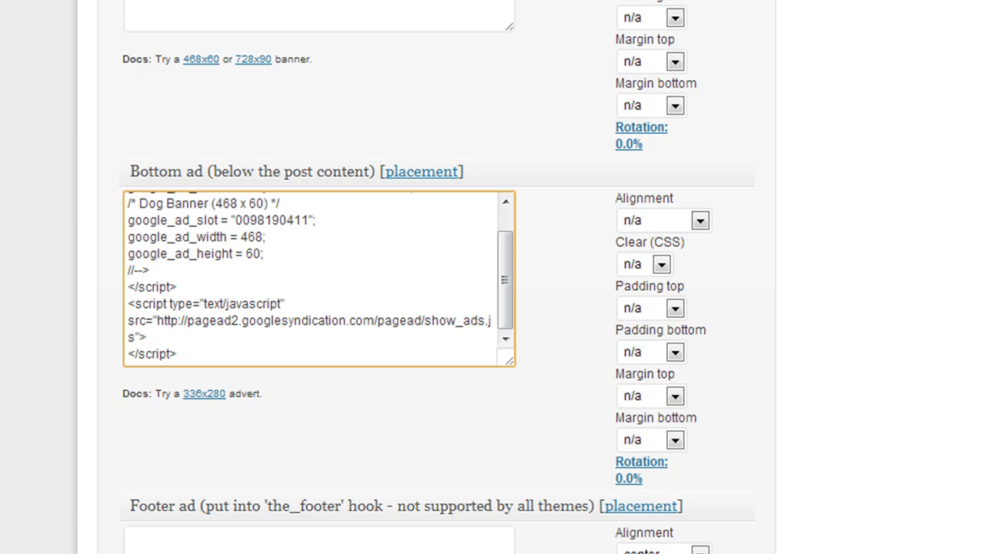
{"action": "scroll", "coordinate": [492, 277], "scroll_direction": "down", "scroll_amount": 4}
{"action": "scroll", "coordinate": [708, 238], "scroll_direction": "down", "scroll_amount": 4}
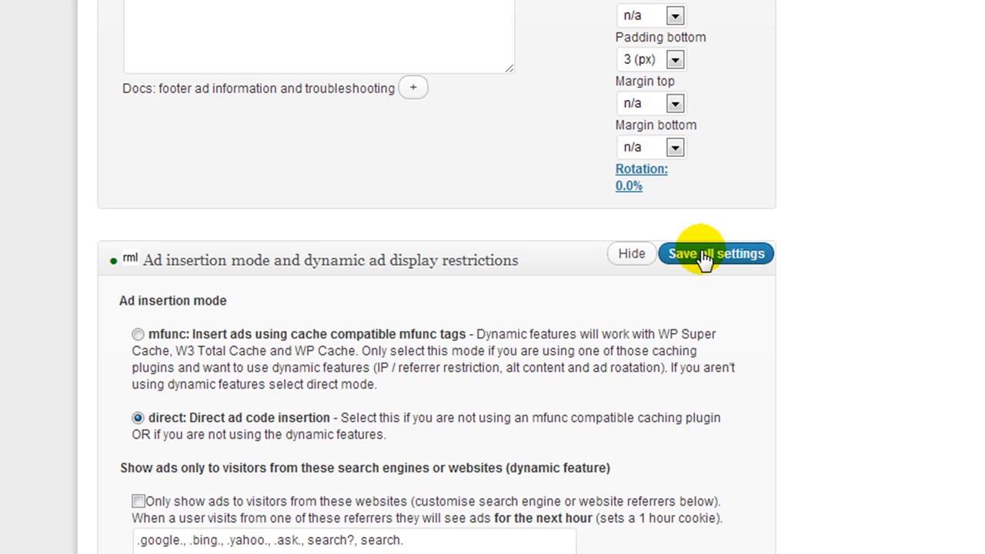
{"action": "left_click", "coordinate": [703, 256]}
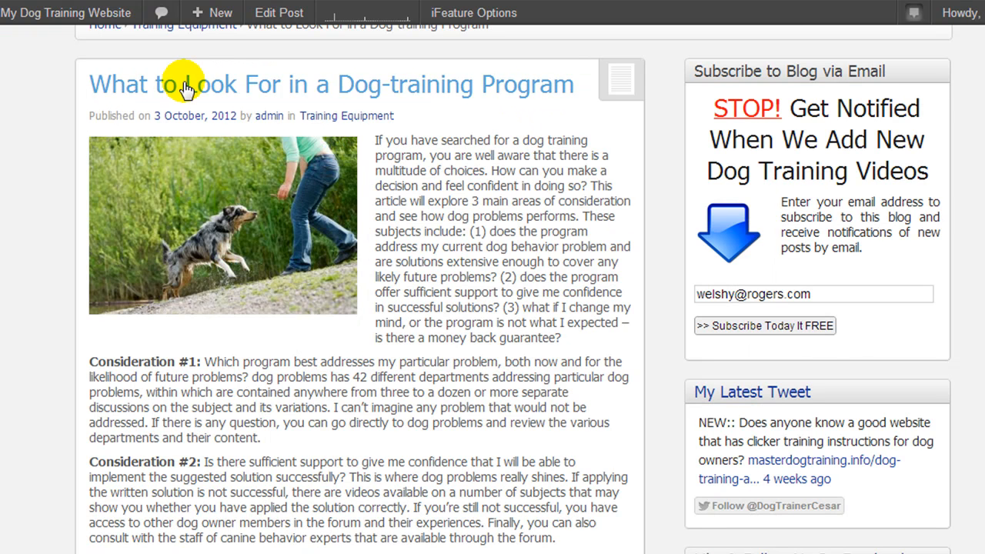
- Reload the "What to Look For in a Dog-training Program" post and check the ads above and below its content
{"action": "left_click", "coordinate": [184, 85]}
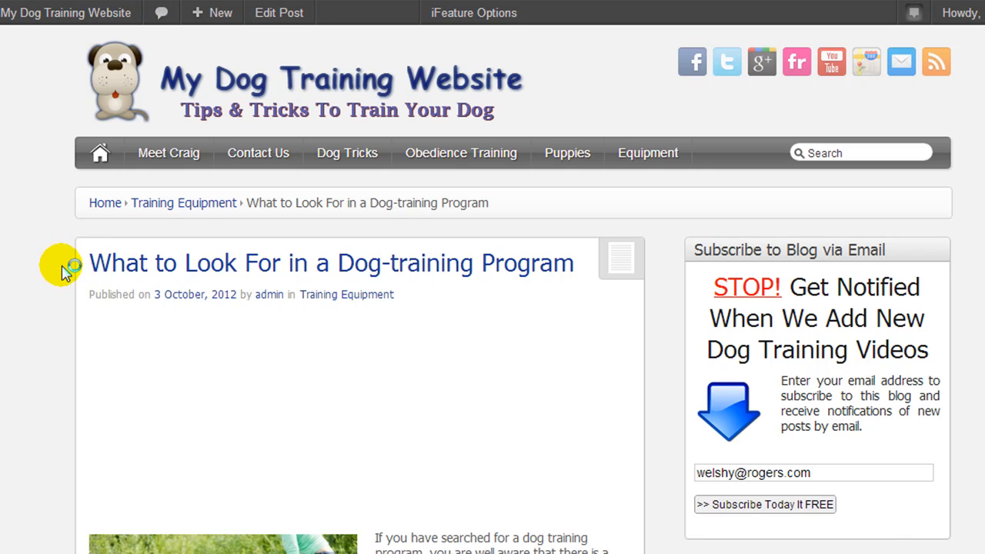
{"action": "scroll", "coordinate": [34, 247], "scroll_direction": "down", "scroll_amount": 2}
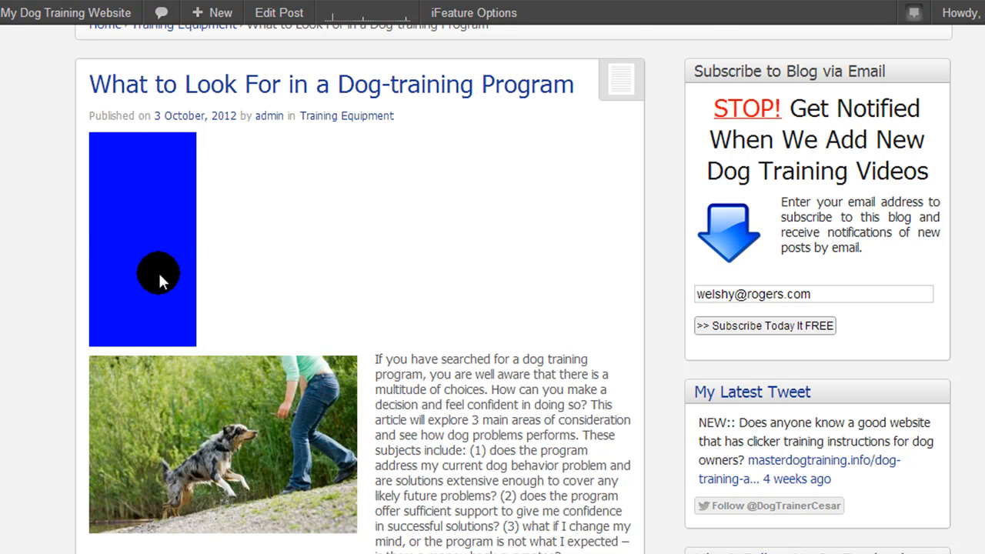
{"action": "scroll", "coordinate": [477, 288], "scroll_direction": "down", "scroll_amount": 15}
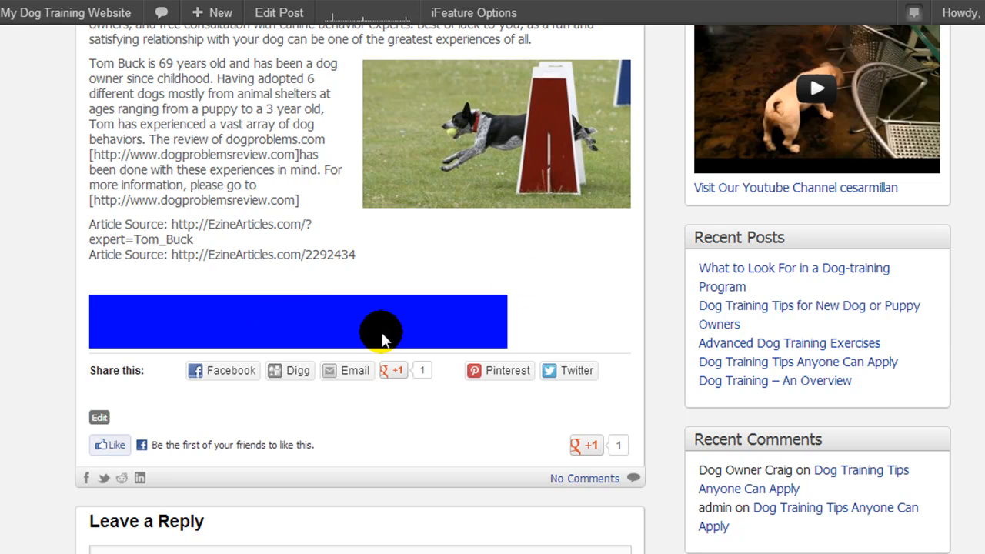
{"action": "scroll", "coordinate": [382, 337], "scroll_direction": "up", "scroll_amount": 15}
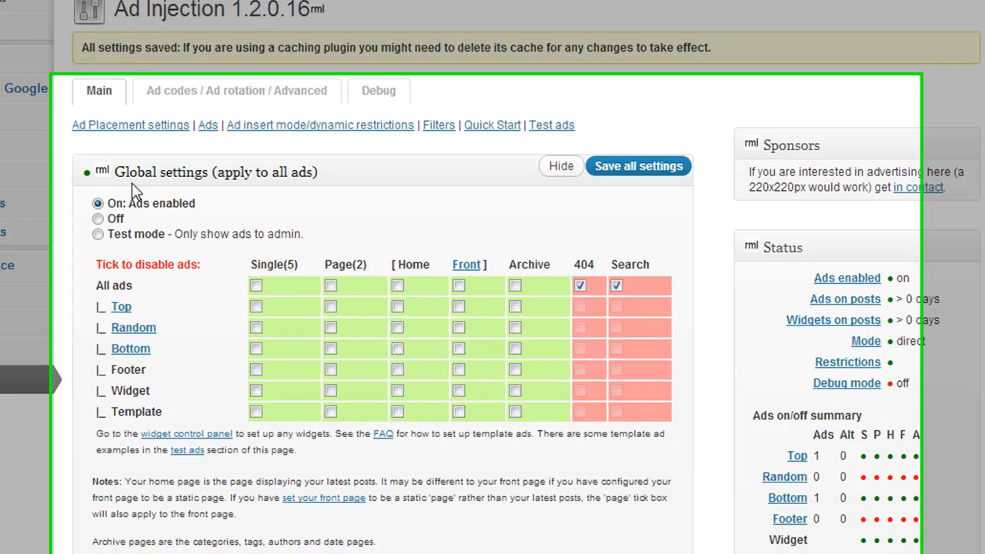
- Examine the top ad's minimum post length and paragraph position options, and compare them with the blog post's opening paragraphs
{"action": "scroll", "coordinate": [165, 275], "scroll_direction": "down", "scroll_amount": 10}
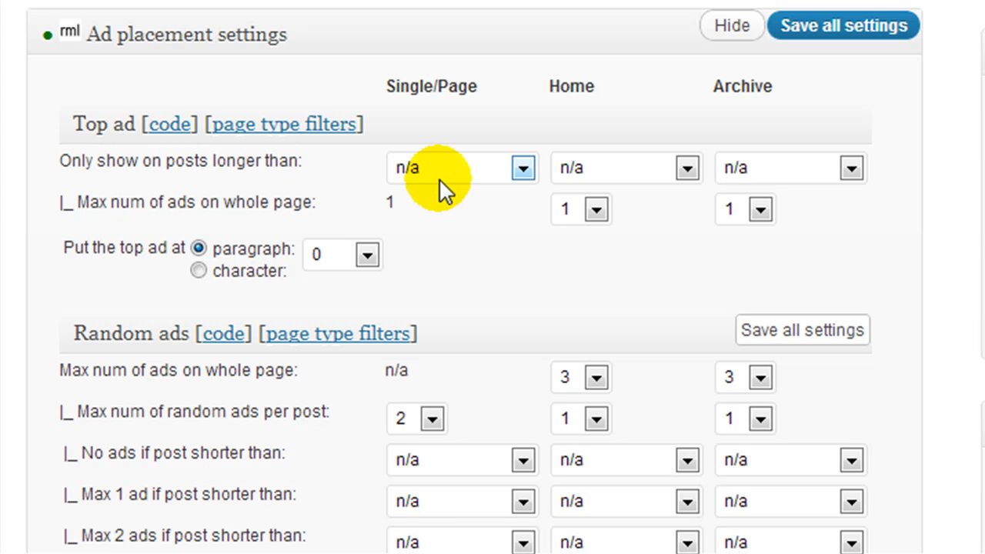
{"action": "left_click", "coordinate": [524, 166]}
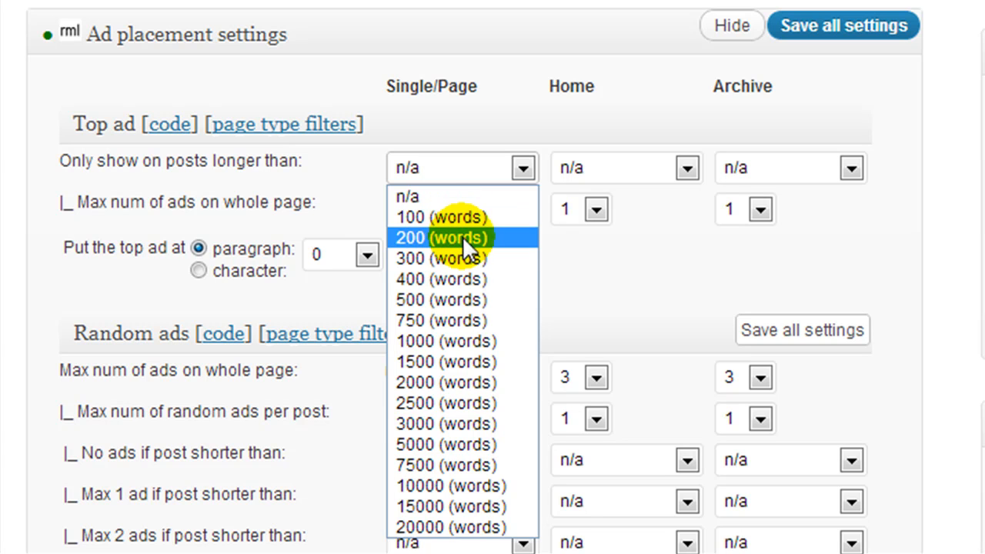
{"action": "left_click", "coordinate": [331, 167]}
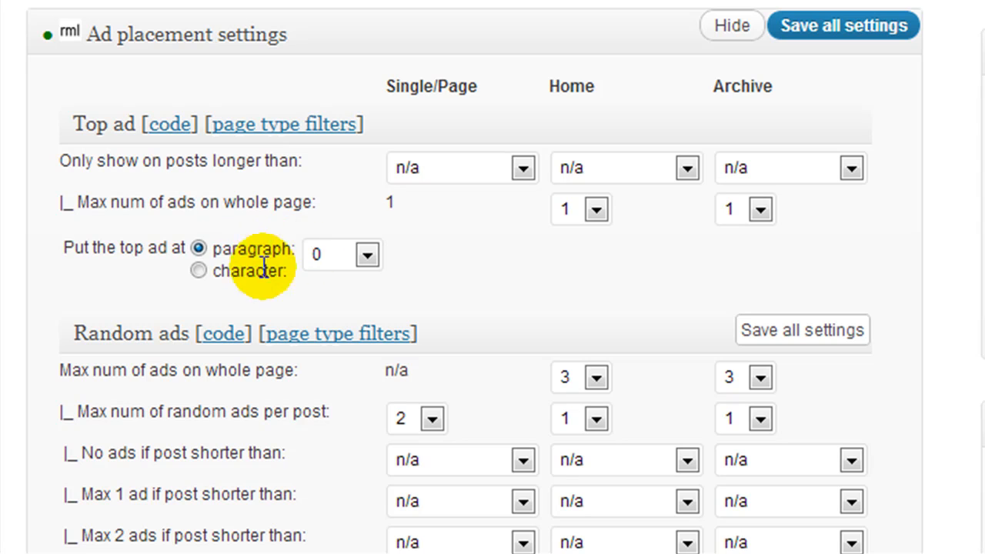
{"action": "left_click", "coordinate": [366, 253]}
{"action": "left_click", "coordinate": [427, 254]}
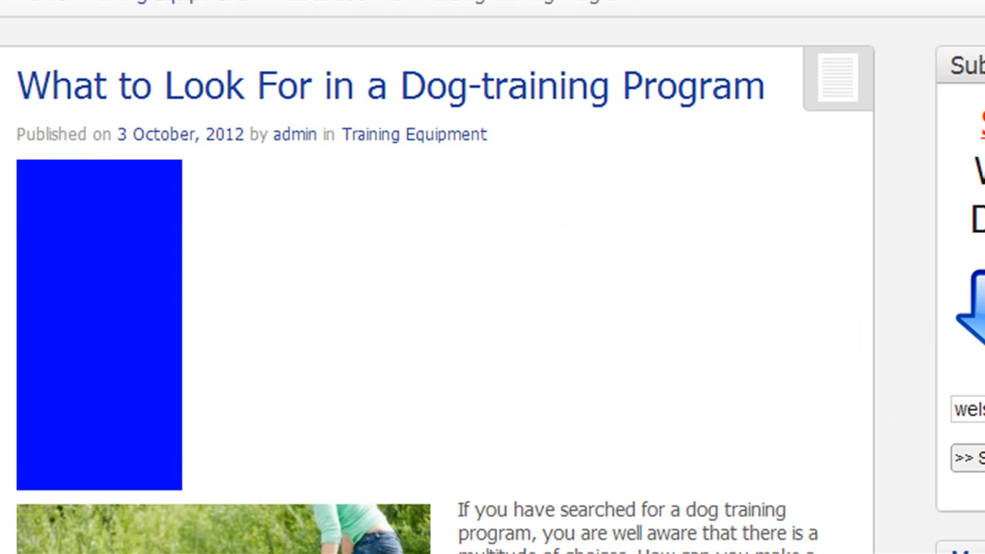
{"action": "scroll", "coordinate": [330, 362], "scroll_direction": "down", "scroll_amount": 3}
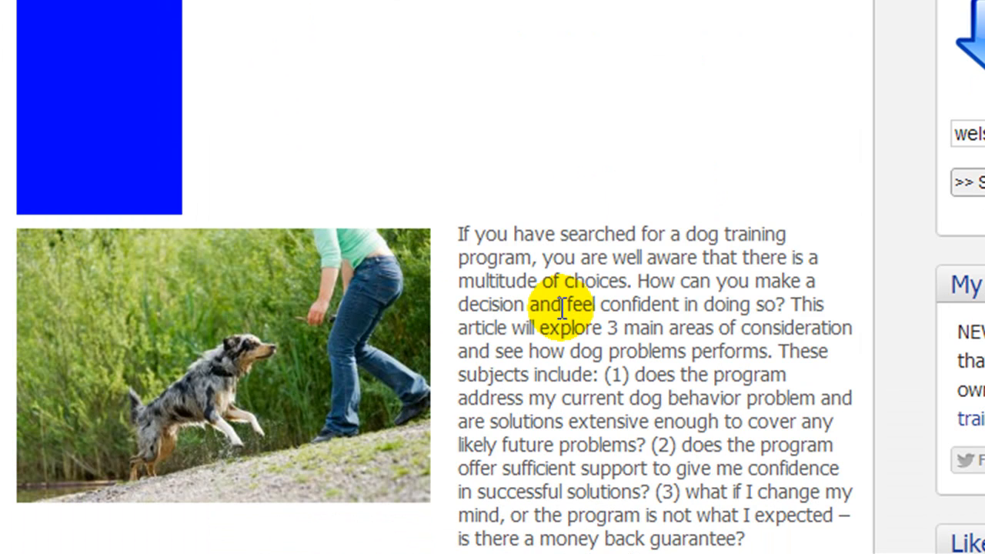
{"action": "scroll", "coordinate": [583, 308], "scroll_direction": "down", "scroll_amount": 2}
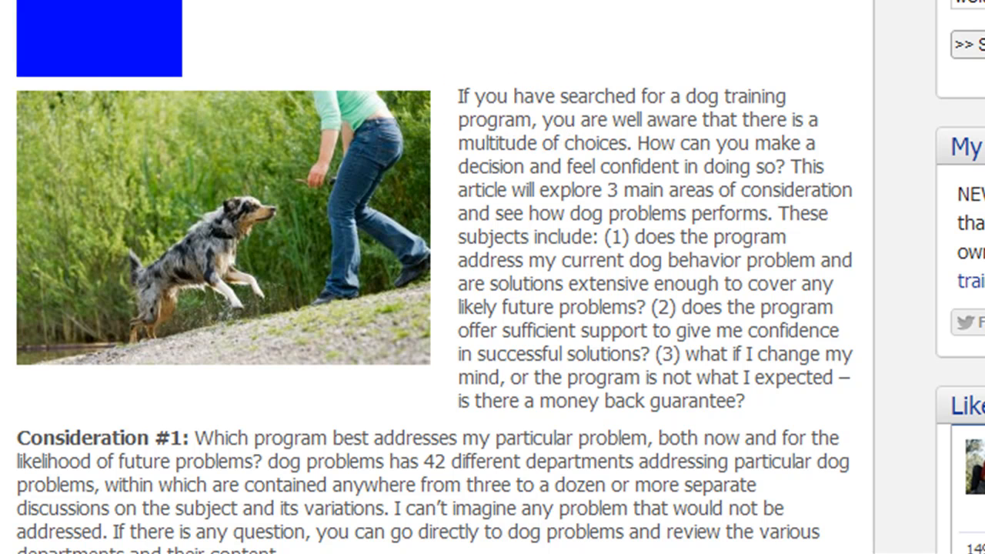
{"action": "scroll", "coordinate": [709, 157], "scroll_direction": "down", "scroll_amount": 2}
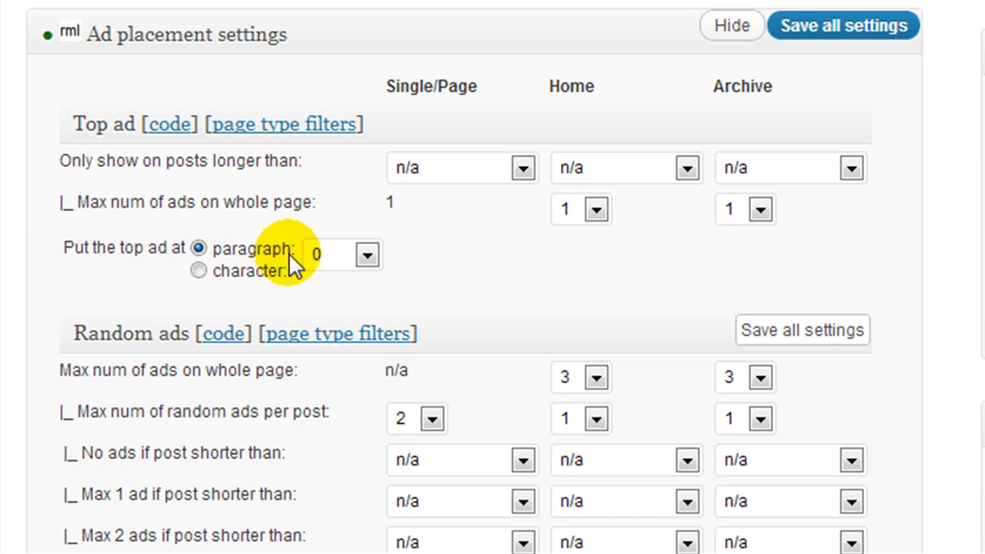
- Set the top ad to appear at paragraph 1 and save all Ad Injection settings
{"action": "left_click", "coordinate": [368, 254]}
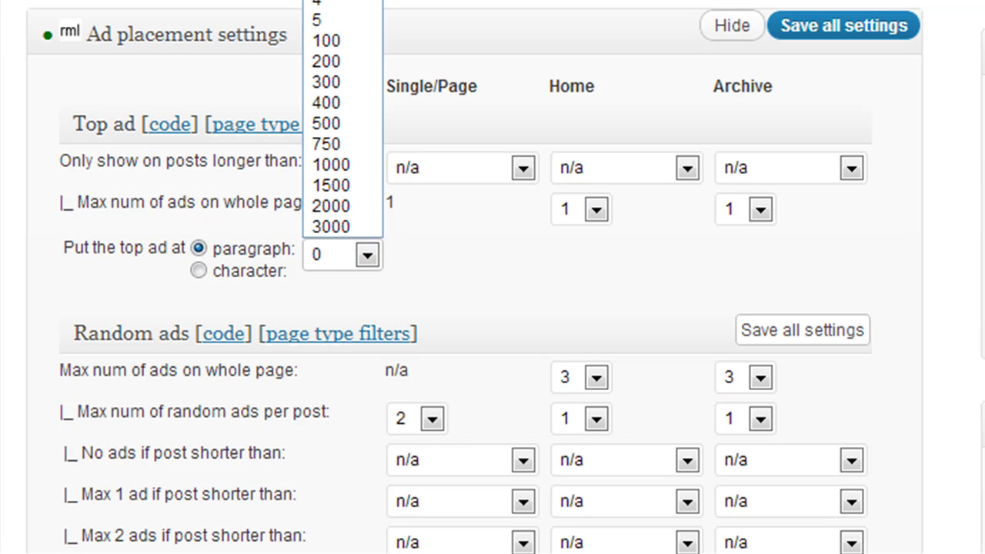
{"action": "left_click", "coordinate": [330, 0]}
{"action": "scroll", "coordinate": [485, 277], "scroll_direction": "down", "scroll_amount": 2}
{"action": "scroll", "coordinate": [487, 270], "scroll_direction": "down", "scroll_amount": 10}
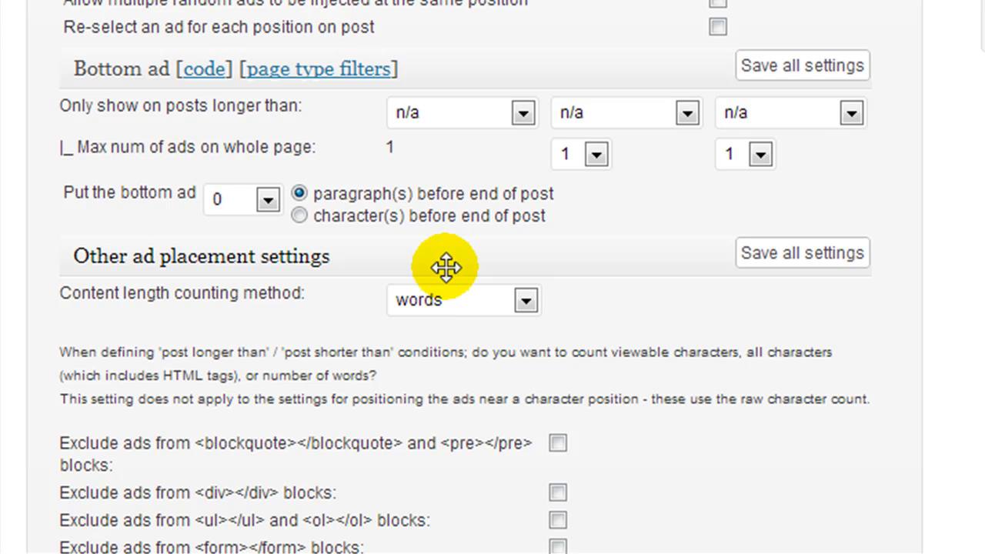
{"action": "scroll", "coordinate": [447, 266], "scroll_direction": "up", "scroll_amount": 10}
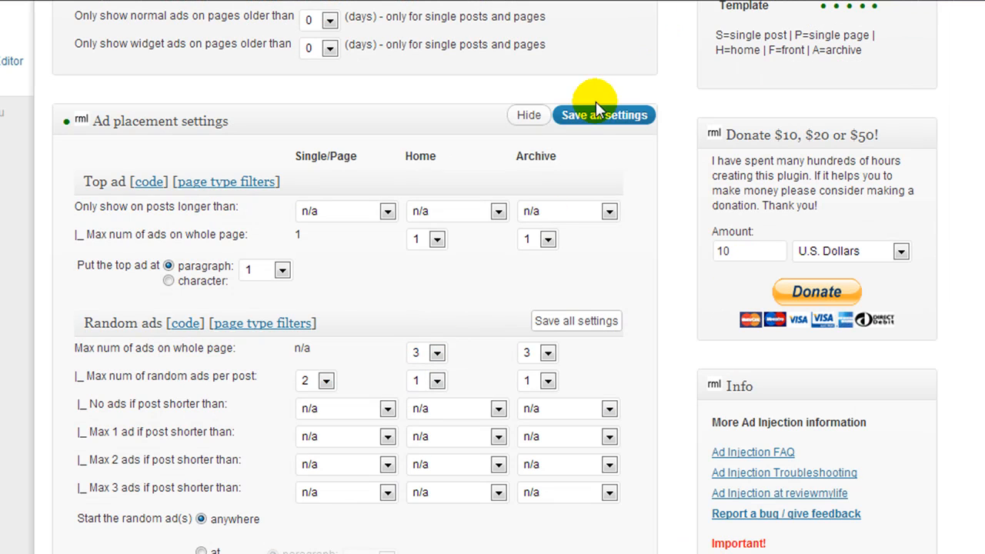
{"action": "left_click", "coordinate": [594, 113]}
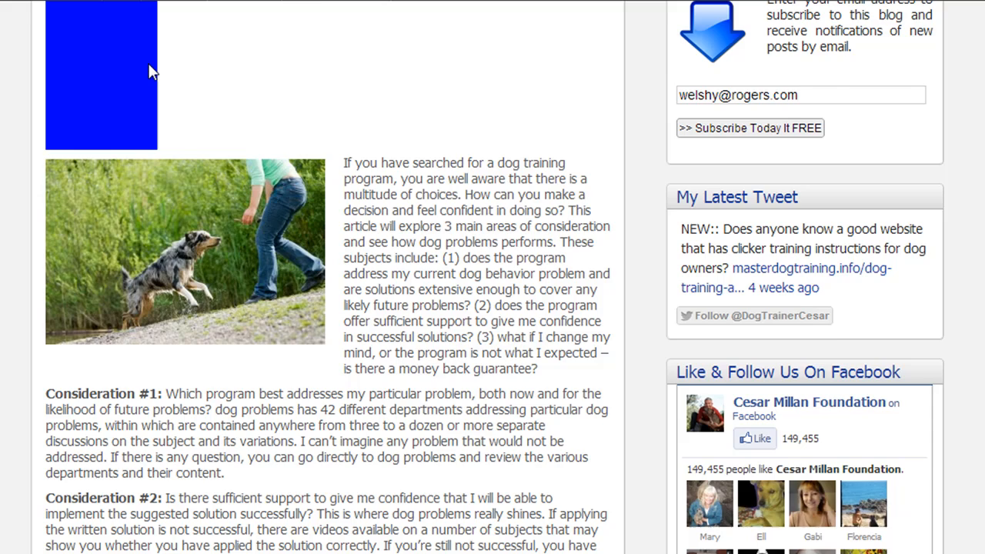
- Reload the dog-training program post and check where the vertical banner sits relative to the first paragraph
{"action": "scroll", "coordinate": [185, 108], "scroll_direction": "up", "scroll_amount": 5}
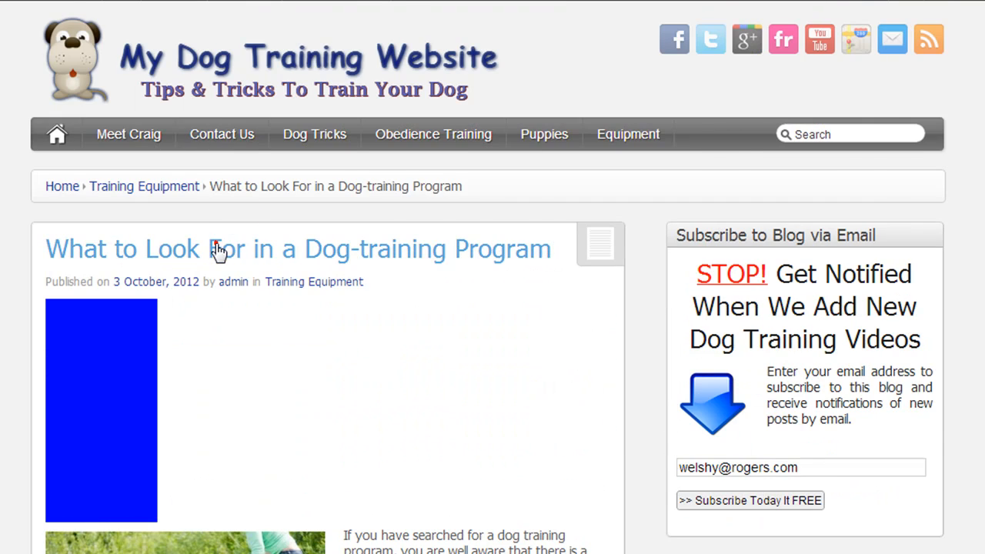
{"action": "scroll", "coordinate": [218, 250], "scroll_direction": "down", "scroll_amount": 3}
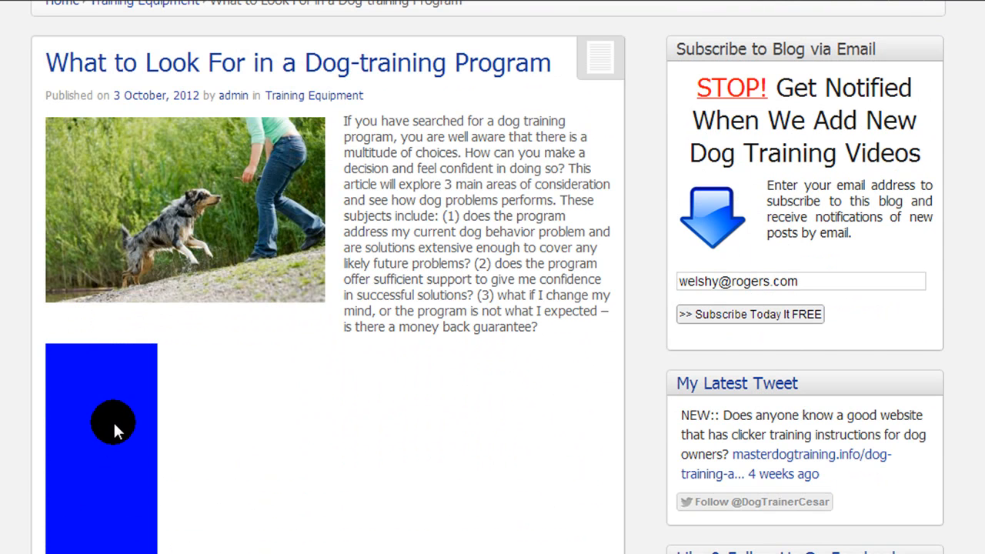
{"action": "scroll", "coordinate": [123, 385], "scroll_direction": "down", "scroll_amount": 3}
{"action": "scroll", "coordinate": [427, 231], "scroll_direction": "down", "scroll_amount": 3}
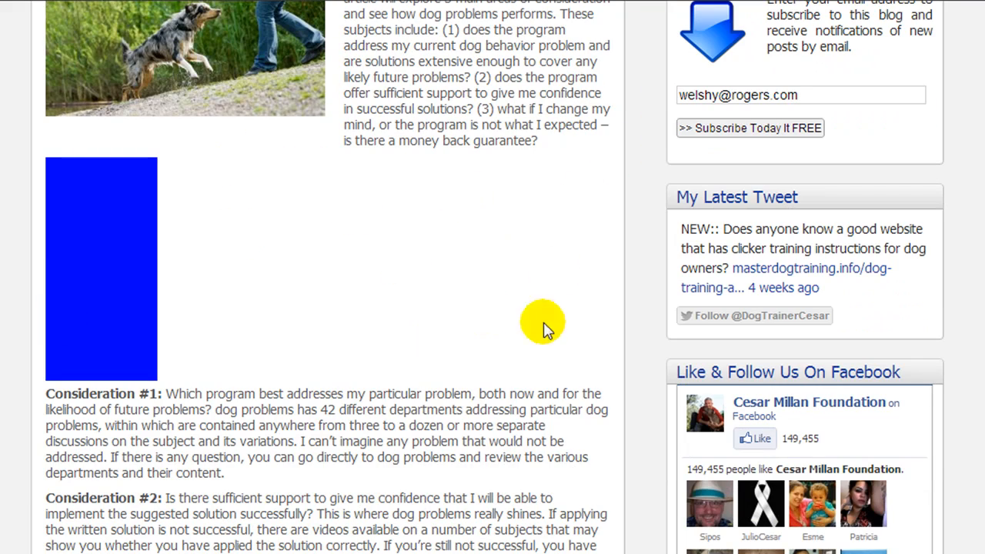
{"action": "scroll", "coordinate": [257, 341], "scroll_direction": "down", "scroll_amount": 5}
{"action": "scroll", "coordinate": [215, 446], "scroll_direction": "up", "scroll_amount": 8}
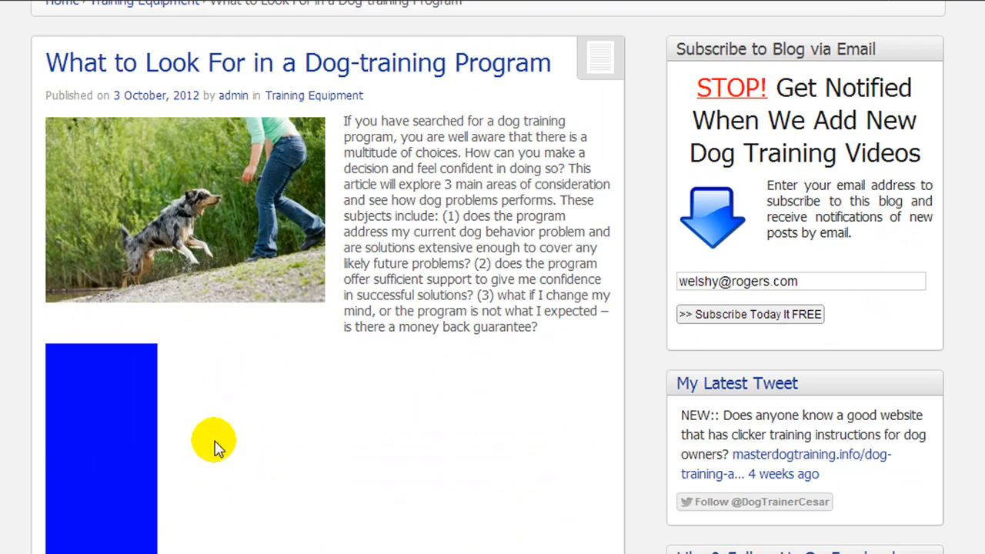
{"action": "scroll", "coordinate": [216, 446], "scroll_direction": "up", "scroll_amount": 4}
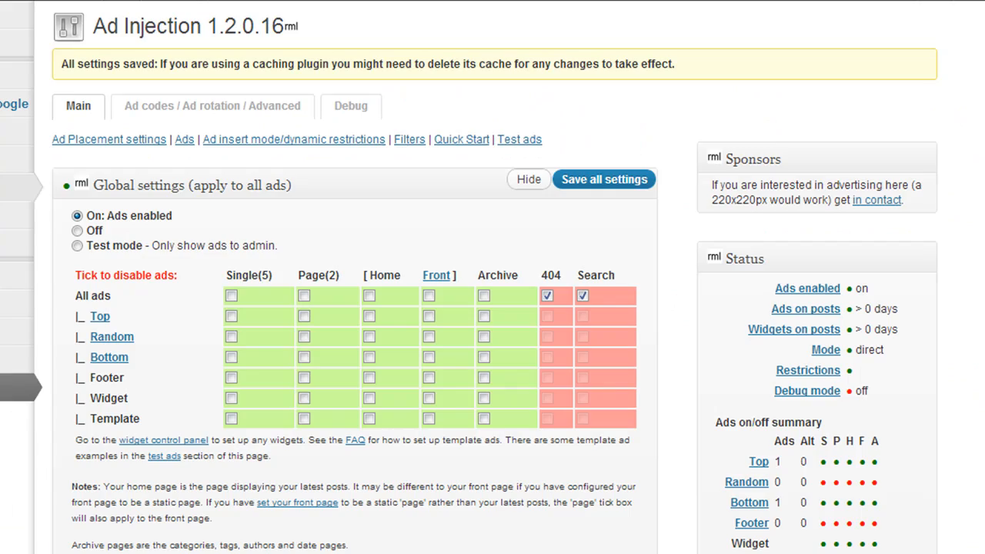
- Set the alignment of the top ad (Dog Vertical Banner) to float right
{"action": "scroll", "coordinate": [121, 426], "scroll_direction": "down", "scroll_amount": 15}
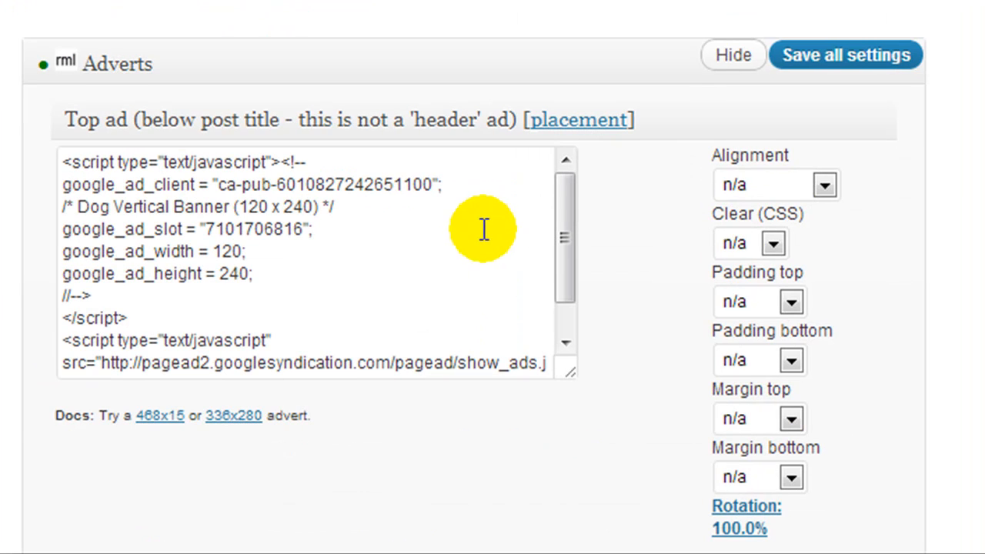
{"action": "left_click", "coordinate": [824, 185]}
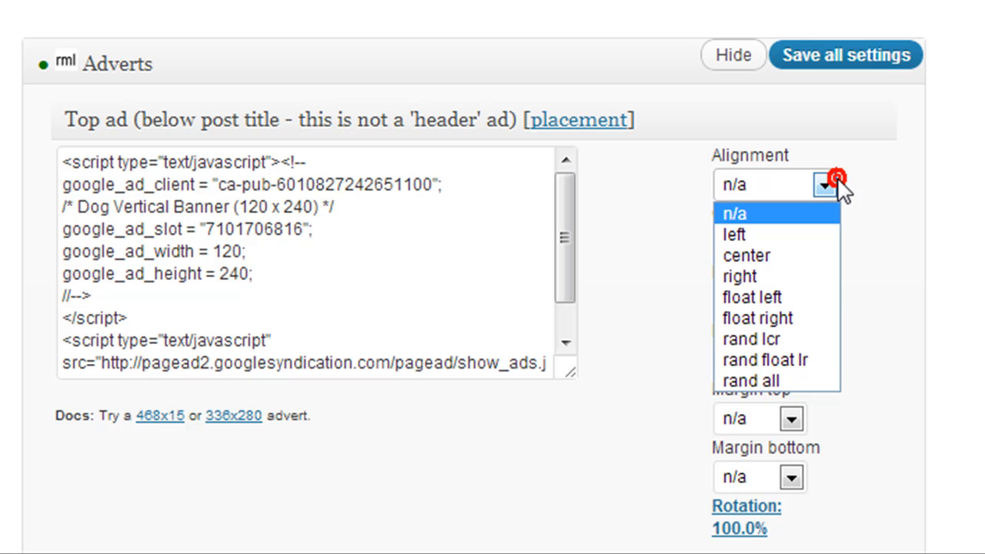
{"action": "left_click", "coordinate": [786, 316]}
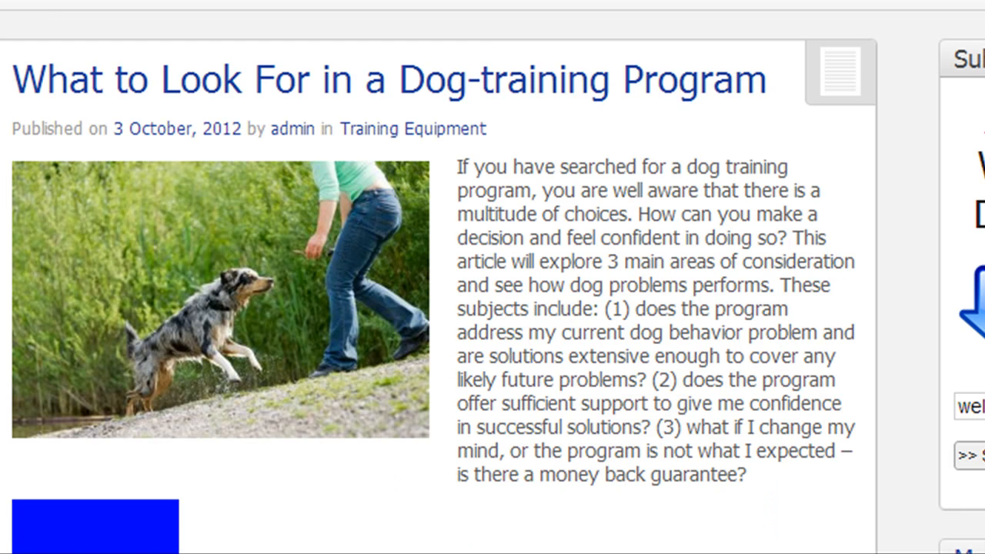
- Set the top ad's top and bottom padding and its top and bottom margins to 3 px each
{"action": "scroll", "coordinate": [493, 277], "scroll_direction": "down", "scroll_amount": 5}
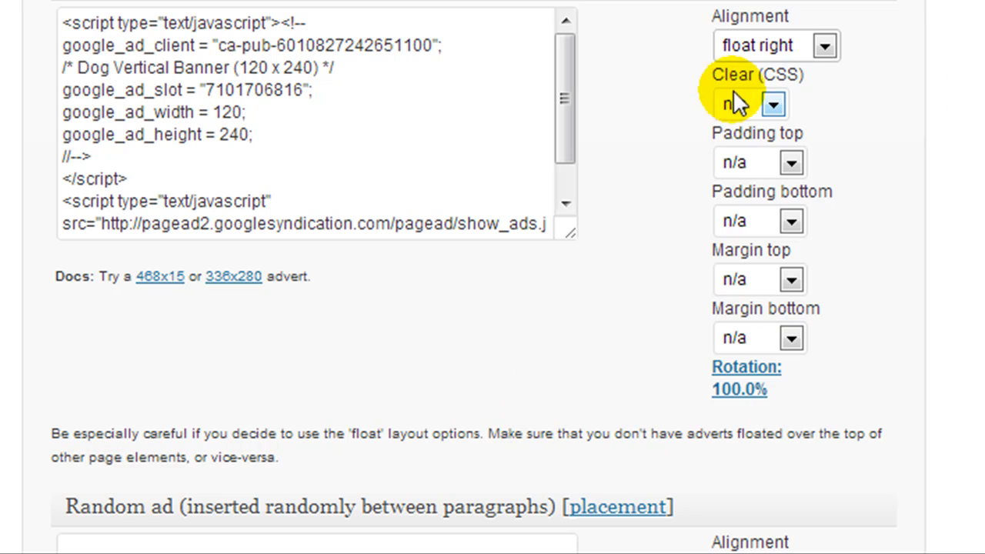
{"action": "left_click", "coordinate": [791, 162]}
{"action": "left_click", "coordinate": [738, 275]}
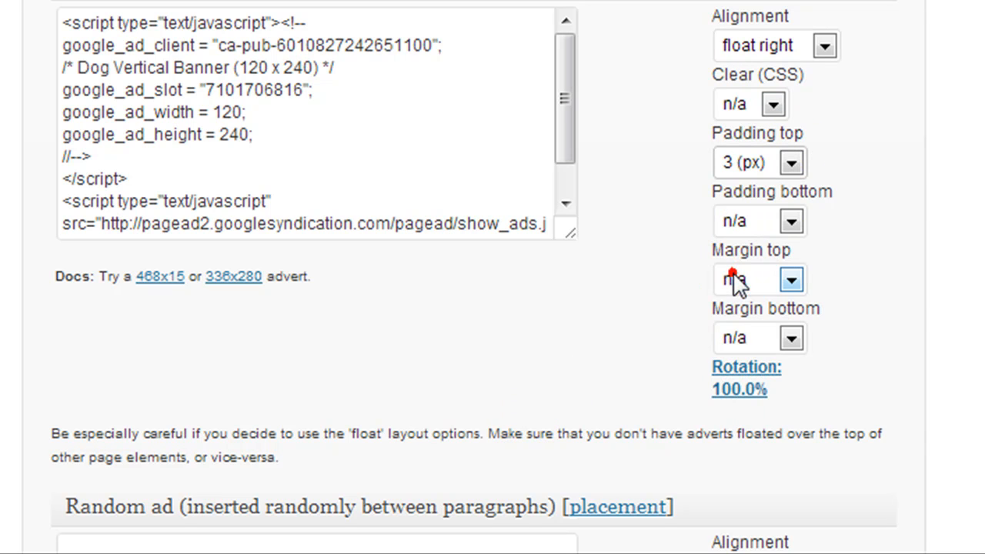
{"action": "left_click", "coordinate": [791, 222]}
{"action": "left_click", "coordinate": [715, 333]}
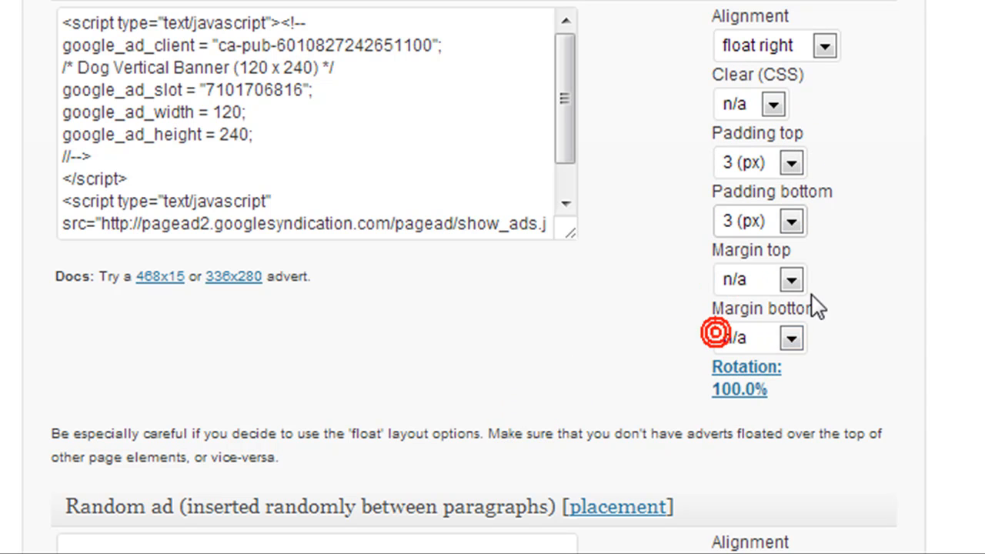
{"action": "left_click", "coordinate": [800, 281]}
{"action": "left_click", "coordinate": [758, 331]}
- Center the bottom ad (Dog Banner, 468 x 60) and save all Ad Injection settings
{"action": "scroll", "coordinate": [638, 197], "scroll_direction": "down", "scroll_amount": 10}
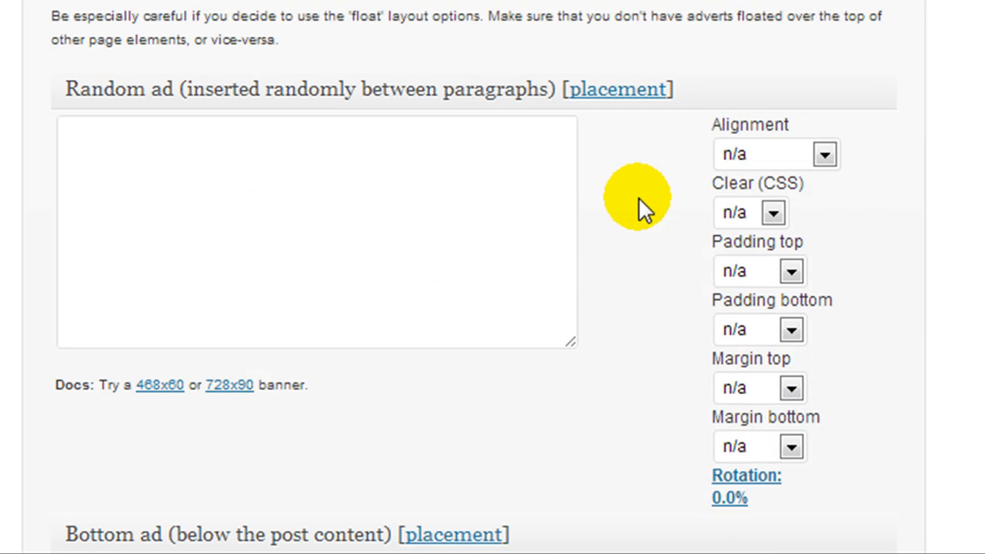
{"action": "scroll", "coordinate": [637, 208], "scroll_direction": "down", "scroll_amount": 2}
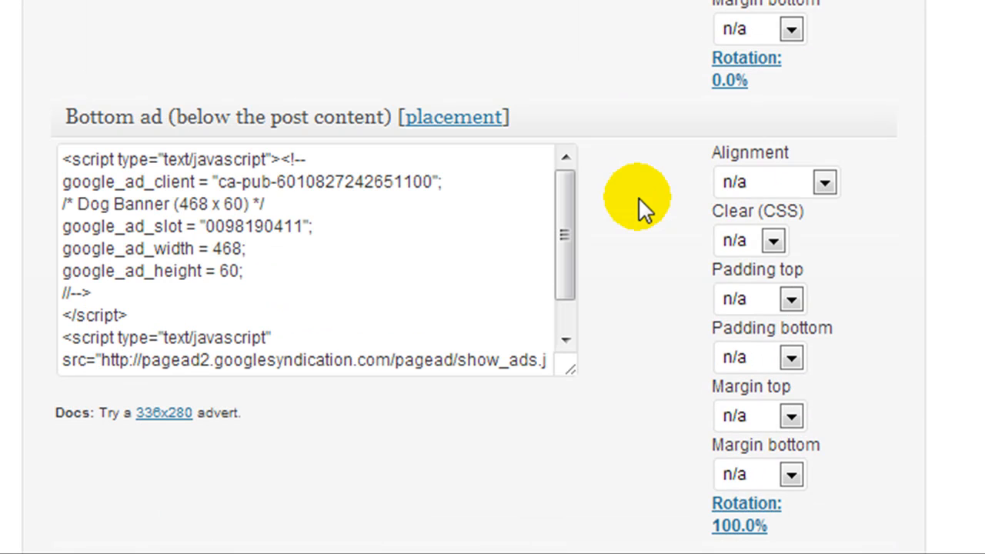
{"action": "left_click", "coordinate": [825, 182]}
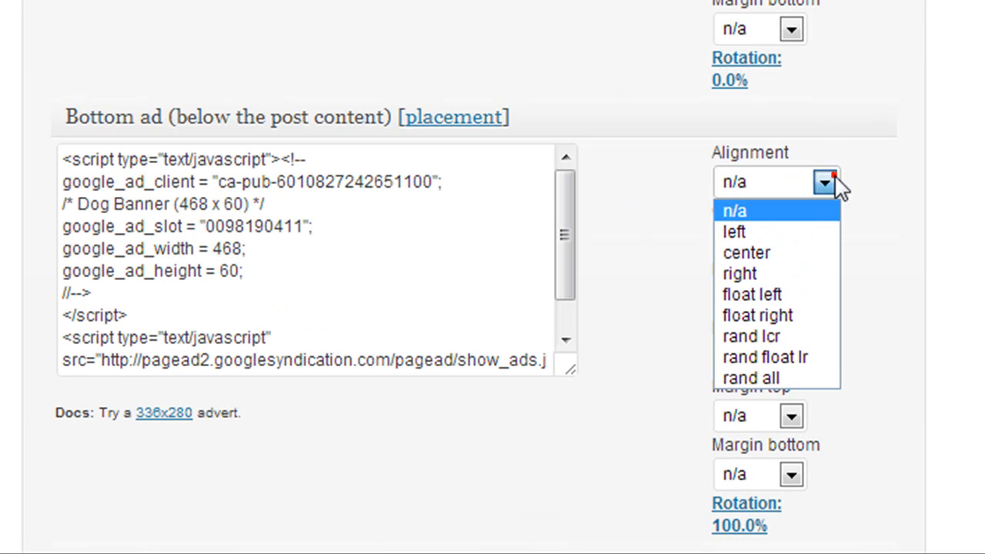
{"action": "left_click", "coordinate": [797, 254]}
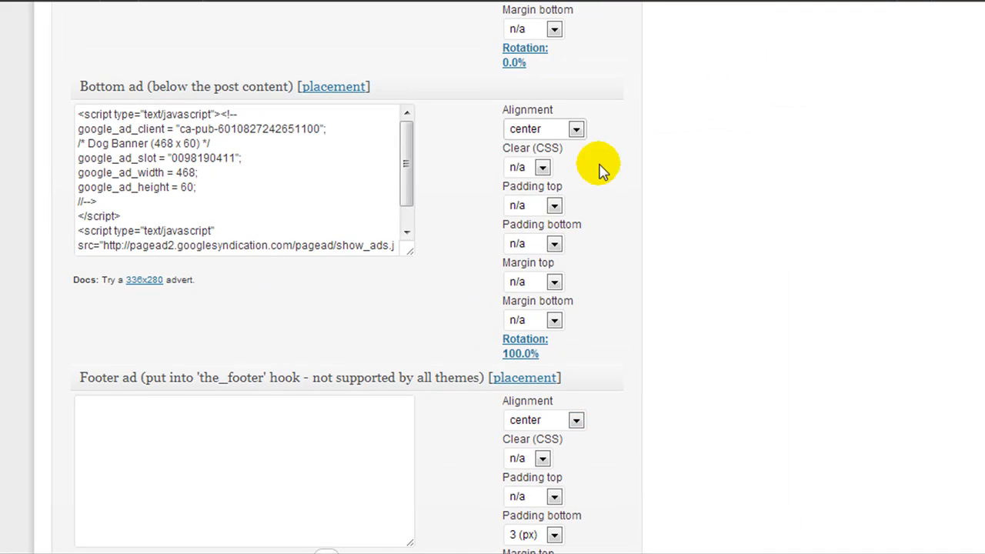
{"action": "scroll", "coordinate": [601, 281], "scroll_direction": "up", "scroll_amount": 8}
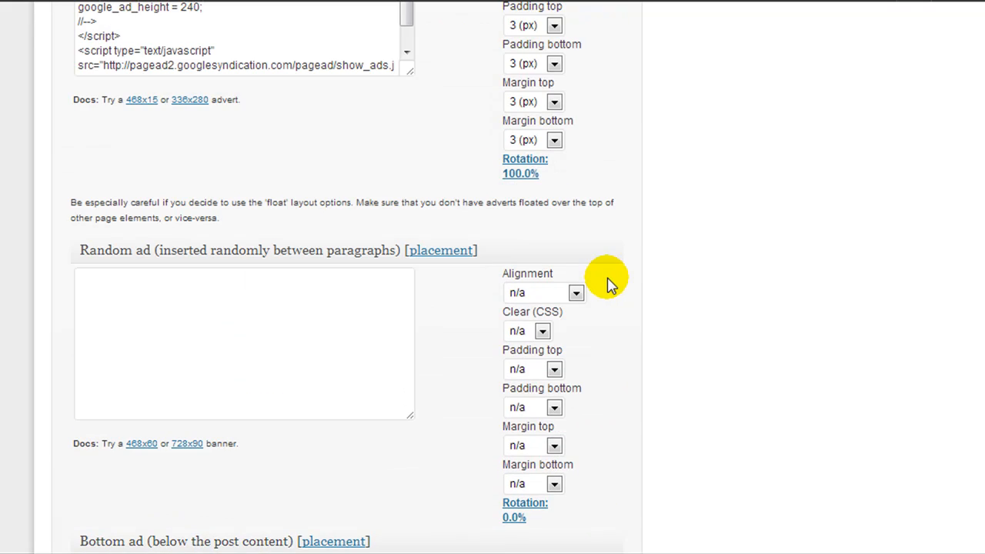
{"action": "scroll", "coordinate": [609, 280], "scroll_direction": "up", "scroll_amount": 1}
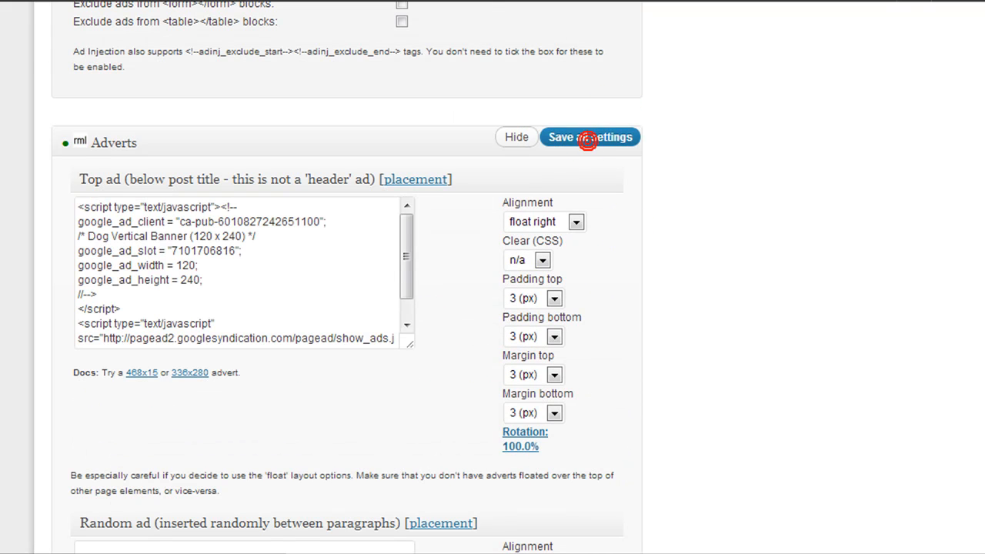
{"action": "left_click", "coordinate": [590, 137]}
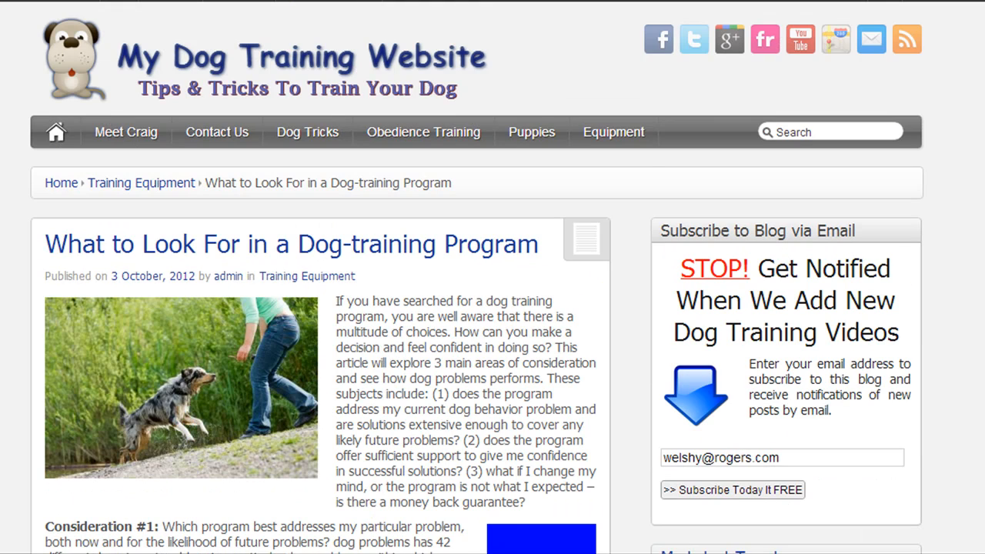
- Check how the vertical banner sits beside the dog-training program post's text, and look through the post excerpts on the blog's home page
{"action": "scroll", "coordinate": [492, 277], "scroll_direction": "down", "scroll_amount": 3}
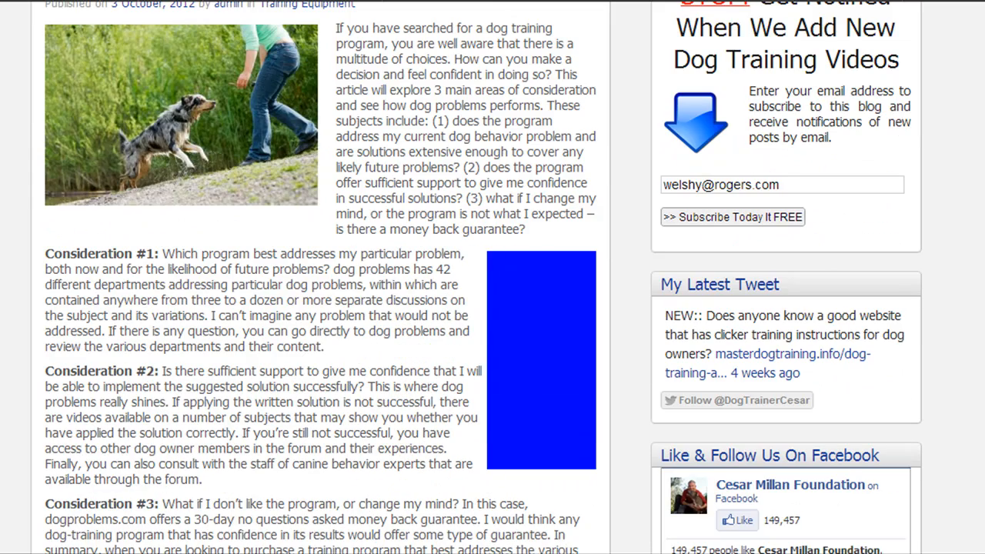
{"action": "scroll", "coordinate": [468, 347], "scroll_direction": "down", "scroll_amount": 1}
{"action": "scroll", "coordinate": [469, 347], "scroll_direction": "up", "scroll_amount": 1}
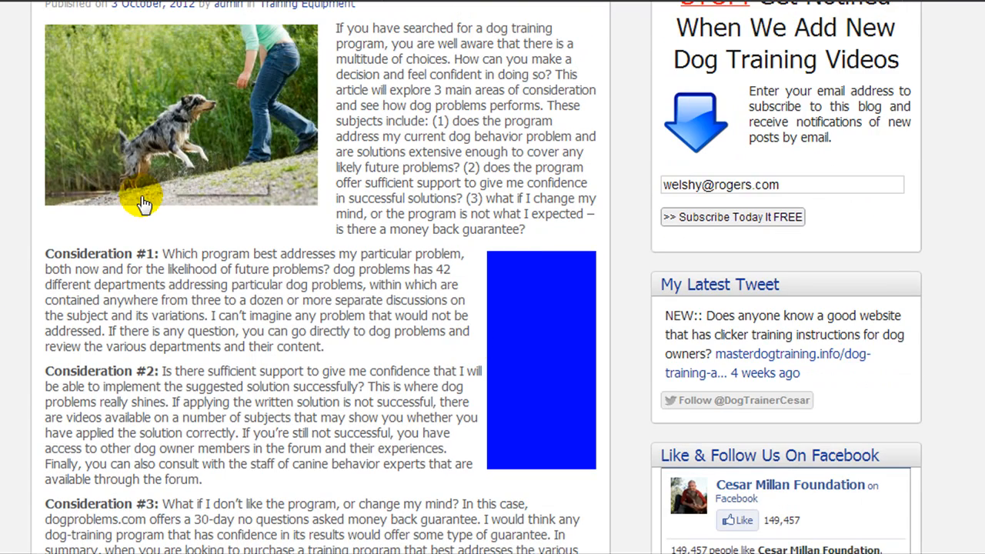
{"action": "scroll", "coordinate": [197, 135], "scroll_direction": "up", "scroll_amount": 1}
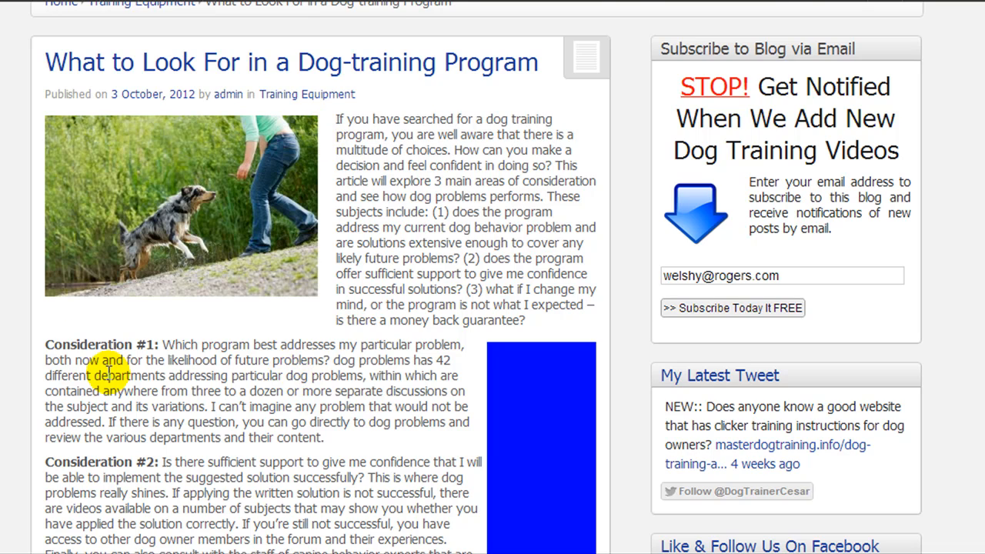
{"action": "scroll", "coordinate": [131, 373], "scroll_direction": "down", "scroll_amount": 8}
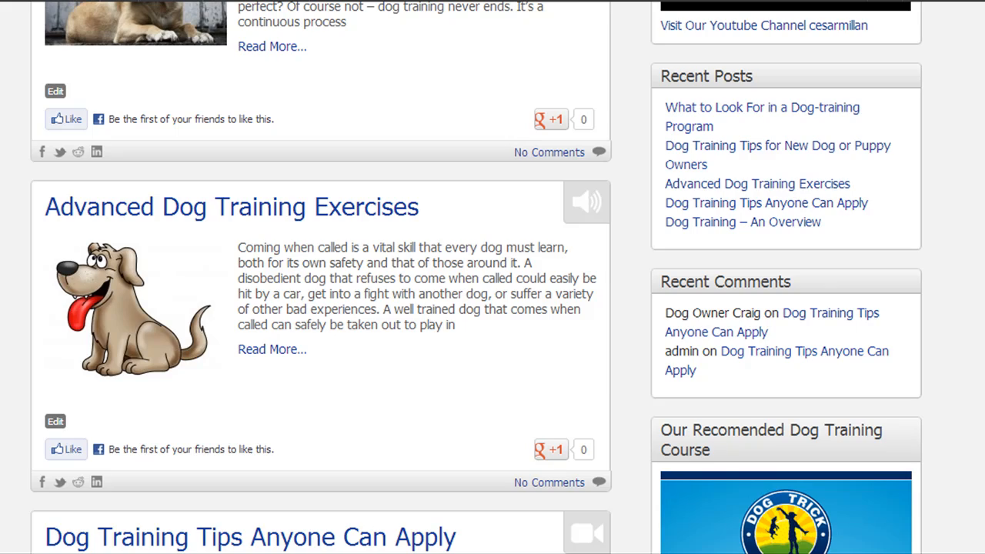
{"action": "scroll", "coordinate": [477, 277], "scroll_direction": "up", "scroll_amount": 14}
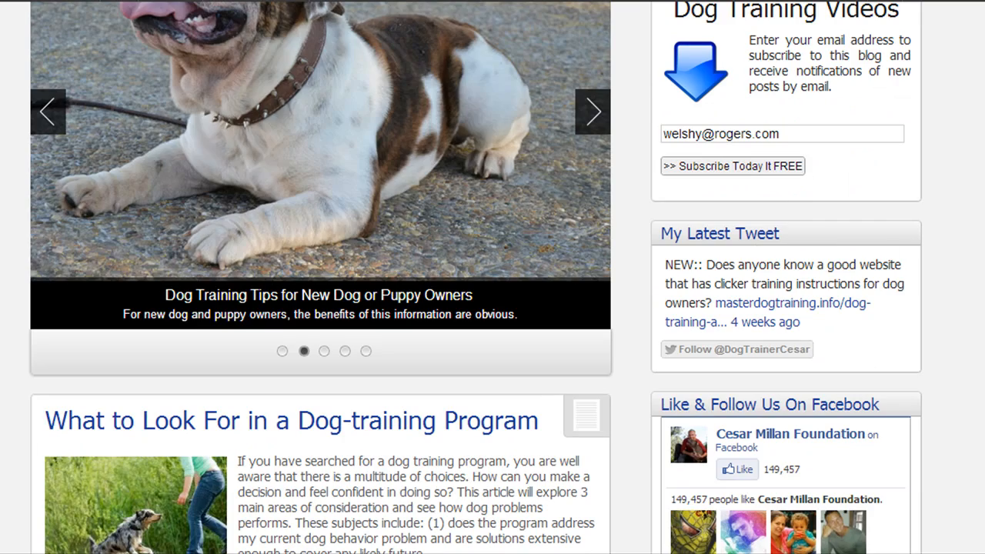
{"action": "scroll", "coordinate": [477, 277], "scroll_direction": "down", "scroll_amount": 2}
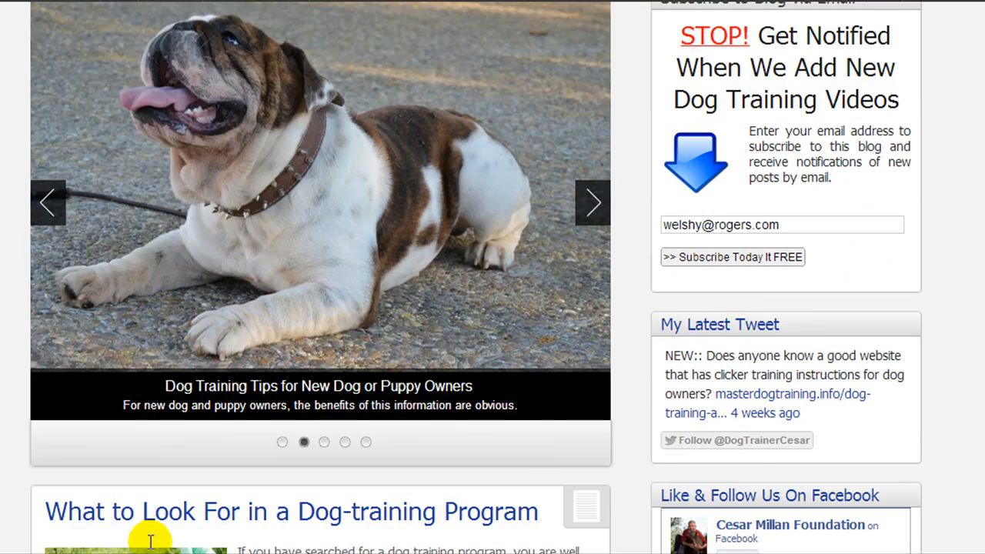
{"action": "scroll", "coordinate": [151, 541], "scroll_direction": "down", "scroll_amount": 3}
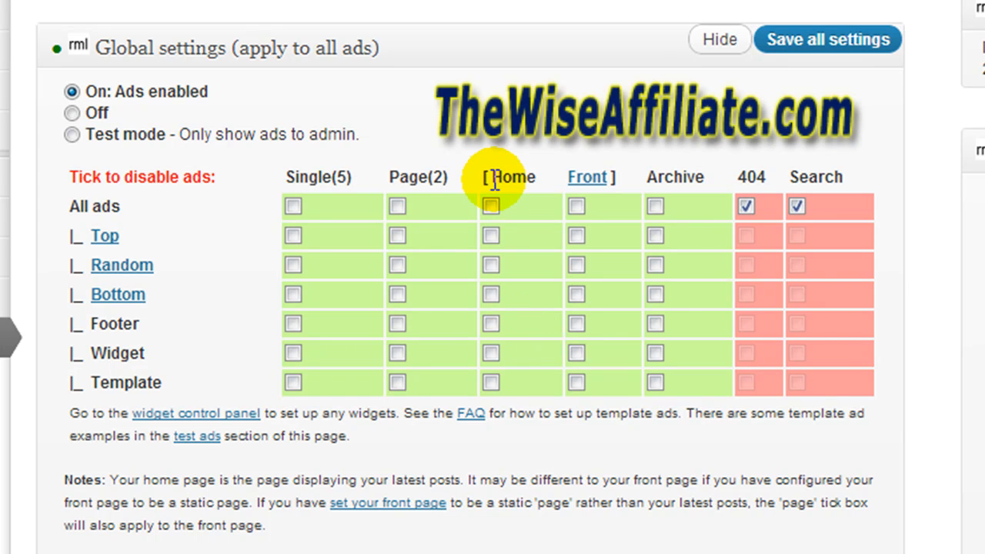
- Disable the top, random, bottom, footer and template ads on the home page, keep widget ads enabled, and save all settings
{"action": "left_click", "coordinate": [490, 206]}
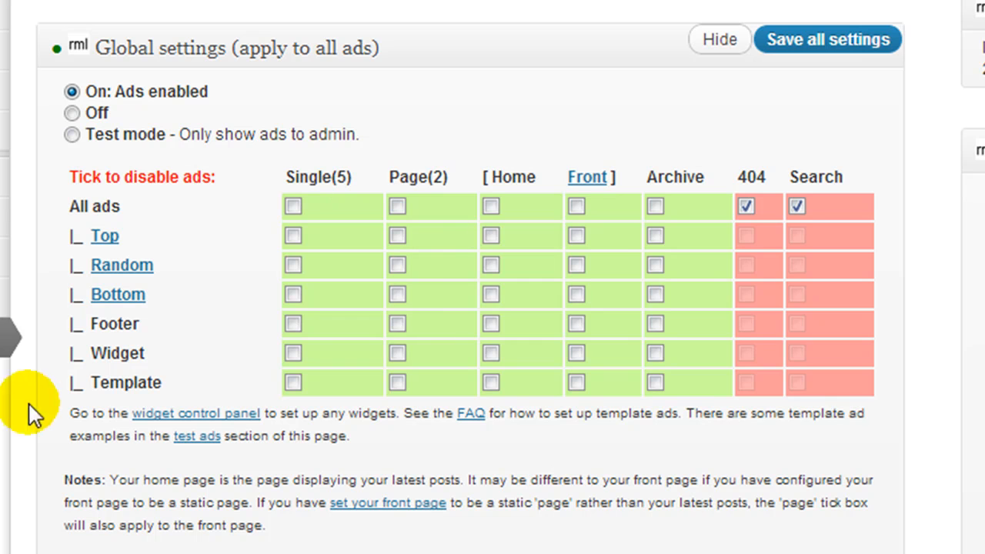
{"action": "left_click", "coordinate": [487, 233]}
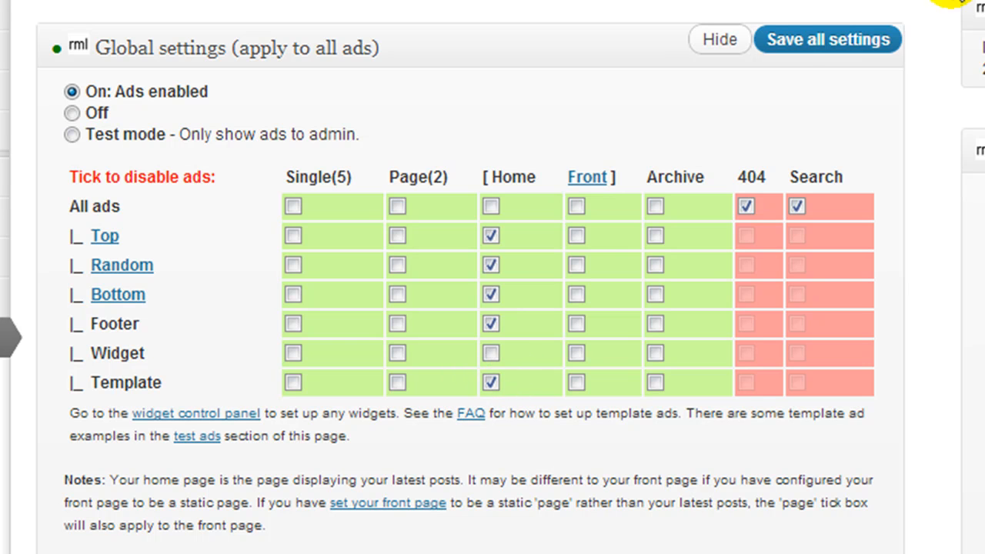
{"action": "left_click", "coordinate": [816, 40]}
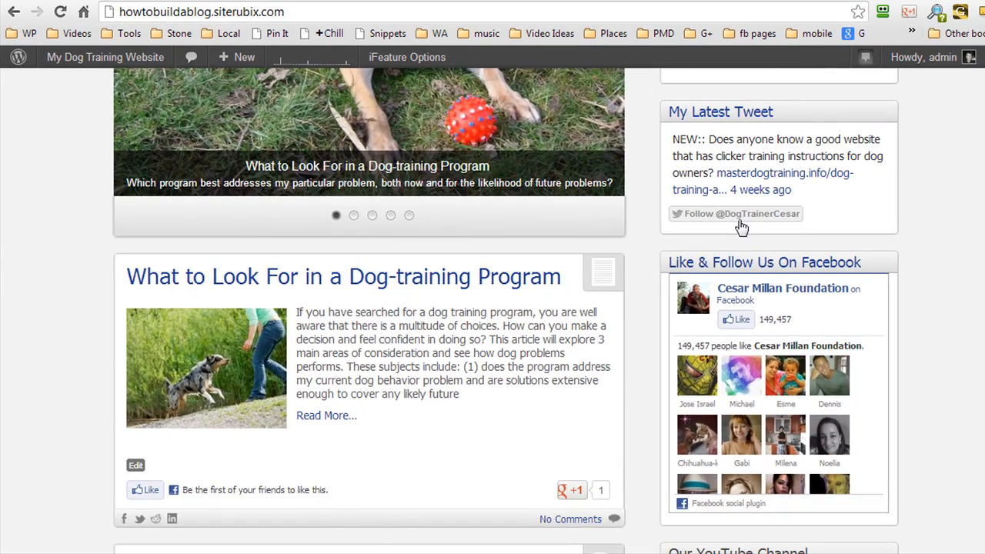
- Look over the blog's home page and its sidebar for a place where a widget ad can go
{"action": "scroll", "coordinate": [734, 212], "scroll_direction": "up", "scroll_amount": 2}
{"action": "scroll", "coordinate": [719, 204], "scroll_direction": "down", "scroll_amount": 2}
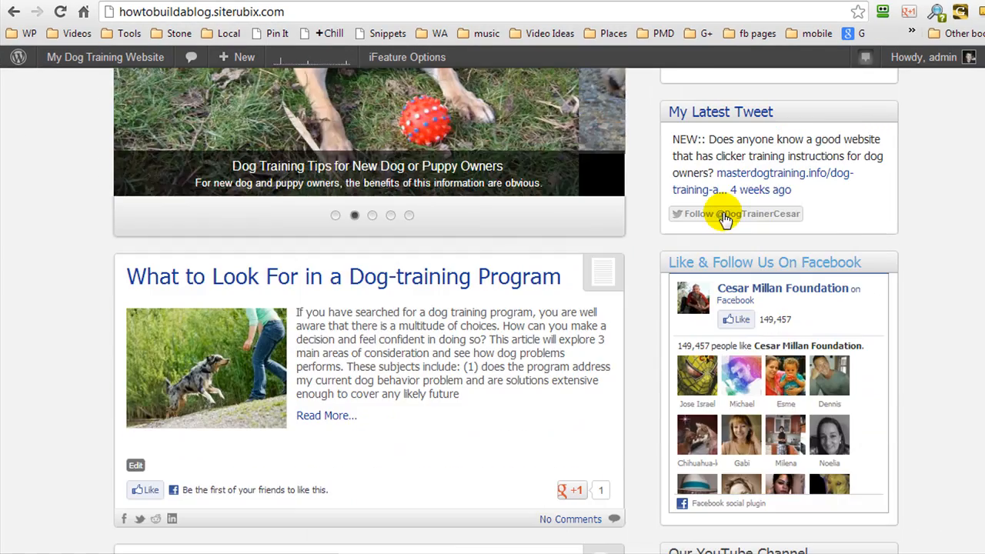
{"action": "scroll", "coordinate": [788, 263], "scroll_direction": "up", "scroll_amount": 5}
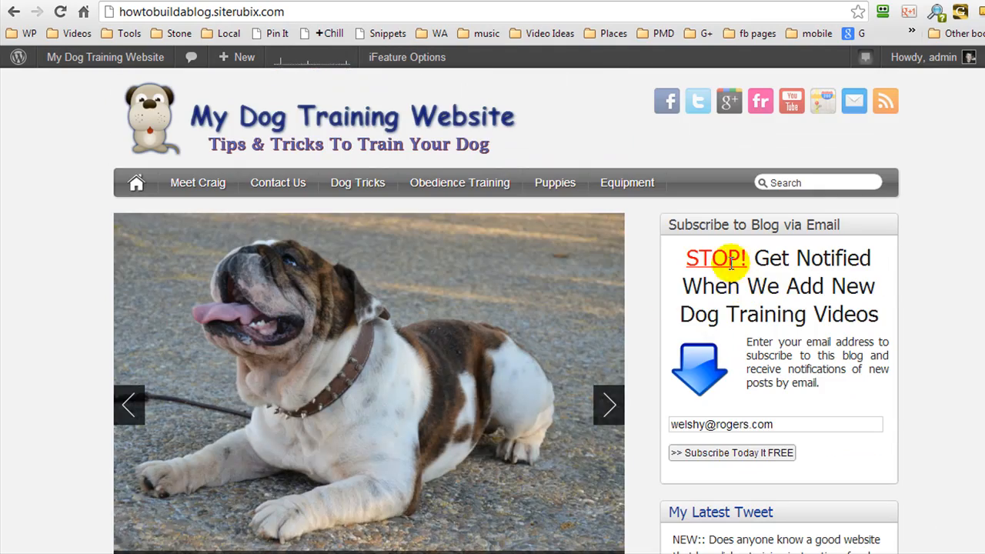
{"action": "scroll", "coordinate": [754, 413], "scroll_direction": "down", "scroll_amount": 2}
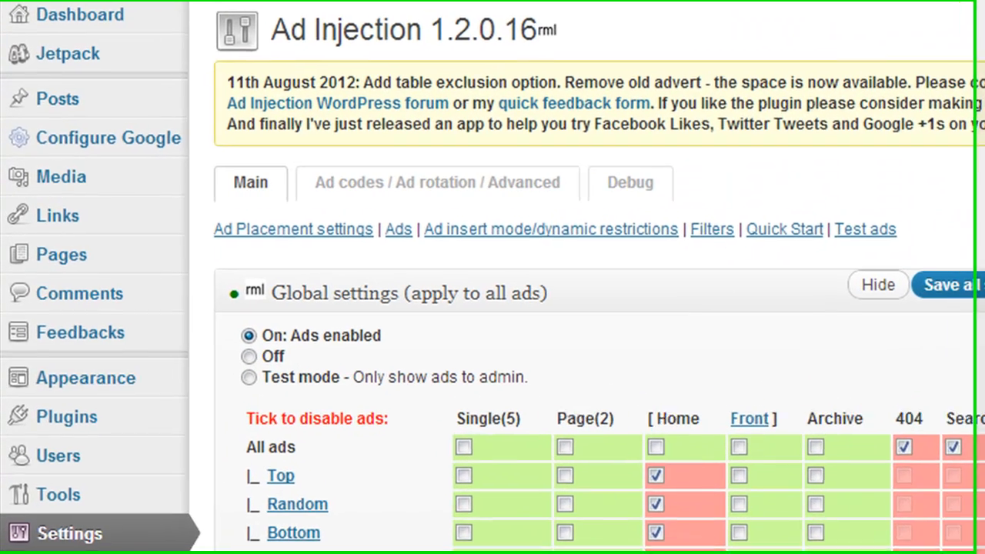
- Add an Ad Injection widget to the sidebar between the Blog Subscriptions and Twitter widgets
{"action": "mouse_move", "coordinate": [87, 377]}
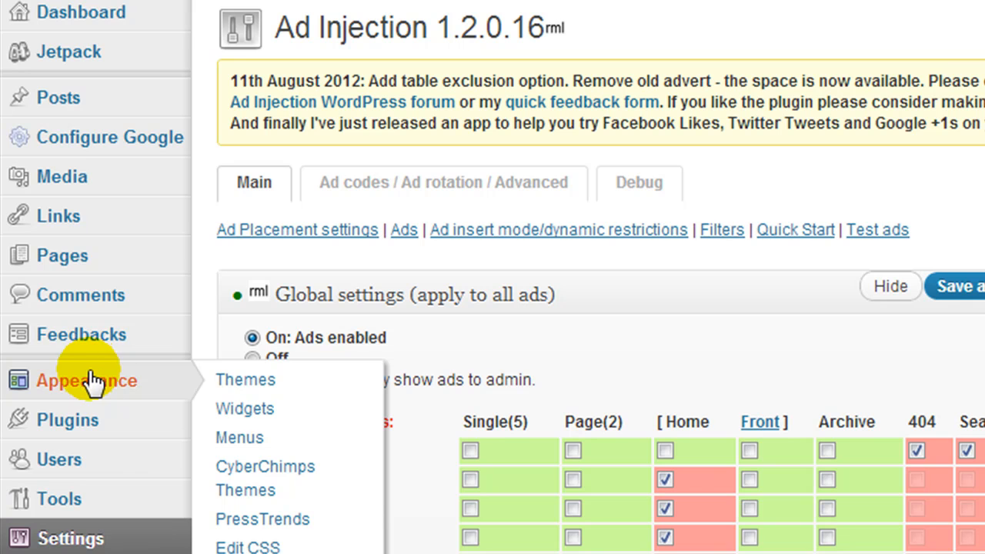
{"action": "left_click", "coordinate": [247, 407]}
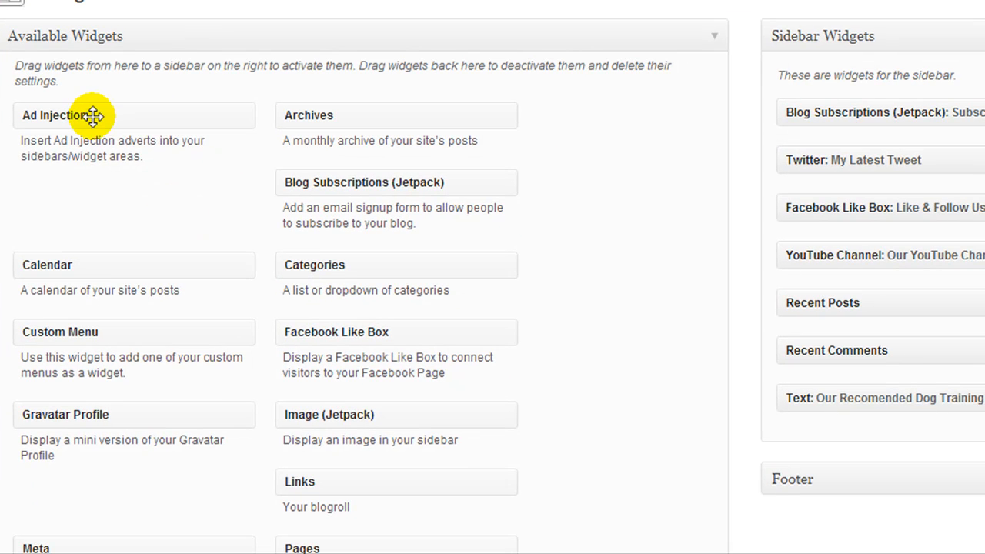
{"action": "left_click_drag", "start_coordinate": [358, 197], "coordinate": [323, 253]}
{"action": "left_click_drag", "start_coordinate": [70, 156], "coordinate": [852, 163]}
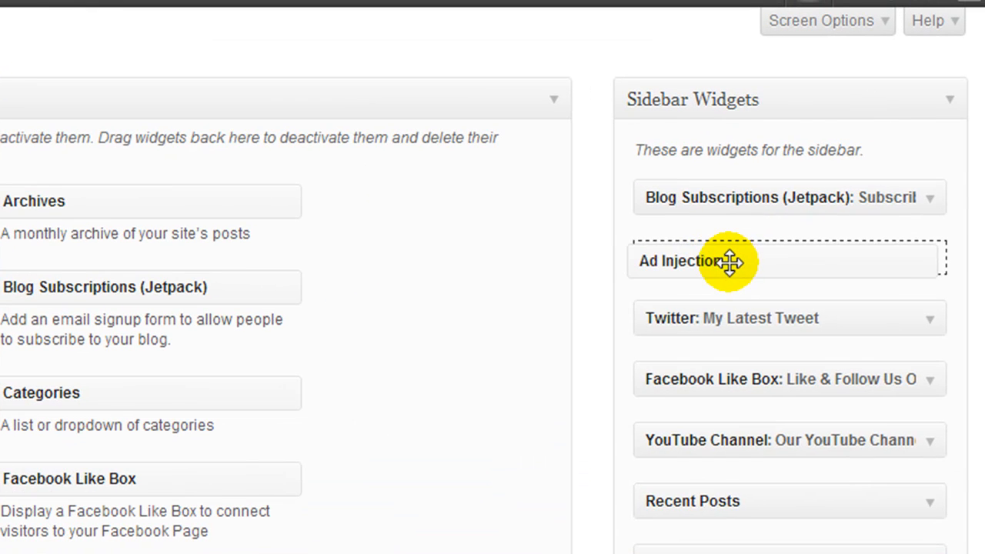
{"action": "left_click_drag", "start_coordinate": [730, 263], "coordinate": [729, 263]}
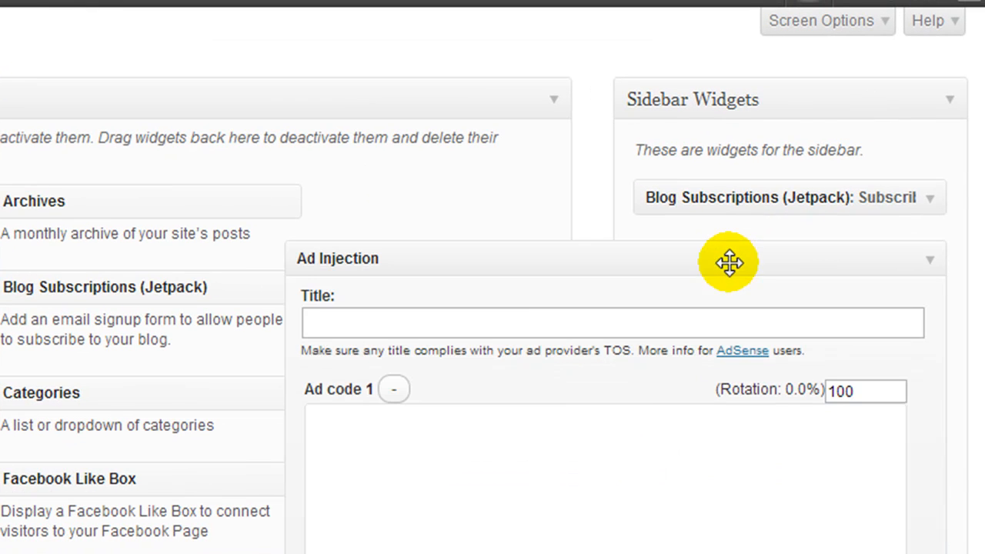
- Switch to Notepad++ and copy the complete Dog Square (250 x 250) ad script listed under "widget"
{"action": "key", "text": "alt+Tab"}
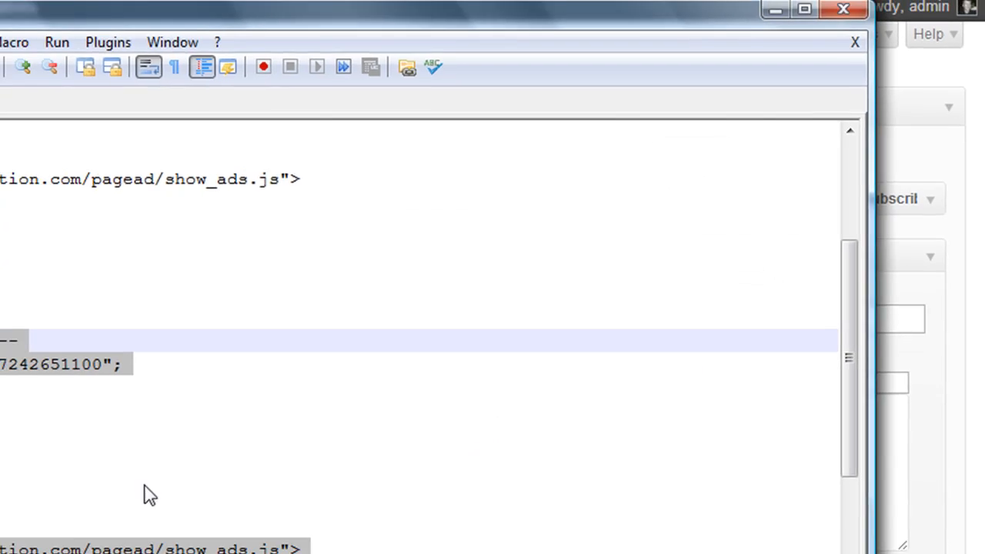
{"action": "scroll", "coordinate": [115, 346], "scroll_direction": "down", "scroll_amount": 2}
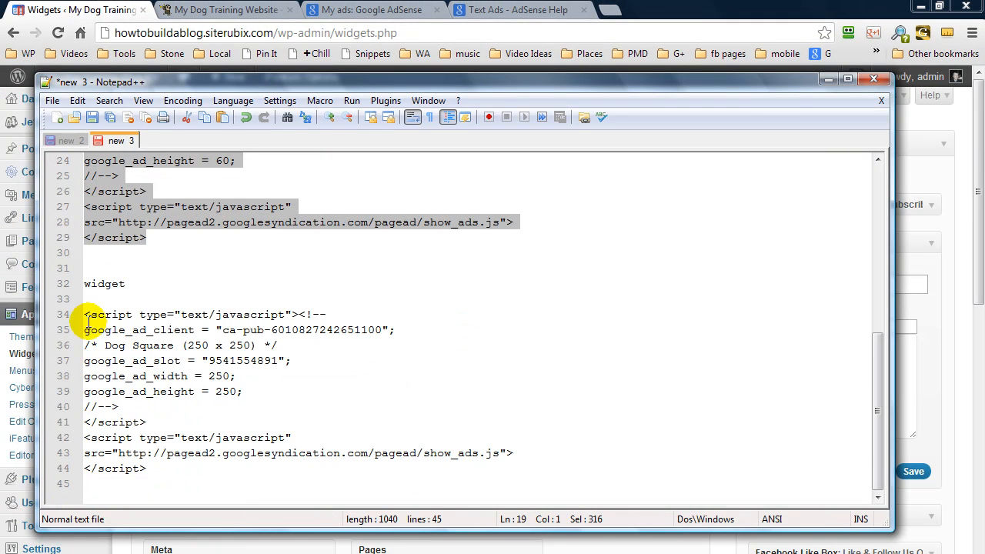
{"action": "left_click_drag", "start_coordinate": [85, 314], "coordinate": [139, 472]}
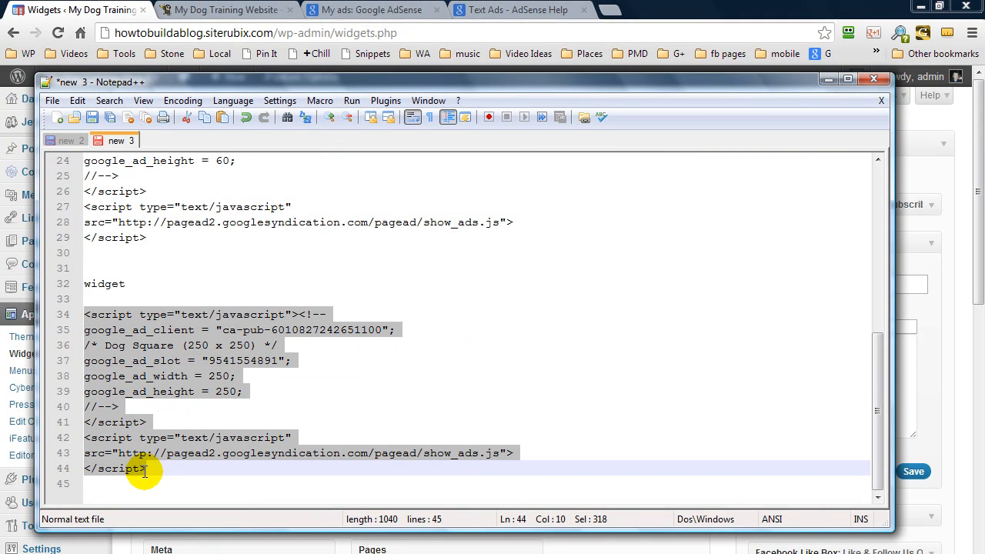
{"action": "right_click", "coordinate": [158, 330]}
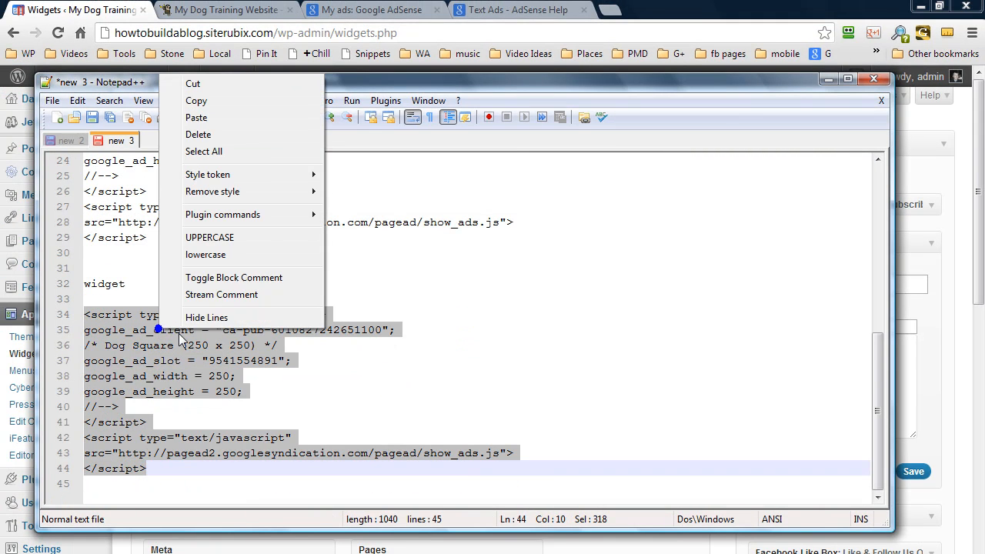
{"action": "left_click", "coordinate": [233, 100]}
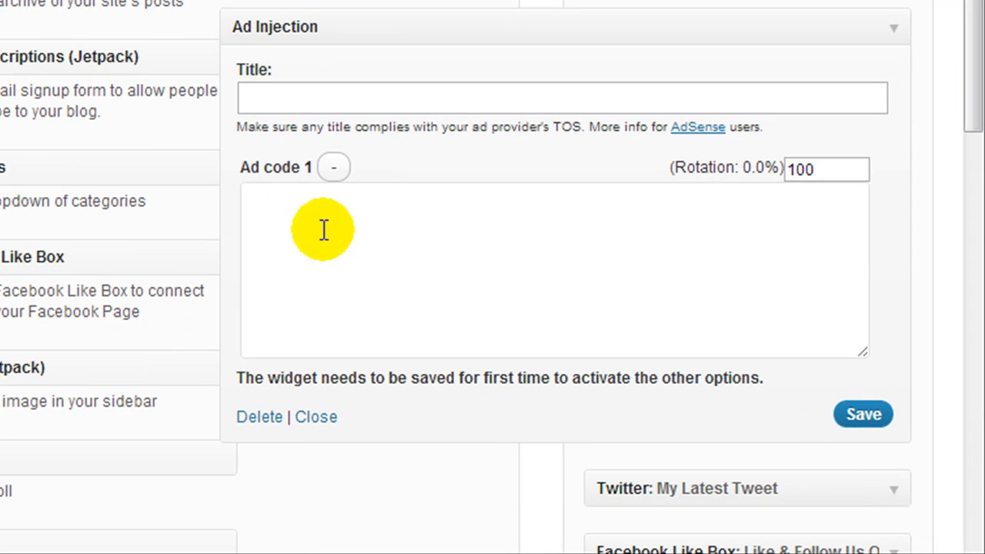
- Paste the Dog Square (250 x 250) script into the Ad Injection widget's Ad code 1, save the widget, and check the blog's sidebar
{"action": "left_click", "coordinate": [387, 251]}
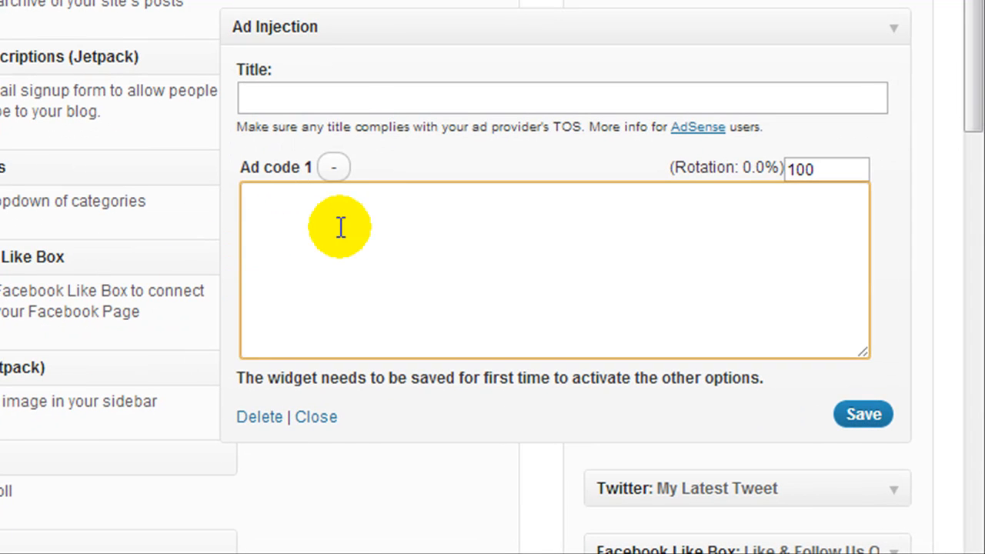
{"action": "key", "text": "ctrl+v"}
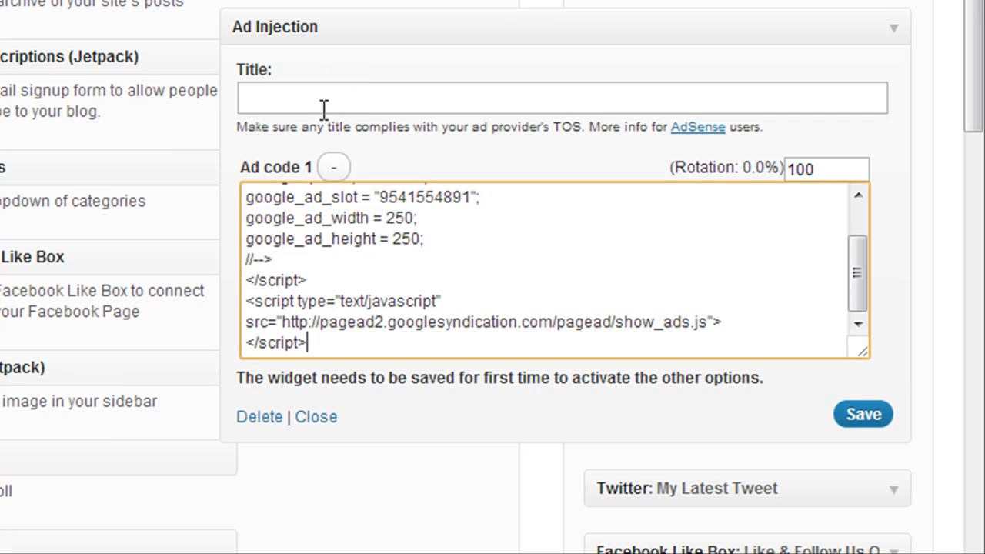
{"action": "left_click", "coordinate": [846, 423]}
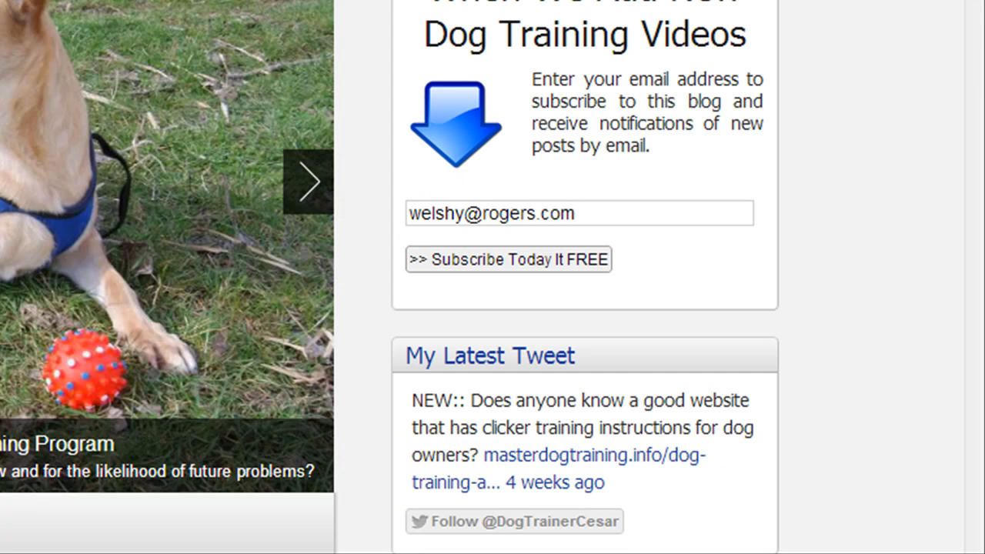
{"action": "scroll", "coordinate": [561, 169], "scroll_direction": "down", "scroll_amount": 5}
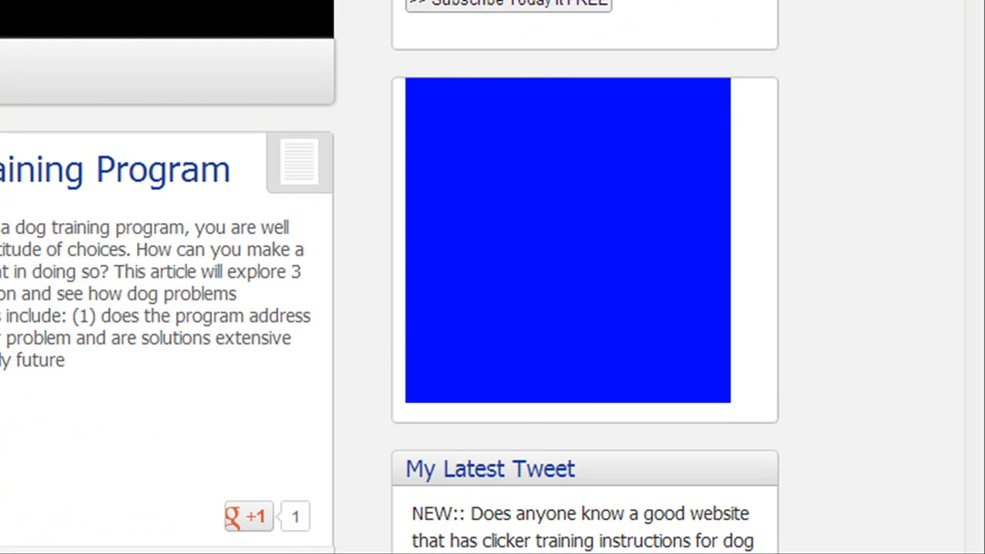
{"action": "scroll", "coordinate": [561, 169], "scroll_direction": "up", "scroll_amount": 2}
{"action": "left_click", "coordinate": [652, 283]}
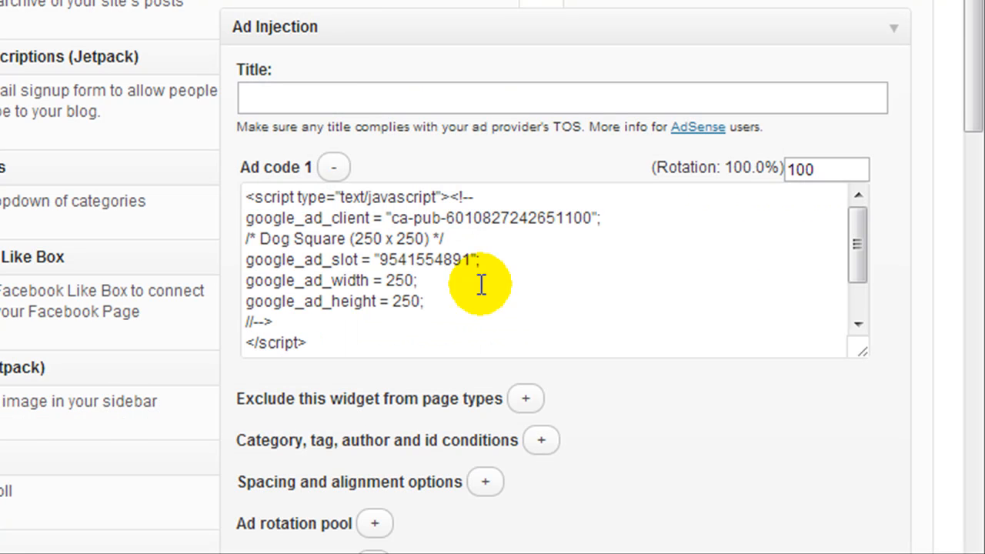
- Set the Ad Injection widget's alignment to center and its top padding to 5 px, and save the widget
{"action": "scroll", "coordinate": [479, 281], "scroll_direction": "down", "scroll_amount": 3}
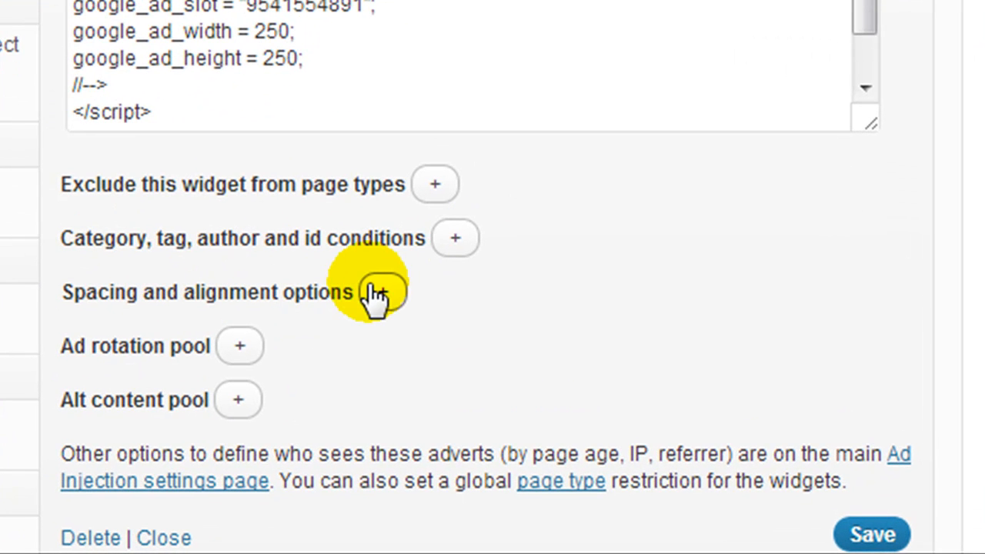
{"action": "left_click", "coordinate": [379, 293]}
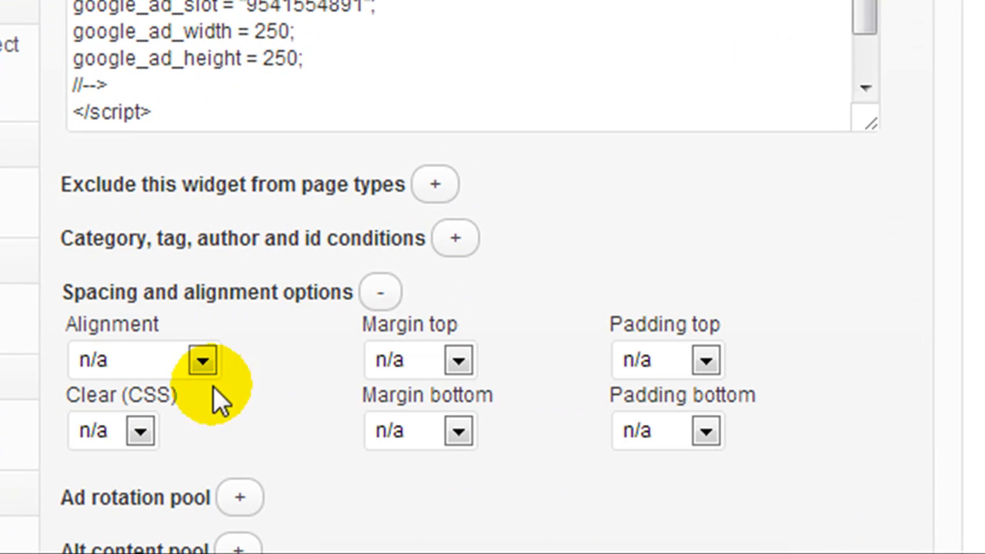
{"action": "left_click", "coordinate": [202, 362]}
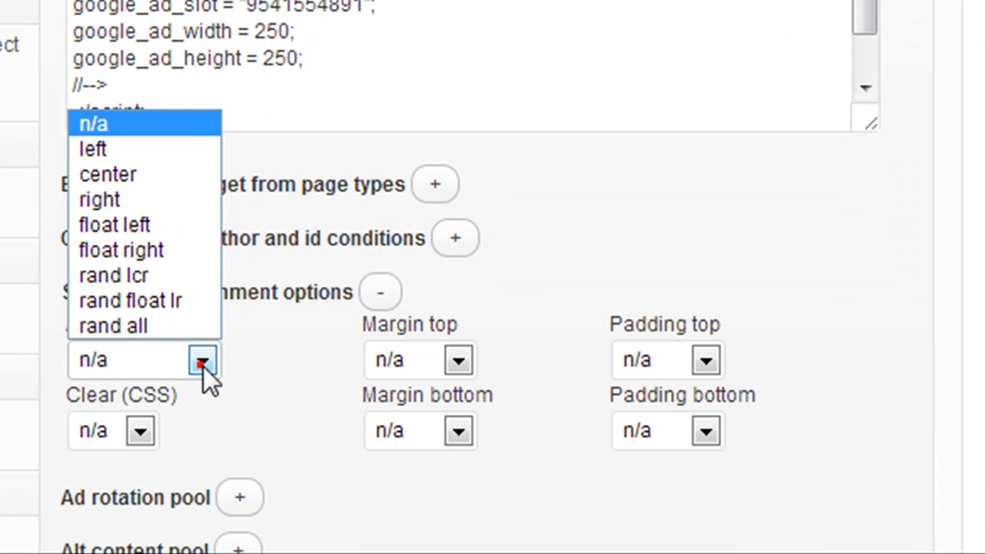
{"action": "left_click", "coordinate": [163, 171]}
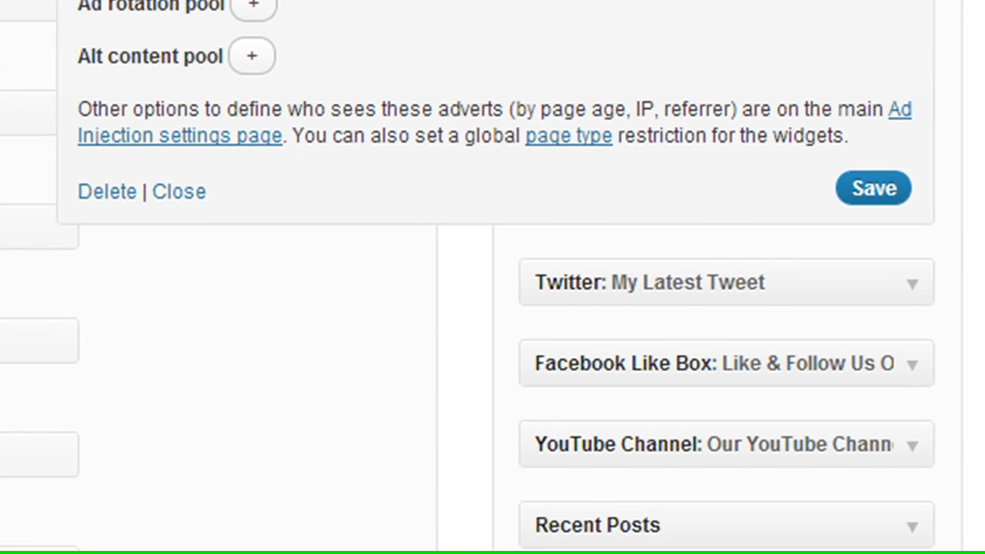
{"action": "left_click", "coordinate": [841, 234]}
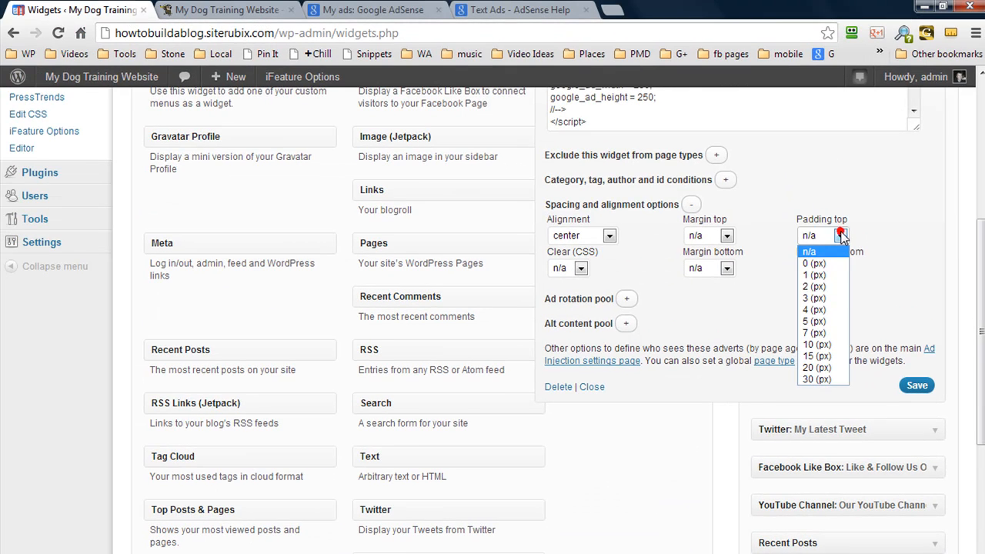
{"action": "left_click", "coordinate": [830, 321]}
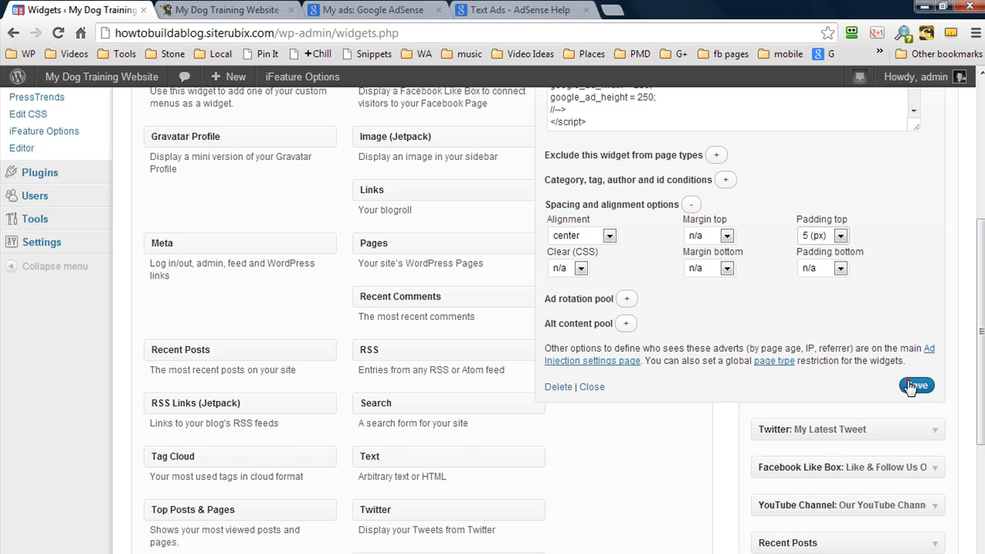
{"action": "left_click", "coordinate": [911, 387]}
- Check the sidebar ad on the blog's home page and examine the ads throughout the post "What to Look For in a Dog-training Program"
{"action": "key", "text": "ctrl+Tab"}
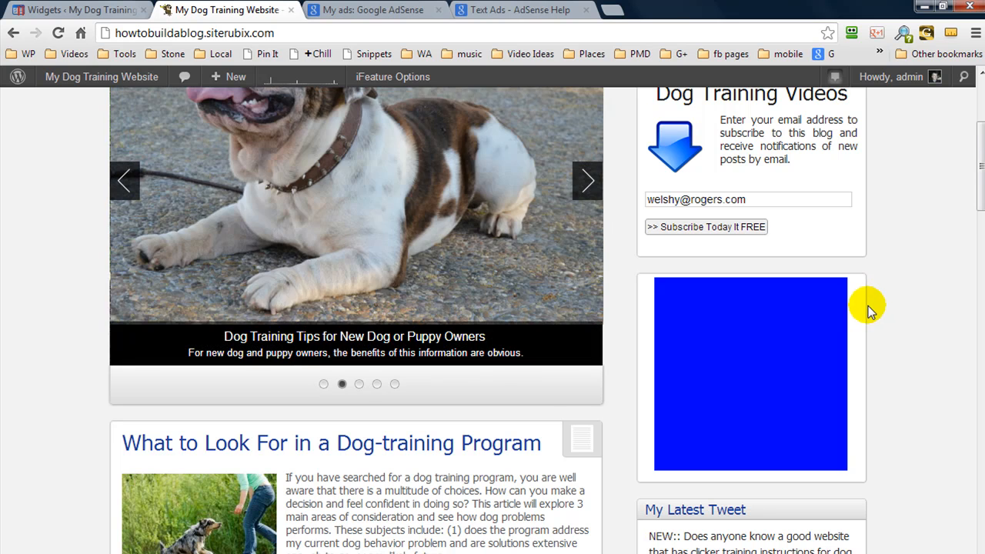
{"action": "key", "text": "F5"}
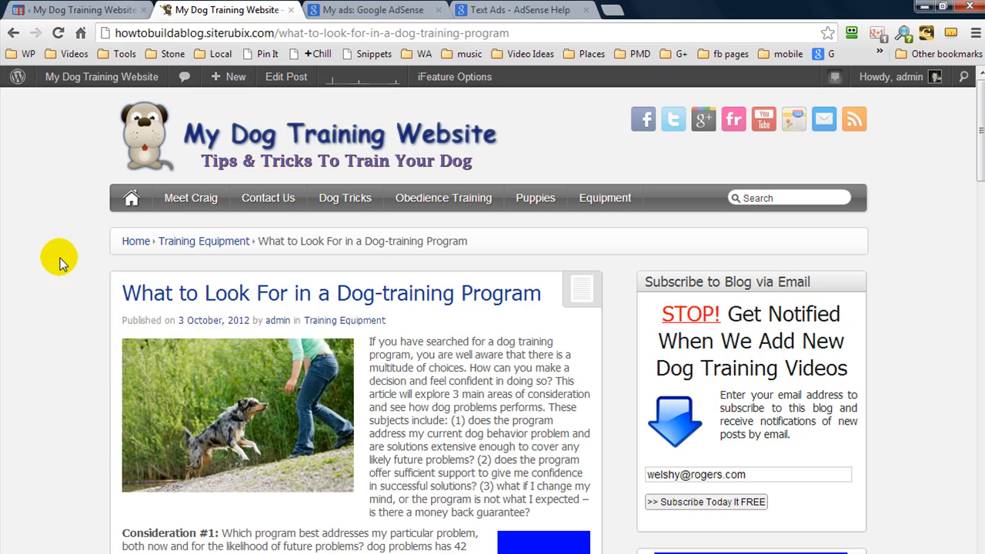
{"action": "scroll", "coordinate": [52, 258], "scroll_direction": "down", "scroll_amount": 3}
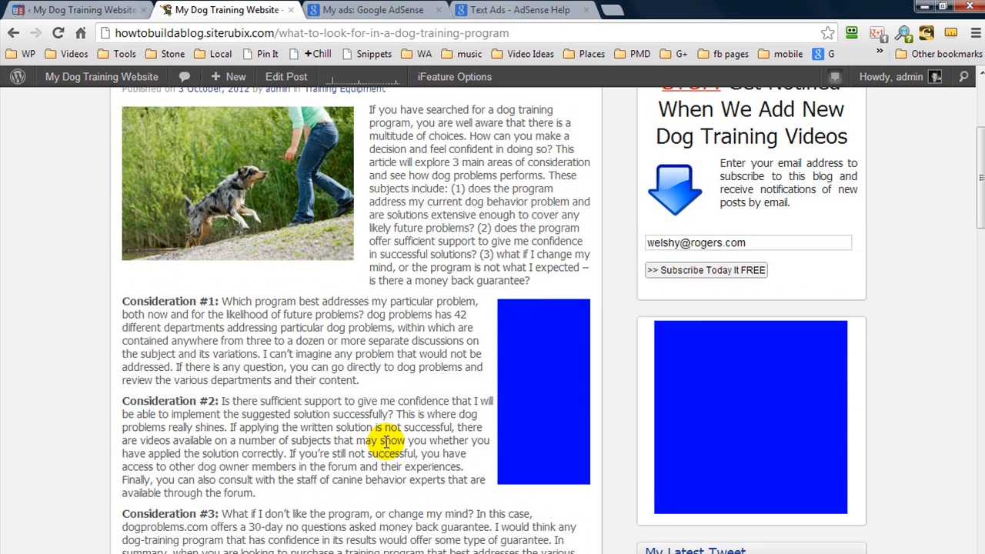
{"action": "scroll", "coordinate": [387, 441], "scroll_direction": "up", "scroll_amount": 1}
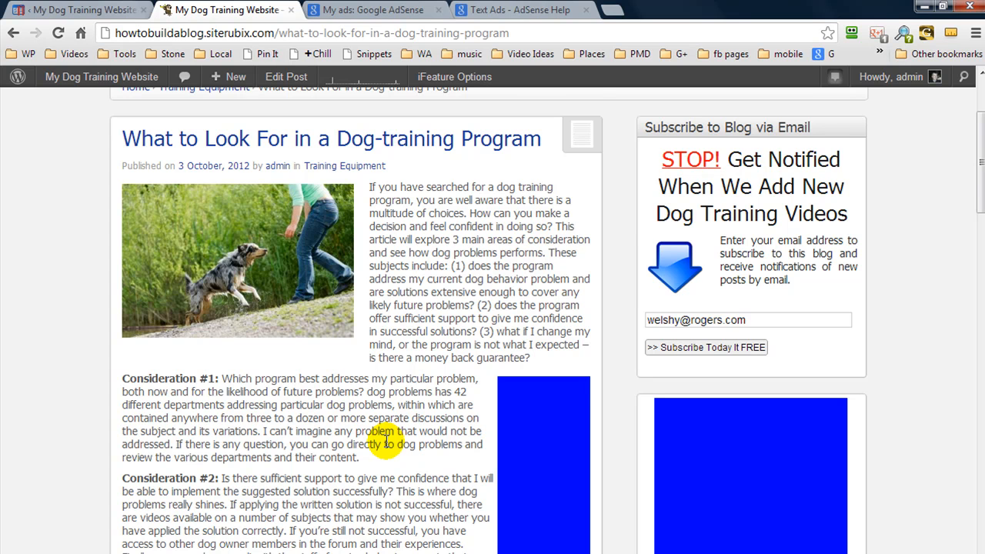
{"action": "scroll", "coordinate": [899, 206], "scroll_direction": "down", "scroll_amount": 10}
{"action": "scroll", "coordinate": [913, 282], "scroll_direction": "down", "scroll_amount": 6}
{"action": "scroll", "coordinate": [913, 302], "scroll_direction": "down", "scroll_amount": 3}
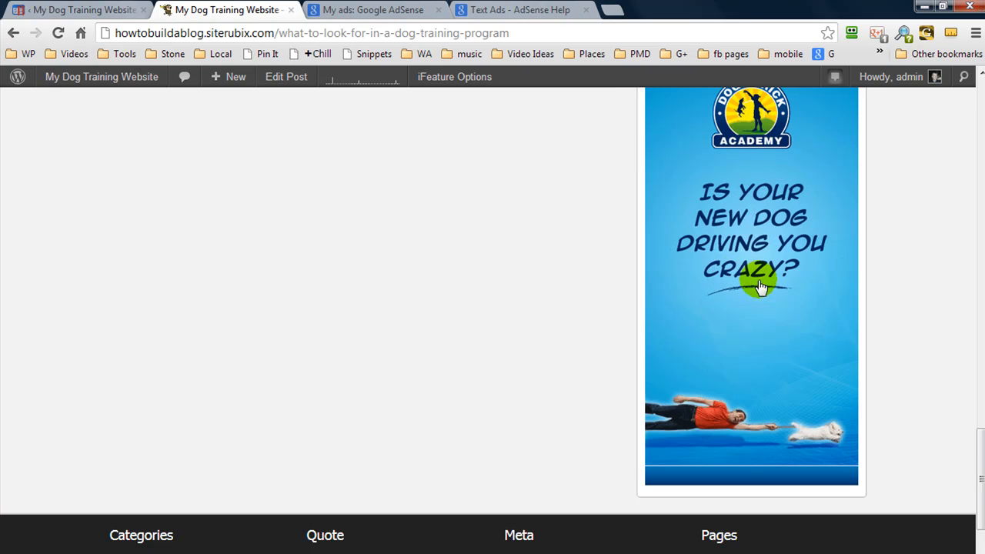
{"action": "scroll", "coordinate": [759, 285], "scroll_direction": "up", "scroll_amount": 1}
{"action": "scroll", "coordinate": [417, 343], "scroll_direction": "up", "scroll_amount": 5}
{"action": "scroll", "coordinate": [417, 343], "scroll_direction": "up", "scroll_amount": 10}
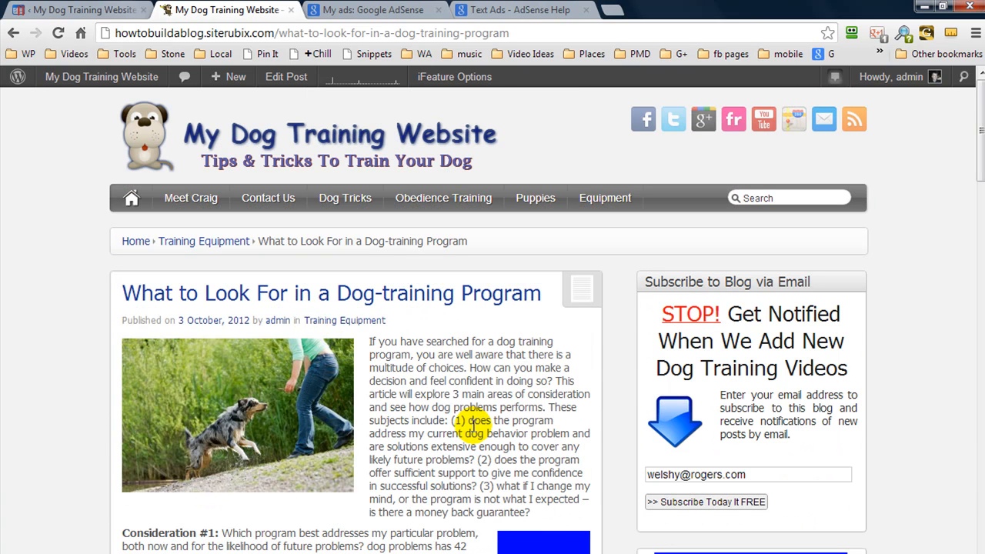
- Open Ad Injection's ad codes and rotation settings and look over the ad code and alternate content fields for Top adverts
{"action": "left_click", "coordinate": [86, 9]}
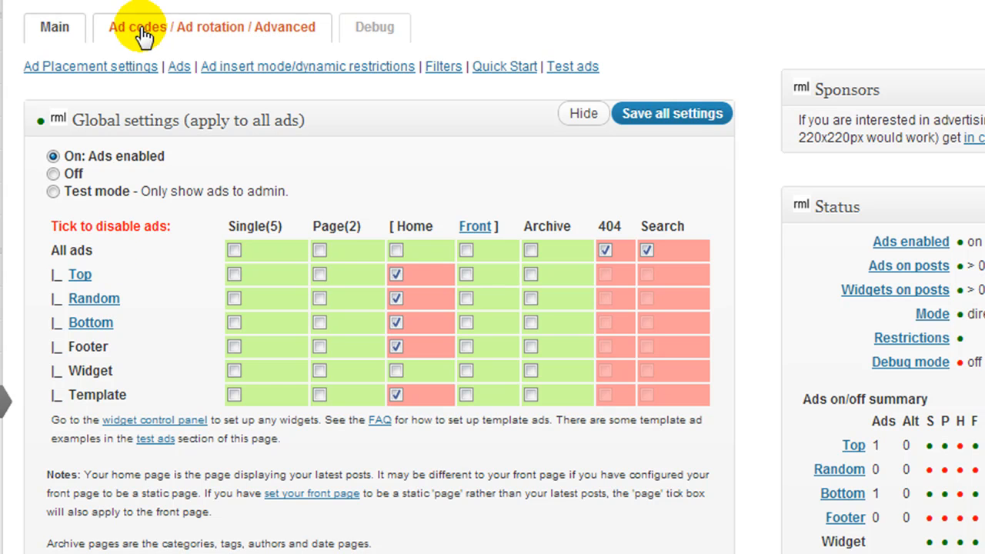
{"action": "left_click", "coordinate": [140, 30]}
{"action": "scroll", "coordinate": [312, 259], "scroll_direction": "down", "scroll_amount": 3}
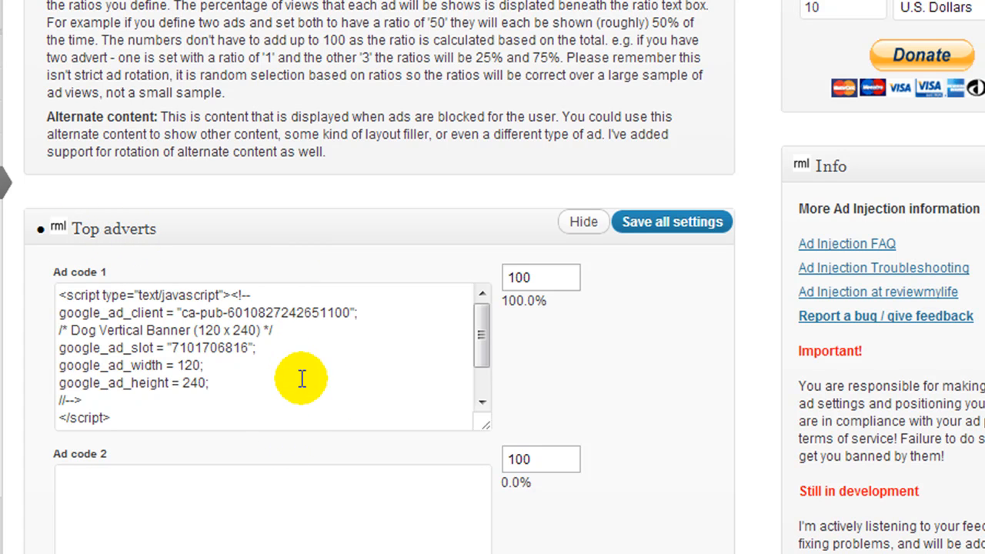
{"action": "scroll", "coordinate": [298, 377], "scroll_direction": "down", "scroll_amount": 5}
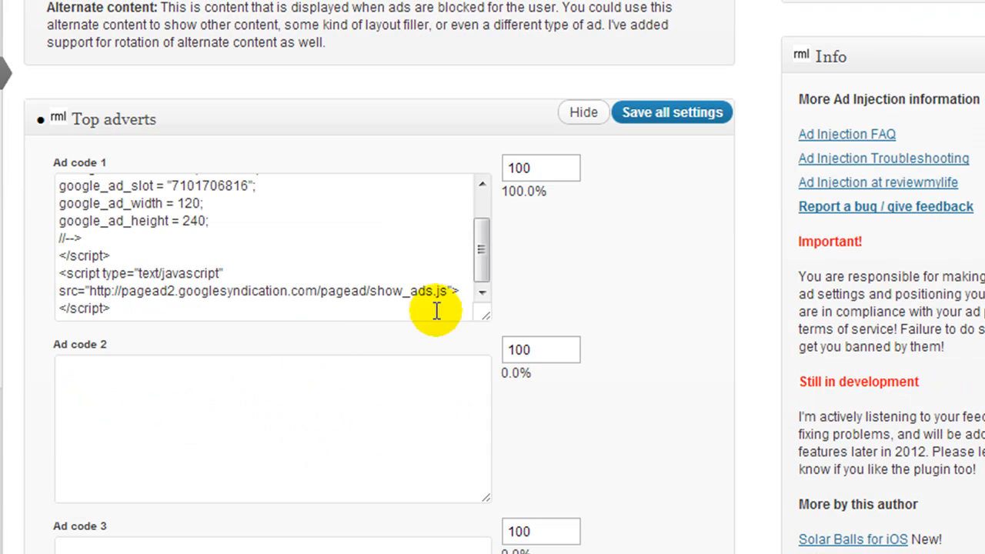
{"action": "left_click", "coordinate": [752, 204]}
{"action": "scroll", "coordinate": [751, 203], "scroll_direction": "down", "scroll_amount": 3}
{"action": "scroll", "coordinate": [727, 201], "scroll_direction": "down", "scroll_amount": 10}
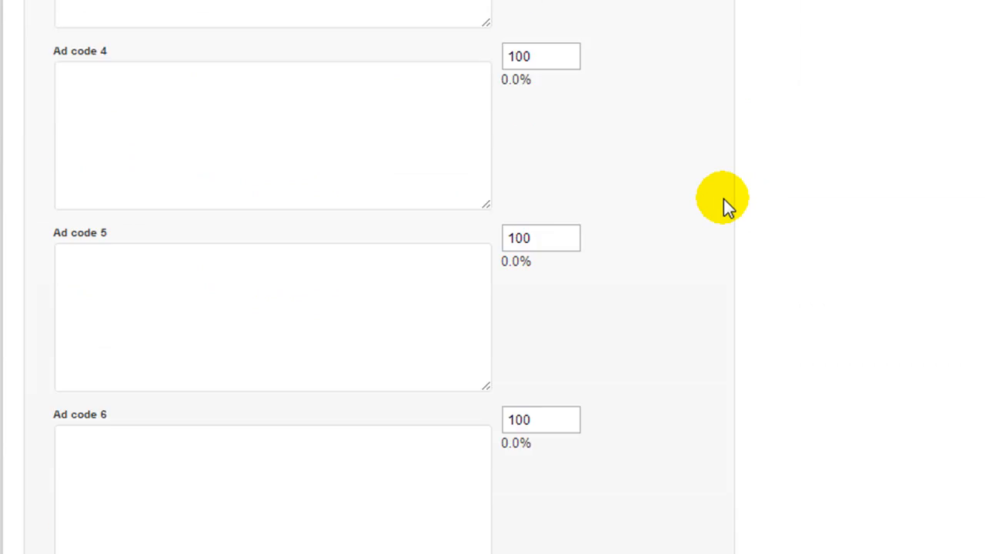
{"action": "scroll", "coordinate": [723, 198], "scroll_direction": "down", "scroll_amount": 3}
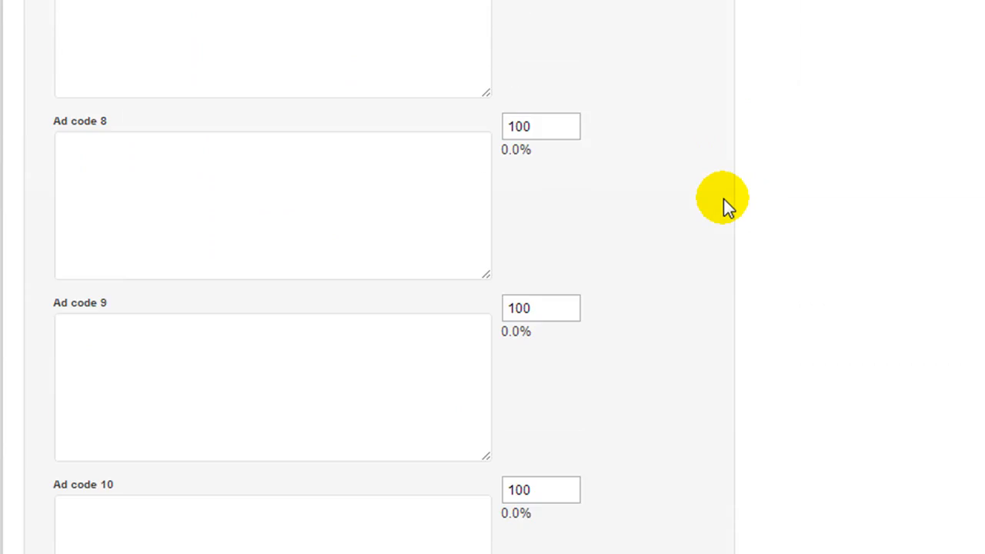
{"action": "scroll", "coordinate": [723, 199], "scroll_direction": "down", "scroll_amount": 3}
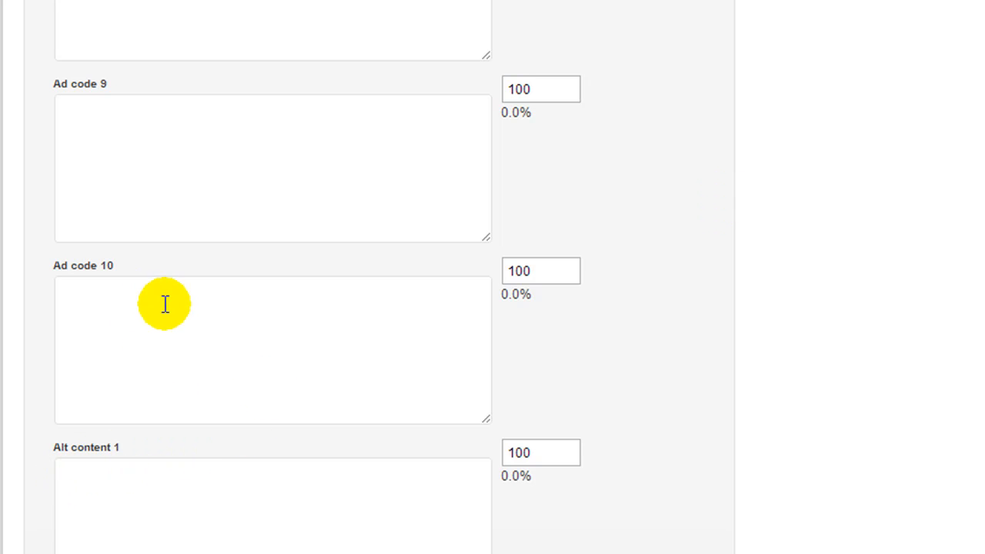
{"action": "scroll", "coordinate": [171, 349], "scroll_direction": "up", "scroll_amount": 20}
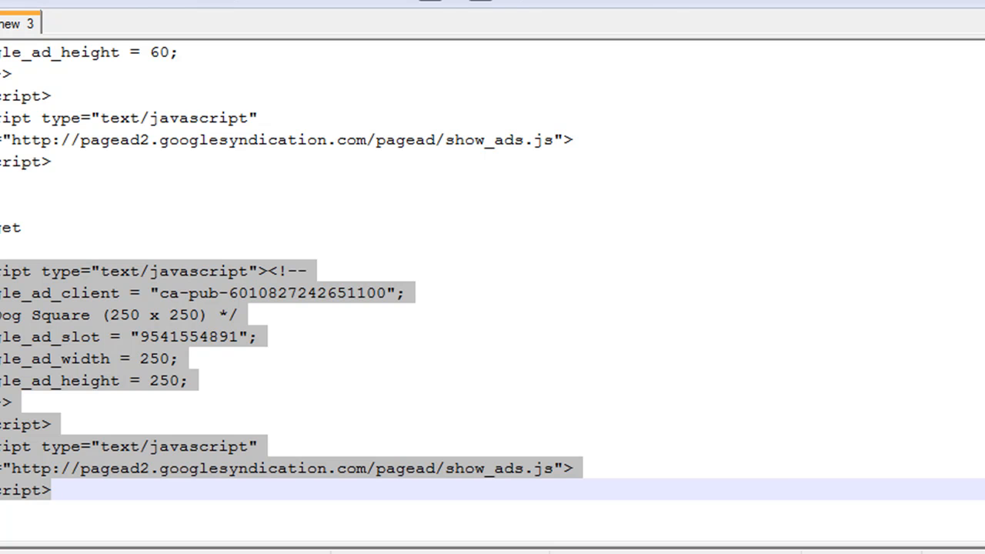
- Copy the 300 x 250 Dog Trick Academy banner code from Notepad++ into Ad code 2 of Top adverts, and save all settings
{"action": "key", "text": "ctrl+Tab"}
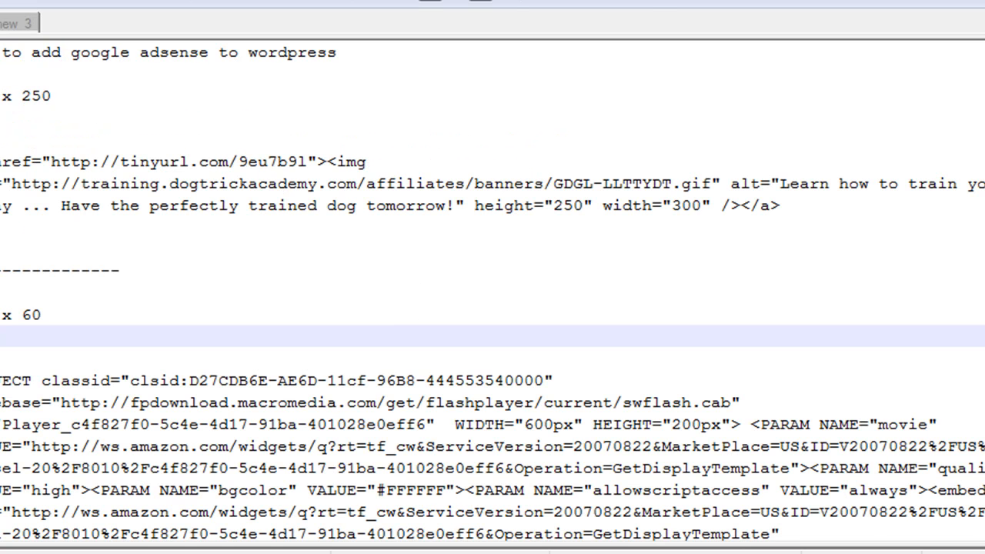
{"action": "left_click", "coordinate": [788, 204]}
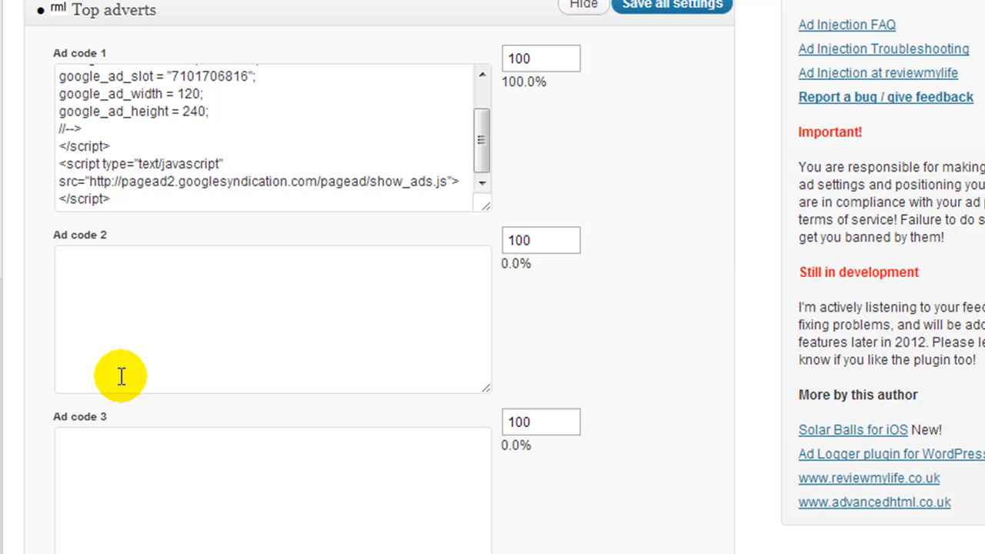
{"action": "left_click", "coordinate": [167, 304]}
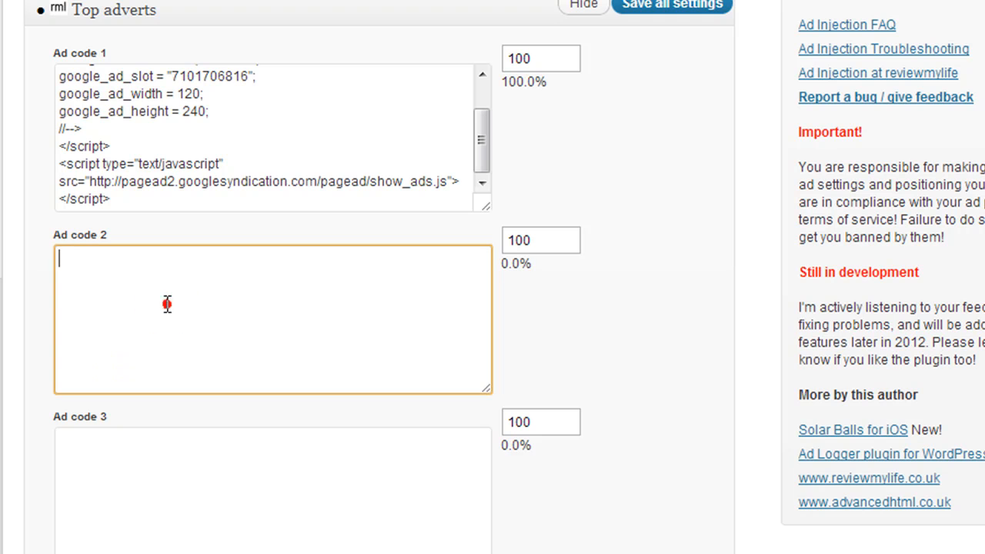
{"action": "type", "text": "<a href=\"http://tinyurl.com/9eu7b9l\"><img src=\"http://training.dogtrickacademy.com/affiliates/banners/GDGL-LLTTYDT.gif\" alt=\"Learn how to train your dog today ... Have the perfectly trained dog tomorrow!\" height=\"250\" width=\"300\" /></a>"}
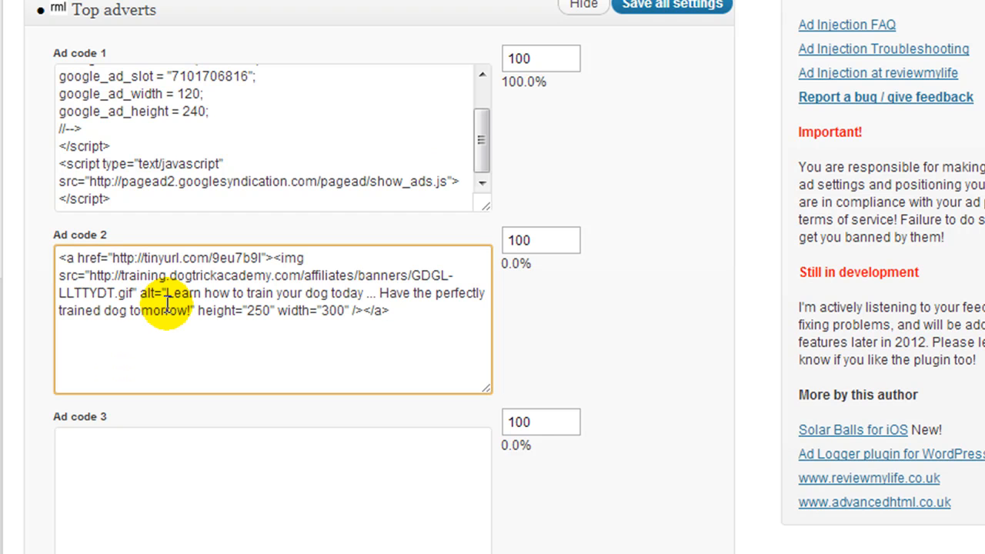
{"action": "left_click", "coordinate": [661, 8]}
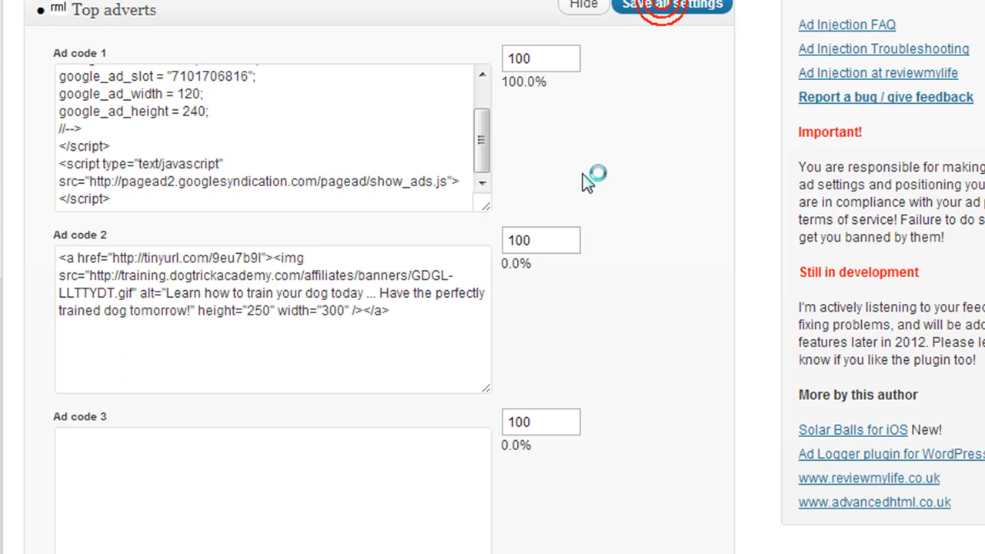
{"action": "scroll", "coordinate": [508, 346], "scroll_direction": "down", "scroll_amount": 5}
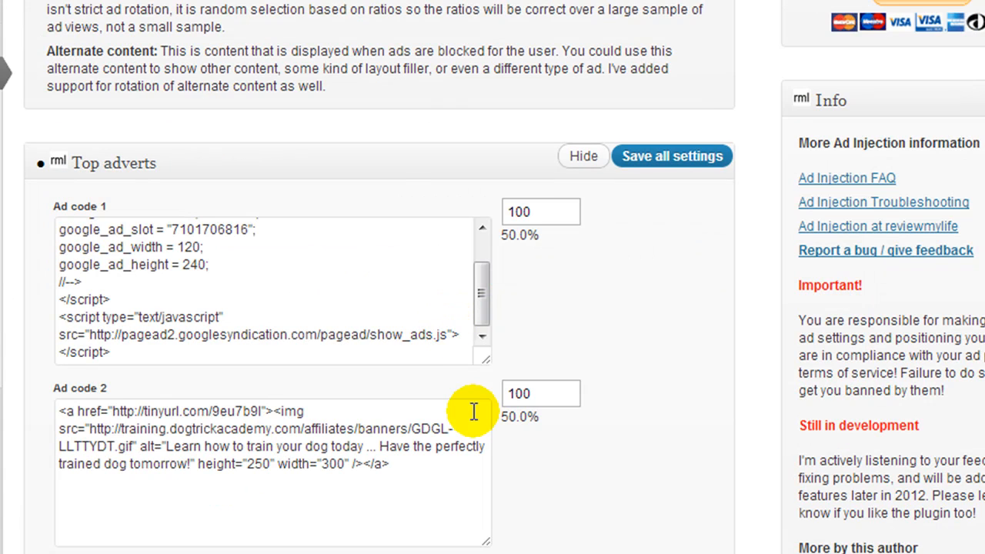
{"action": "scroll", "coordinate": [143, 475], "scroll_direction": "down", "scroll_amount": 2}
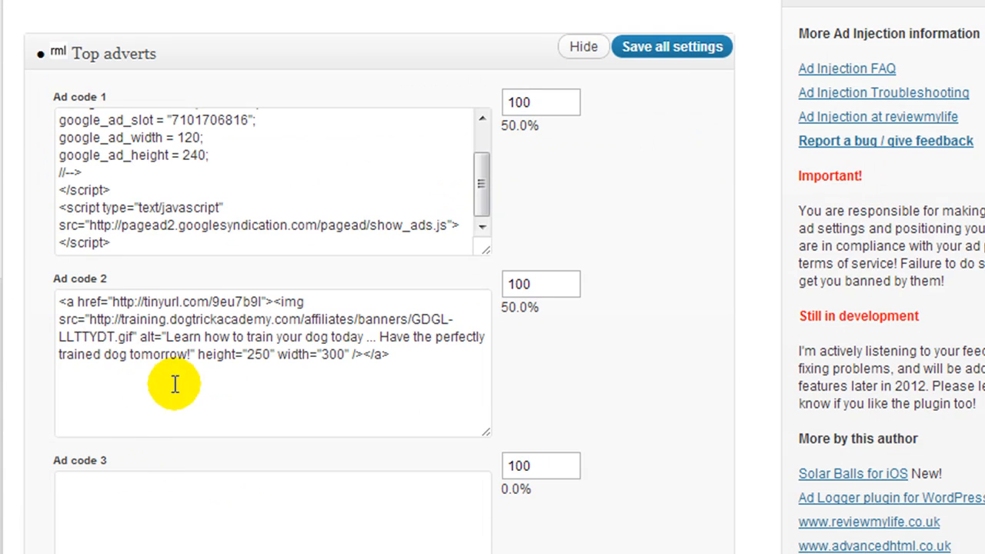
- Copy the Amazon widget code from Notepad++ into Ad code 2 of Bottom adverts, and save all settings
{"action": "scroll", "coordinate": [99, 336], "scroll_direction": "down", "scroll_amount": 20}
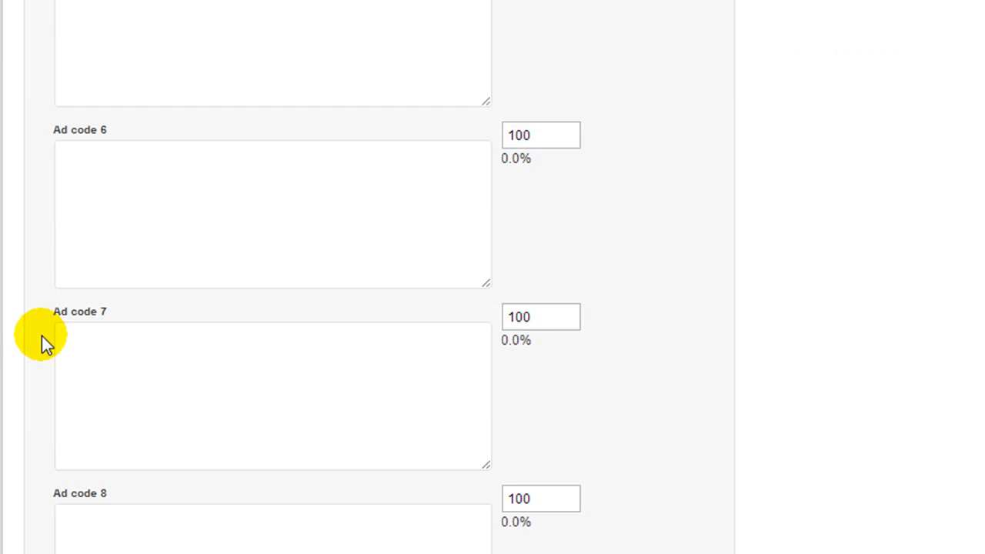
{"action": "scroll", "coordinate": [32, 336], "scroll_direction": "down", "scroll_amount": 5}
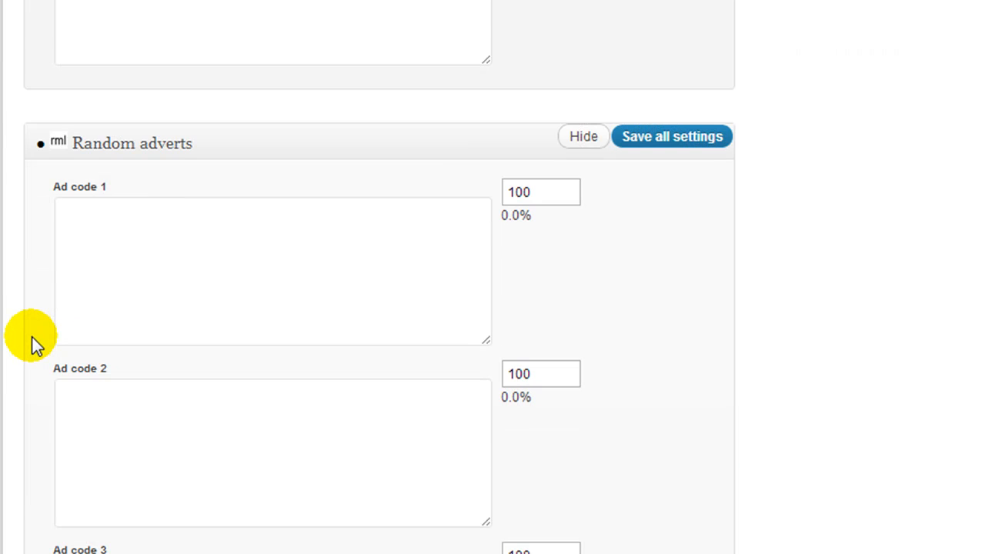
{"action": "scroll", "coordinate": [33, 337], "scroll_direction": "down", "scroll_amount": 12}
{"action": "scroll", "coordinate": [32, 337], "scroll_direction": "down", "scroll_amount": 13}
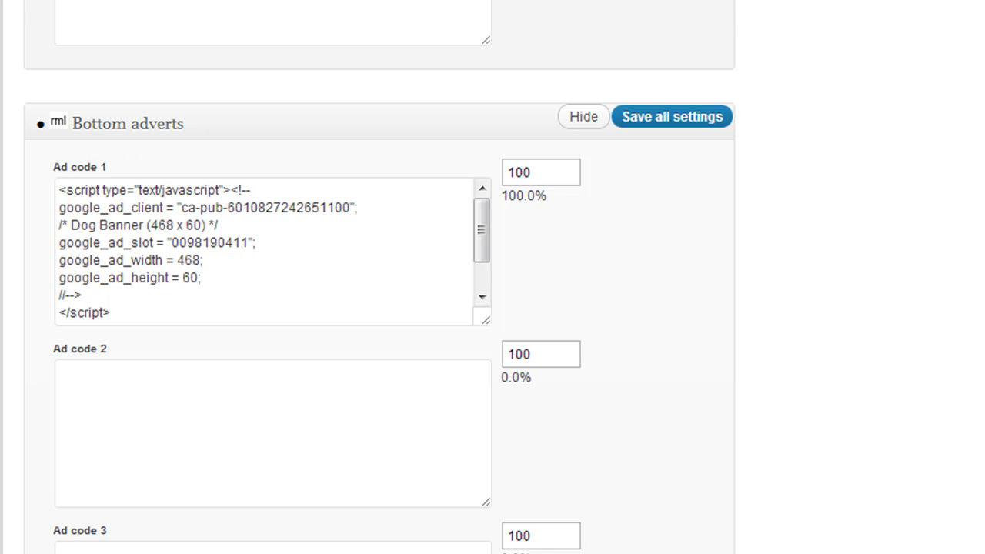
{"action": "left_click", "coordinate": [126, 544]}
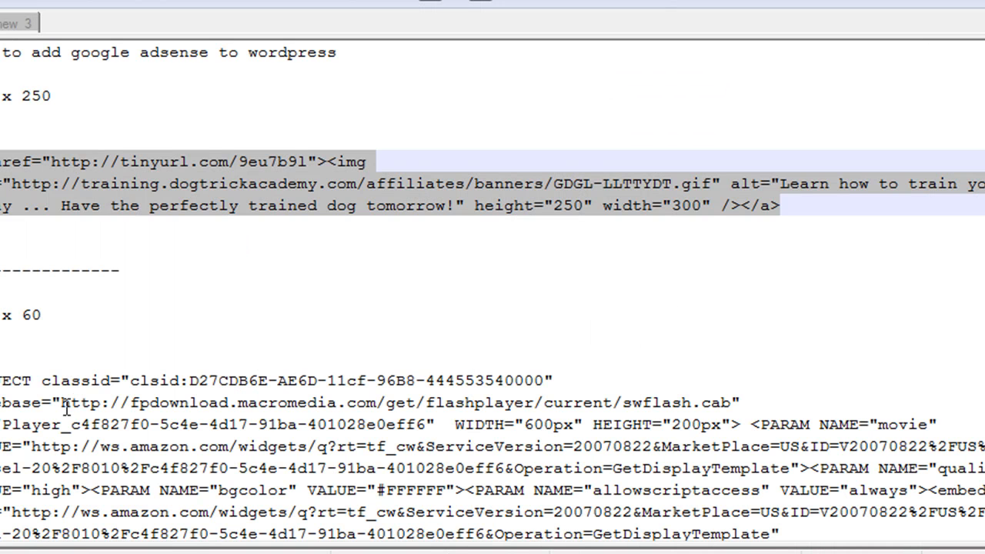
{"action": "scroll", "coordinate": [67, 408], "scroll_direction": "down", "scroll_amount": 3}
{"action": "left_click_drag", "start_coordinate": [984, 447], "coordinate": [4, 182]}
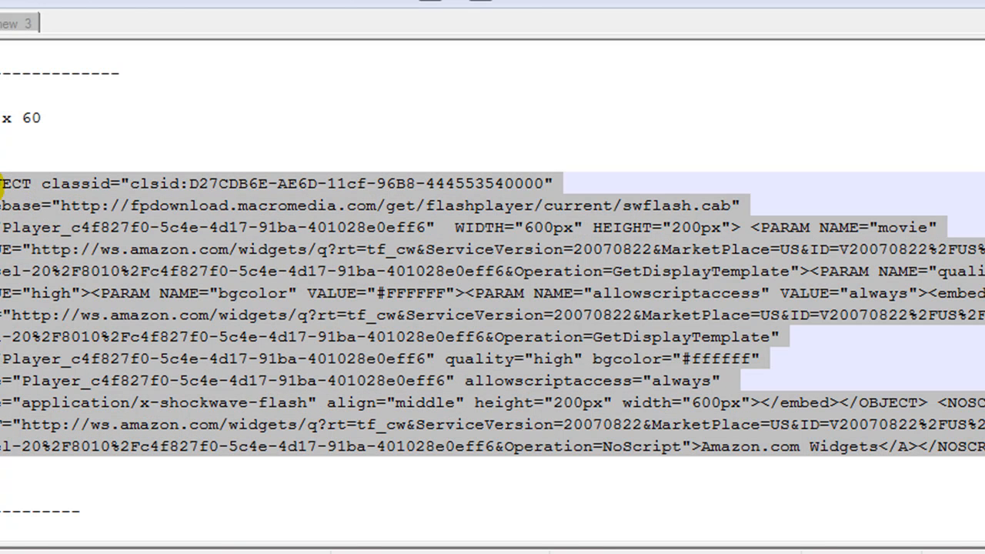
{"action": "right_click", "coordinate": [4, 205]}
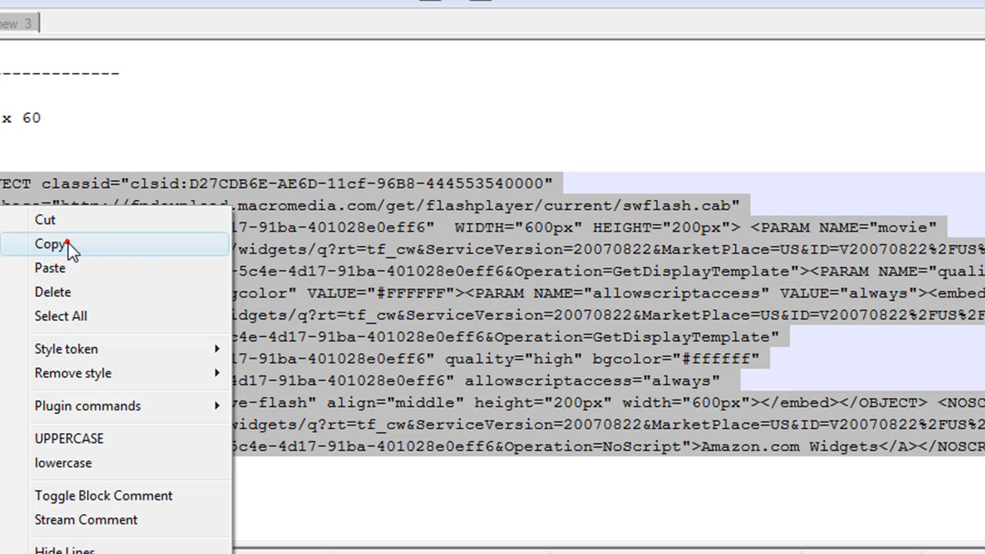
{"action": "left_click", "coordinate": [67, 242]}
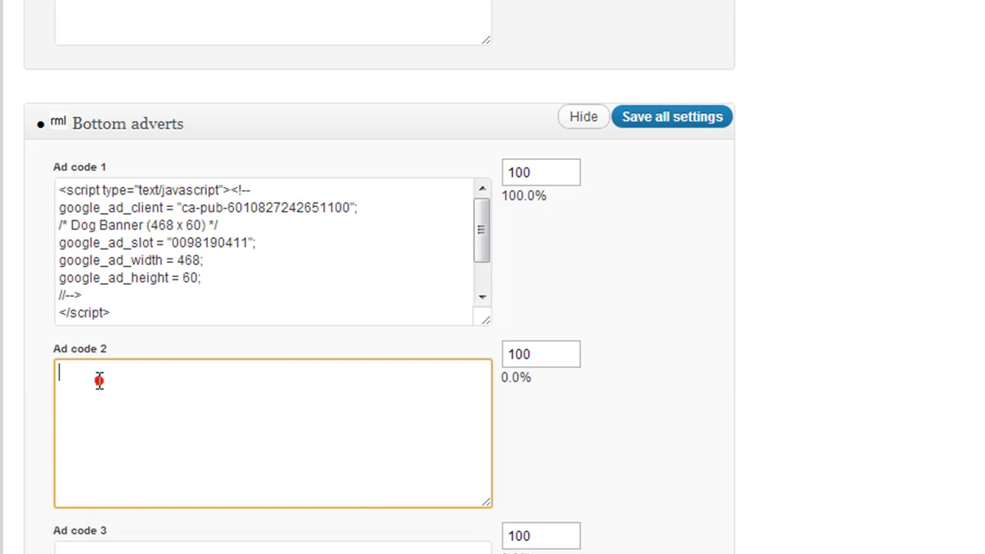
{"action": "left_click", "coordinate": [100, 380]}
{"action": "key", "text": "ctrl+v"}
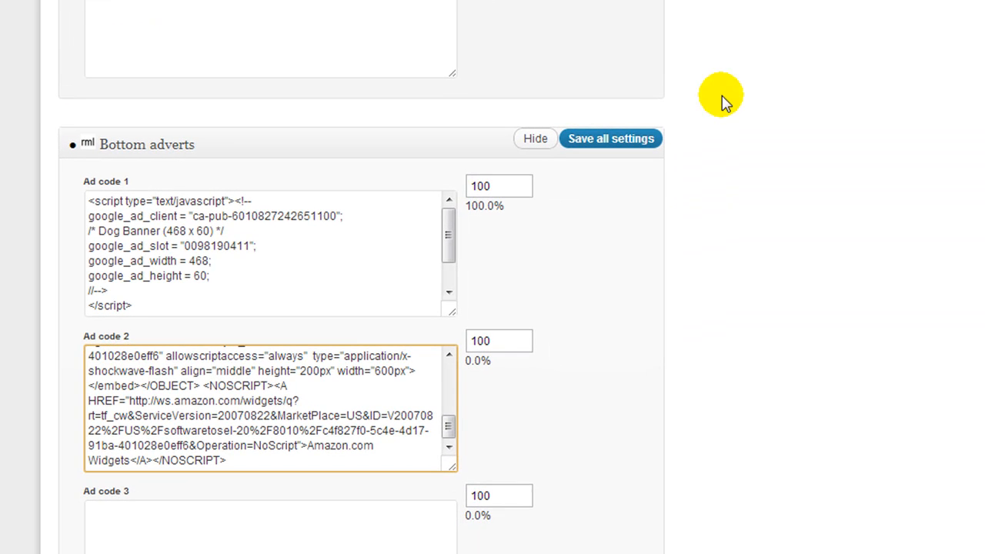
{"action": "left_click", "coordinate": [613, 133]}
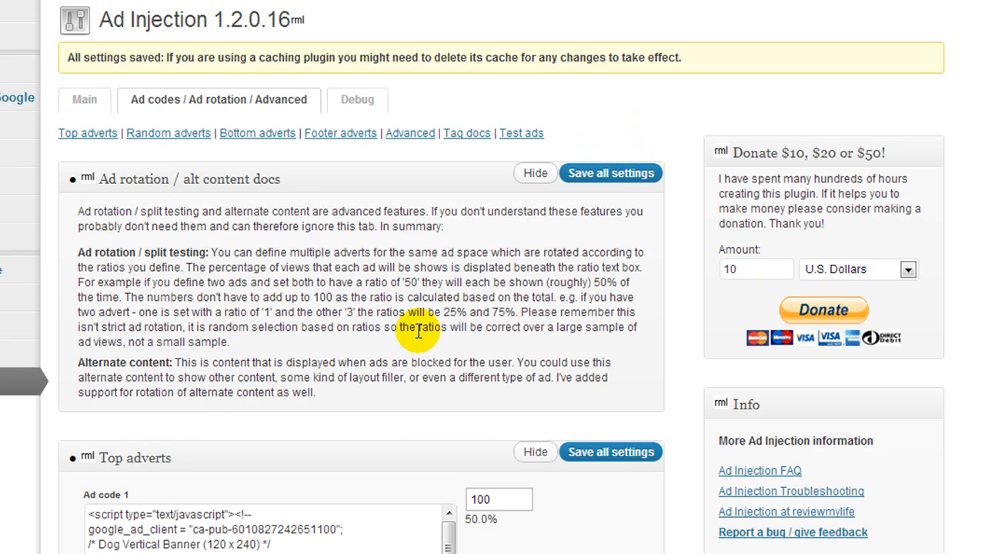
- Review the rotation ratios under Top adverts and examine the top ad in the post "What to Look For in a Dog-training Program"
{"action": "scroll", "coordinate": [417, 330], "scroll_direction": "down", "scroll_amount": 5}
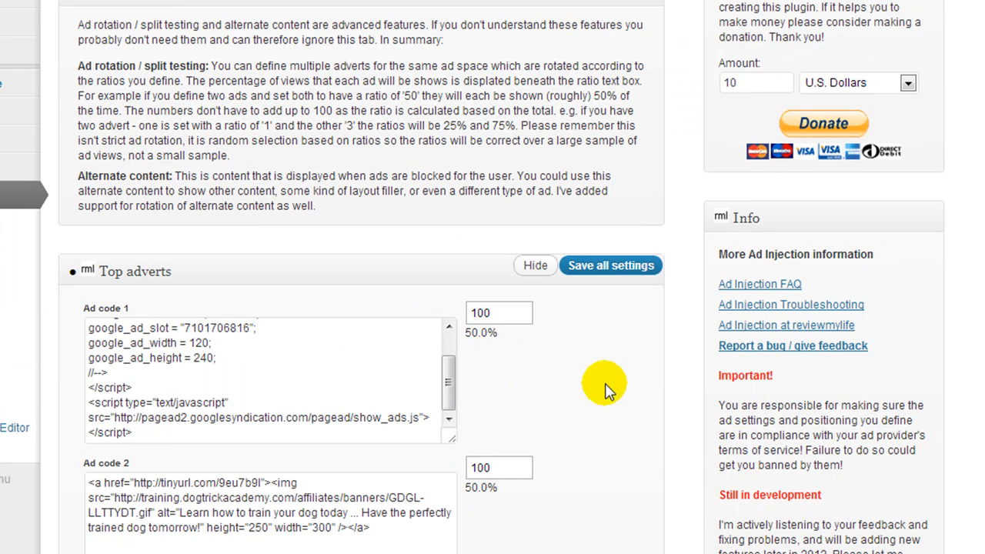
{"action": "scroll", "coordinate": [605, 392], "scroll_direction": "down", "scroll_amount": 1}
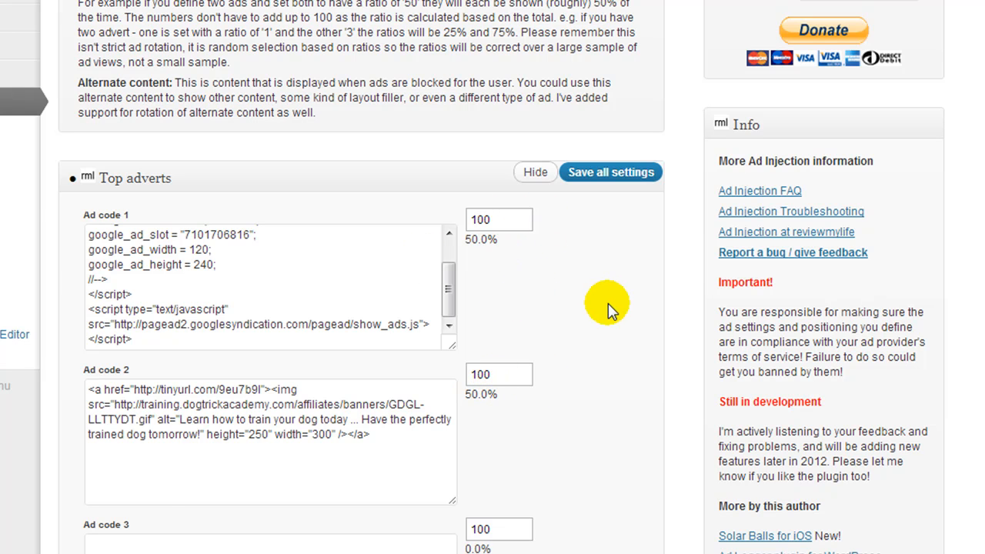
{"action": "scroll", "coordinate": [608, 305], "scroll_direction": "up", "scroll_amount": 3}
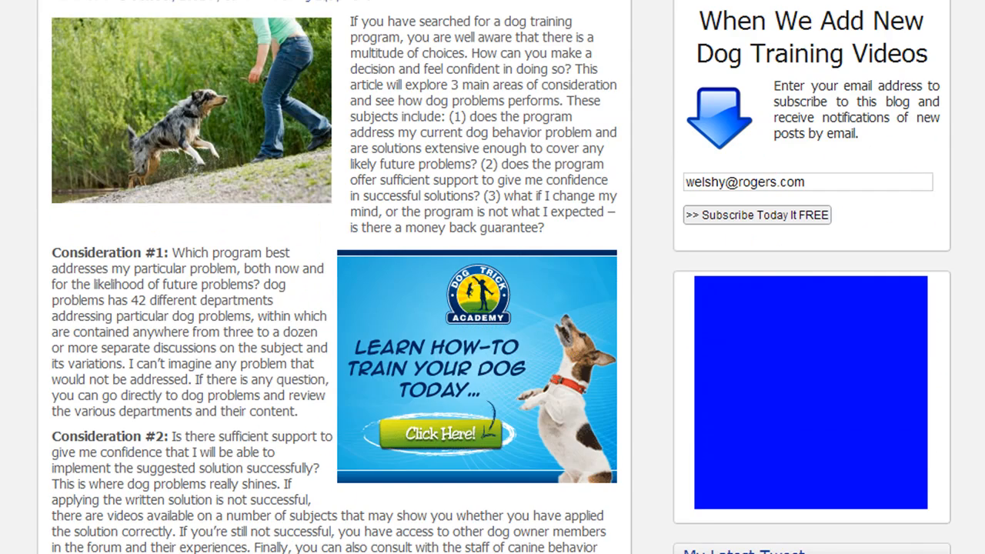
{"action": "scroll", "coordinate": [387, 215], "scroll_direction": "down", "scroll_amount": 1}
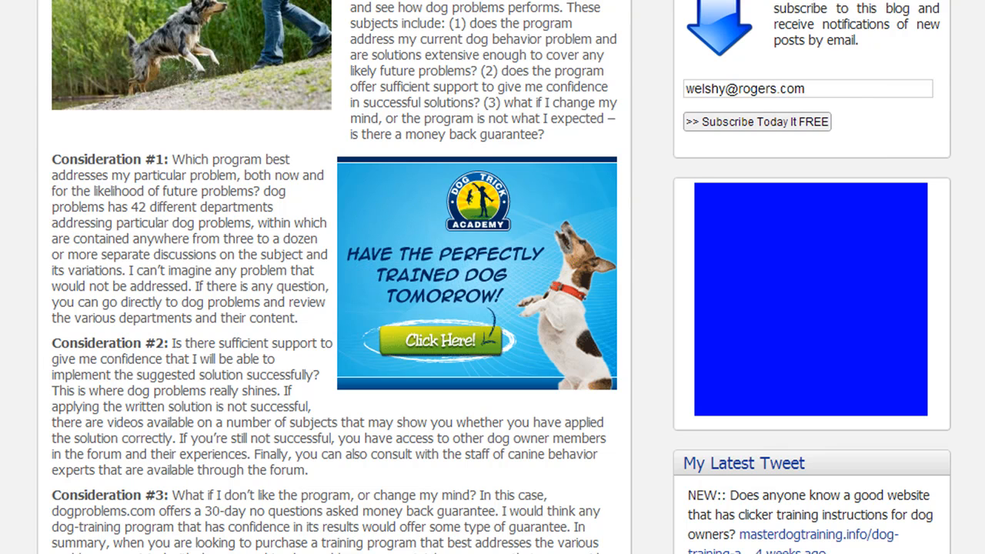
{"action": "scroll", "coordinate": [396, 337], "scroll_direction": "up", "scroll_amount": 2}
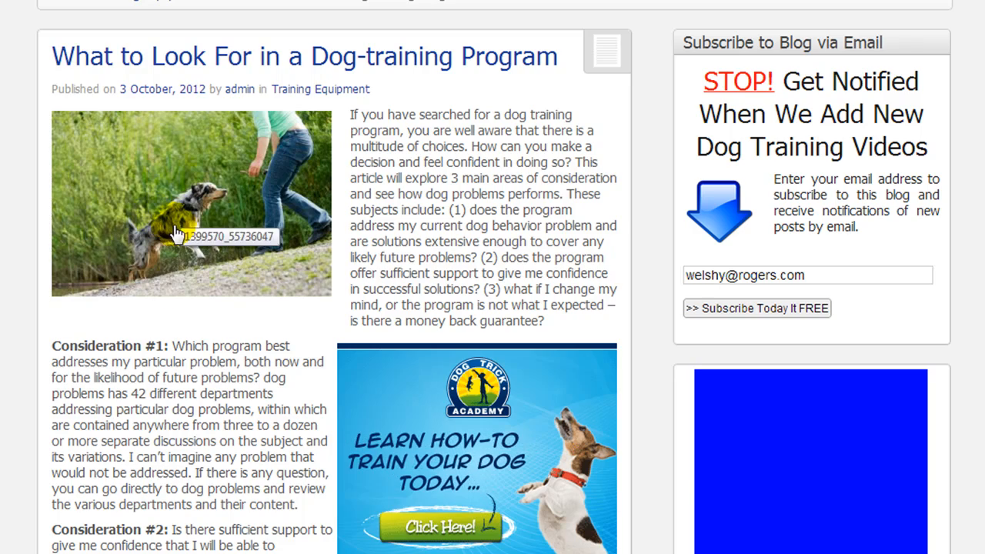
{"action": "scroll", "coordinate": [188, 323], "scroll_direction": "down", "scroll_amount": 3}
{"action": "scroll", "coordinate": [231, 339], "scroll_direction": "up", "scroll_amount": 1}
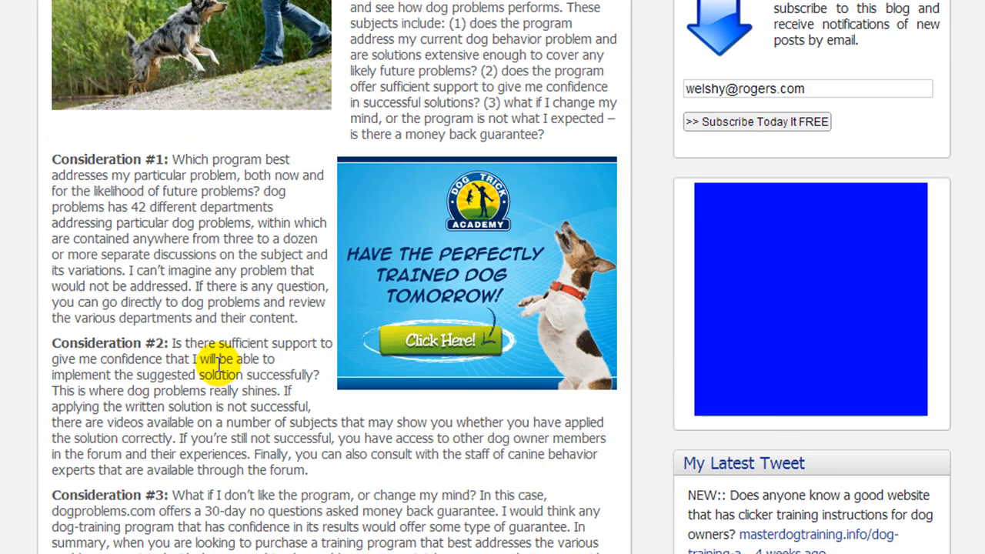
- Browse the products in the Amazon My Picks widget at the end of the post and look back over the post's ads
{"action": "scroll", "coordinate": [154, 308], "scroll_direction": "down", "scroll_amount": 10}
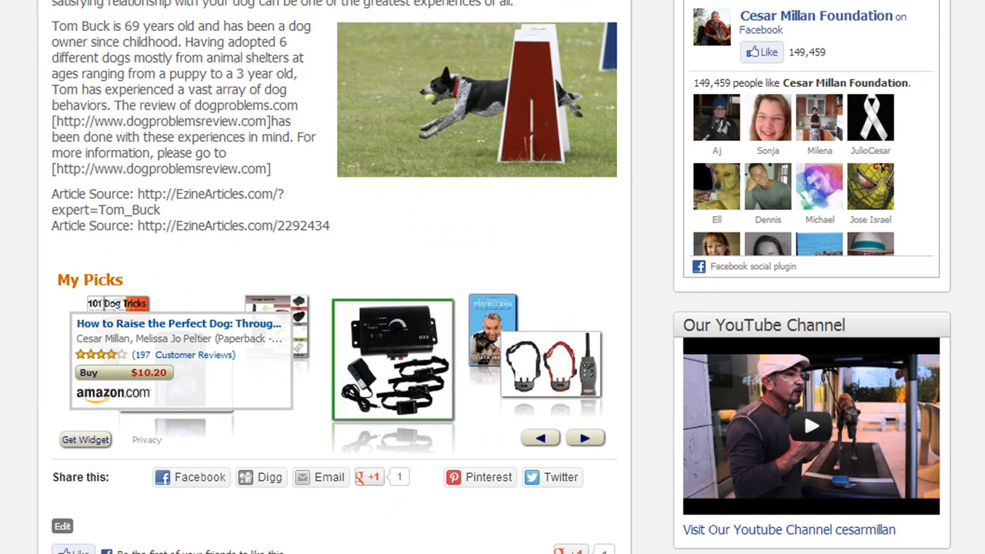
{"action": "left_click", "coordinate": [584, 436]}
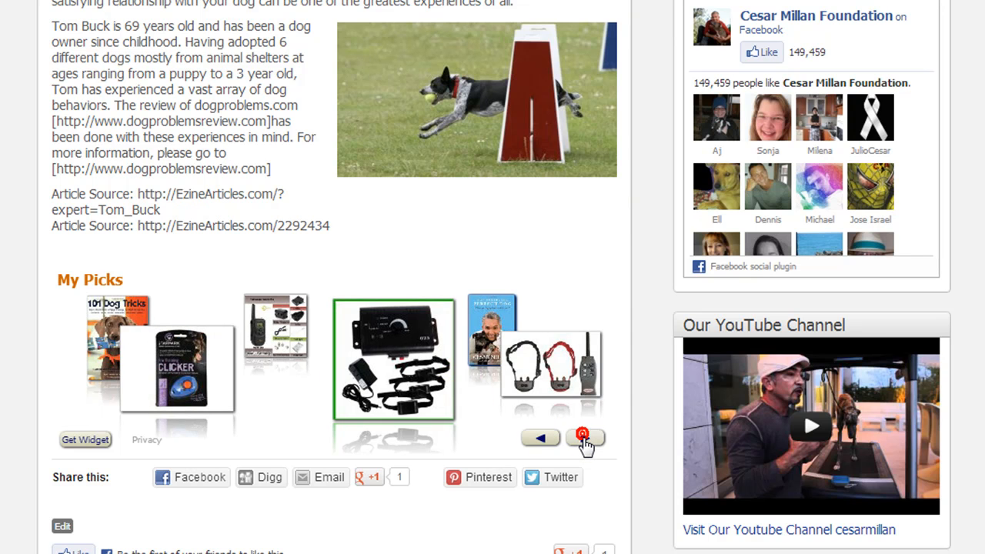
{"action": "left_click", "coordinate": [584, 438]}
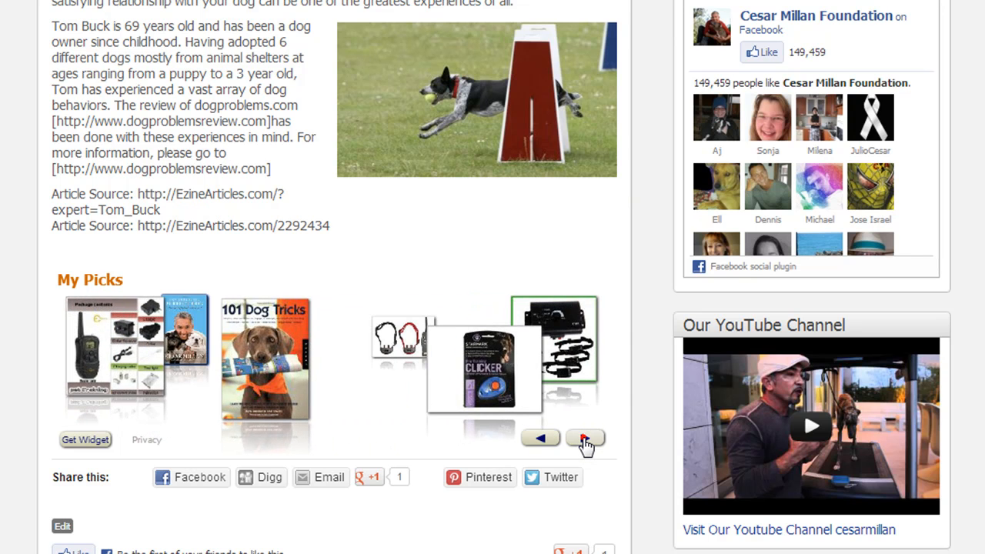
{"action": "left_click", "coordinate": [584, 439]}
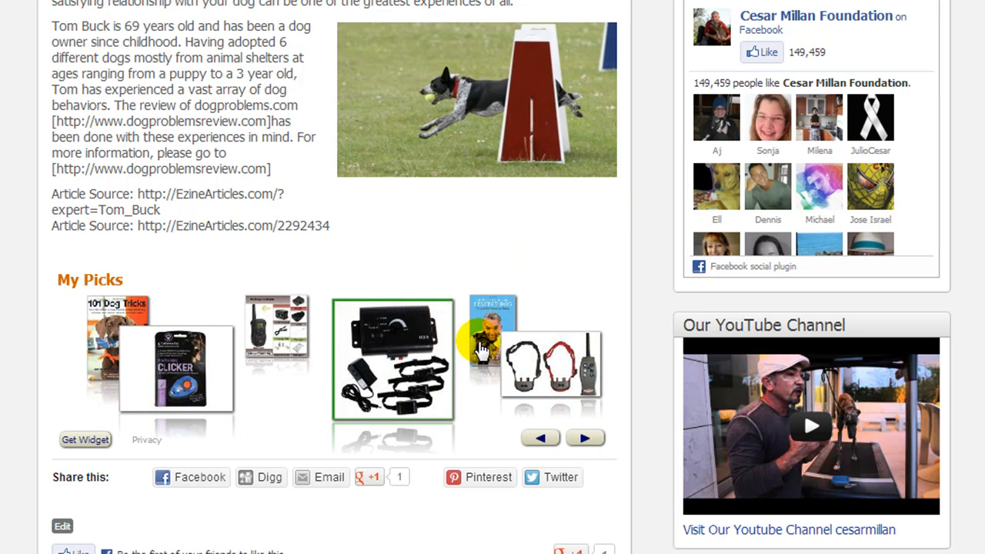
{"action": "mouse_move", "coordinate": [408, 374]}
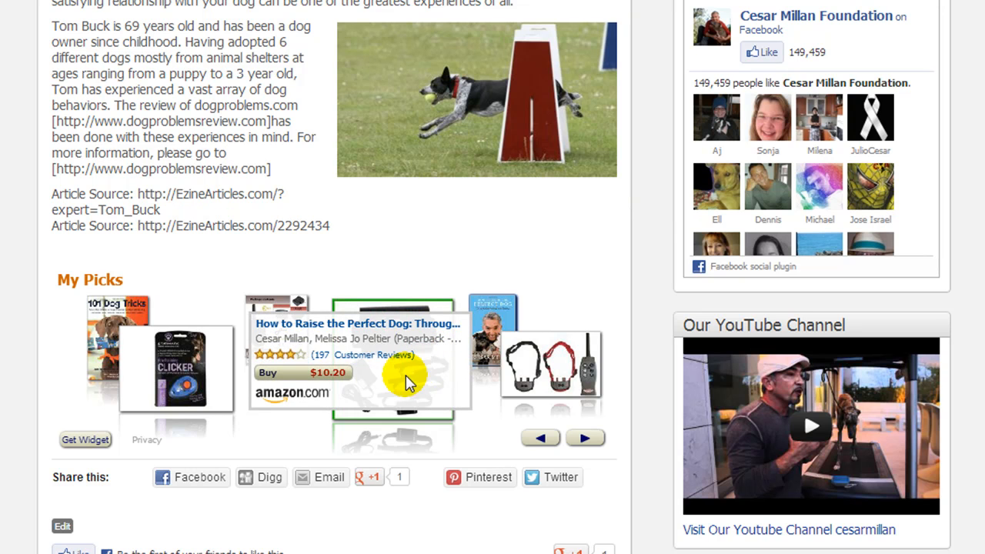
{"action": "left_click", "coordinate": [258, 242]}
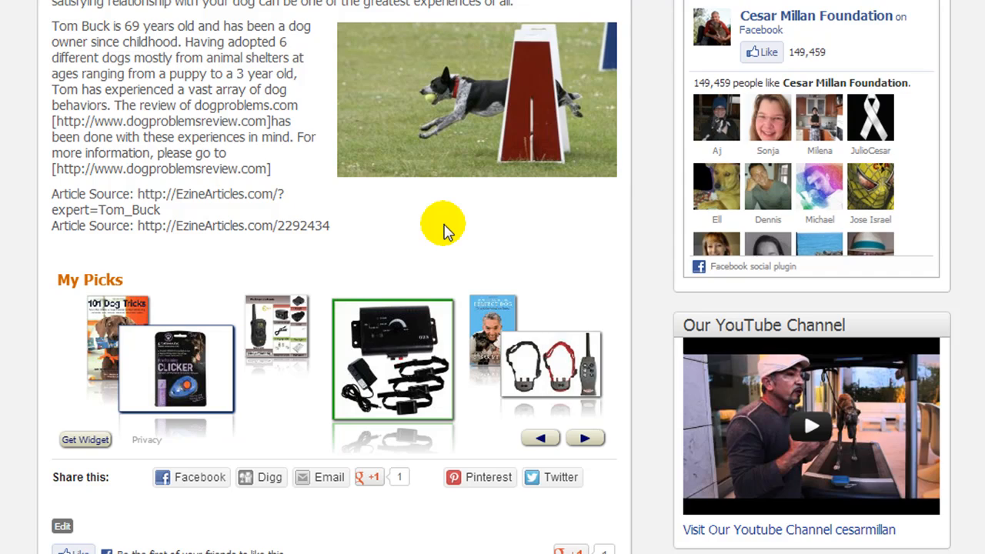
{"action": "scroll", "coordinate": [445, 229], "scroll_direction": "up", "scroll_amount": 9}
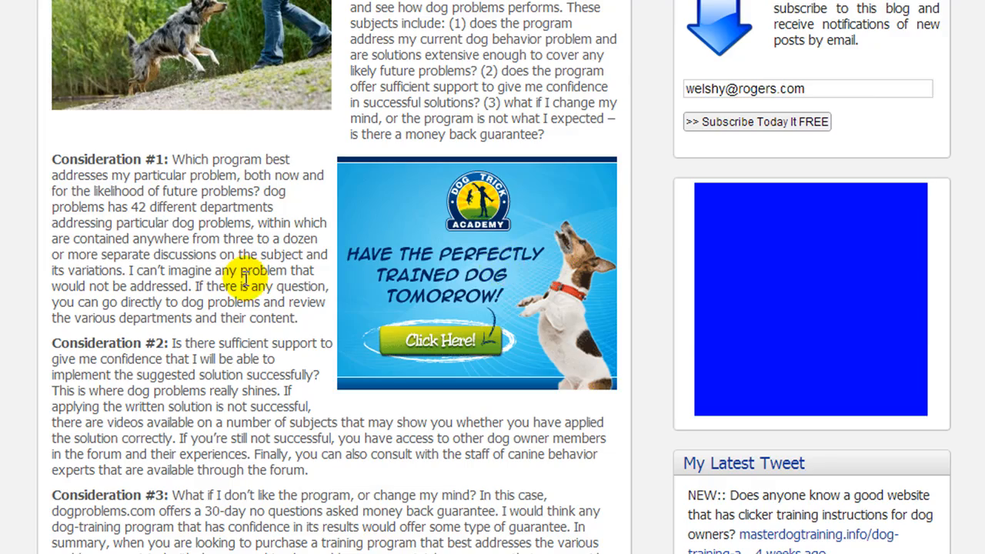
{"action": "scroll", "coordinate": [231, 231], "scroll_direction": "up", "scroll_amount": 5}
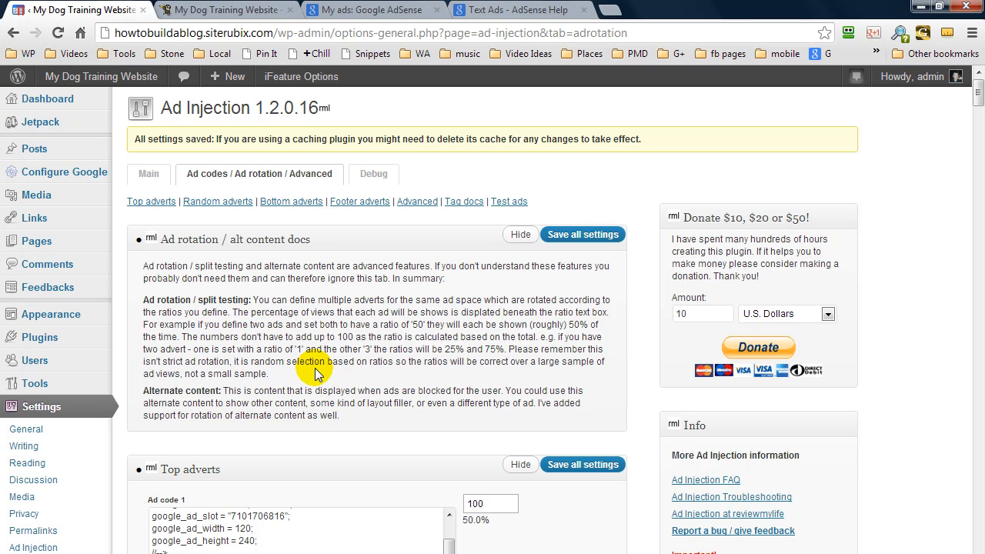
- Look over Ad codes 1 and 2 and the empty Ad code 3 field under Top adverts in Ad Injection
{"action": "scroll", "coordinate": [315, 368], "scroll_direction": "down", "scroll_amount": 3}
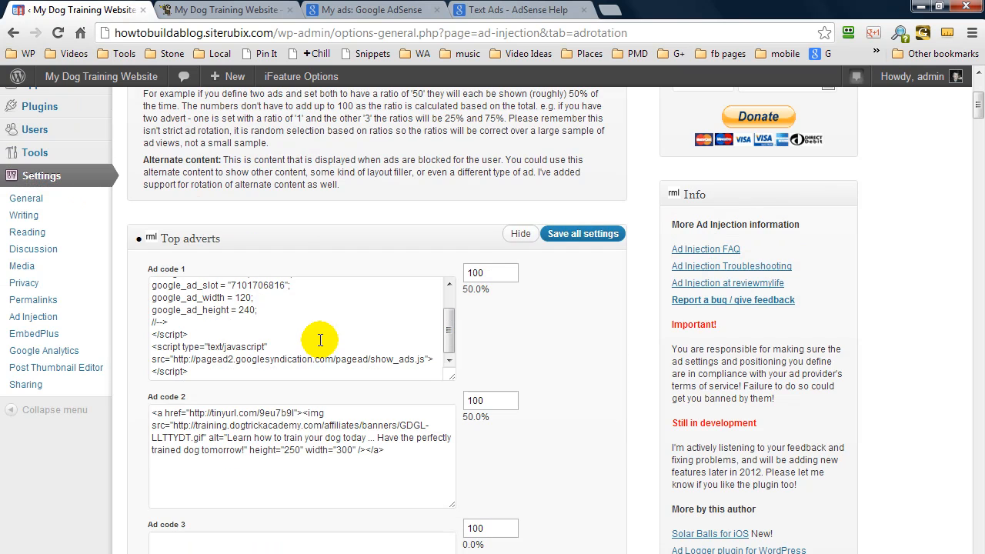
{"action": "scroll", "coordinate": [324, 332], "scroll_direction": "down", "scroll_amount": 2}
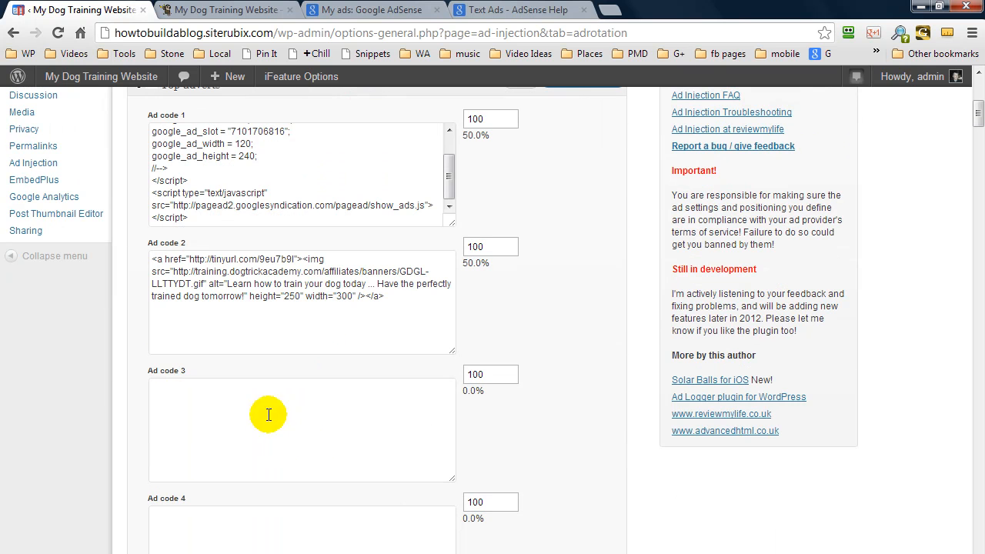
{"action": "left_click", "coordinate": [256, 440]}
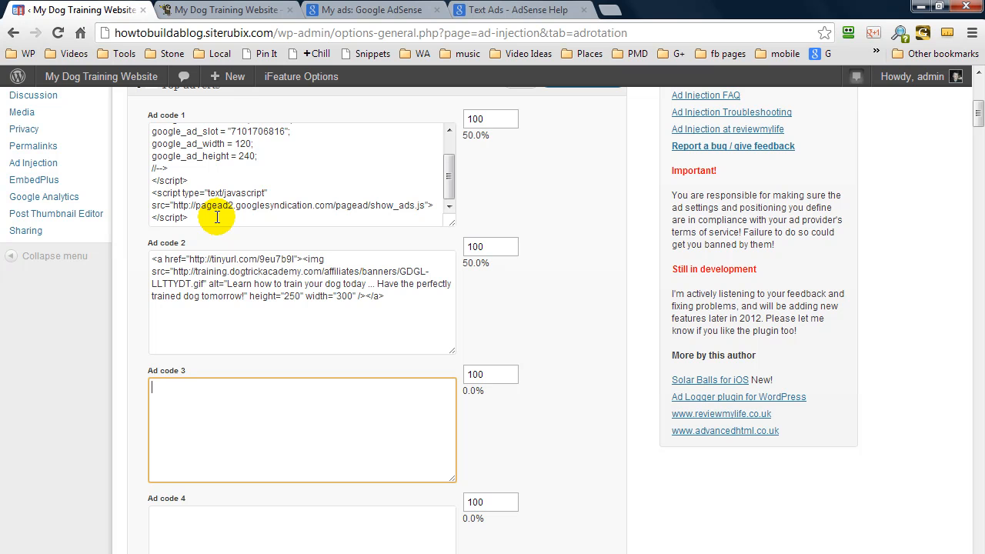
{"action": "left_click_drag", "start_coordinate": [215, 218], "coordinate": [385, 136]}
{"action": "left_click", "coordinate": [536, 191]}
{"action": "scroll", "coordinate": [534, 189], "scroll_direction": "up", "scroll_amount": 5}
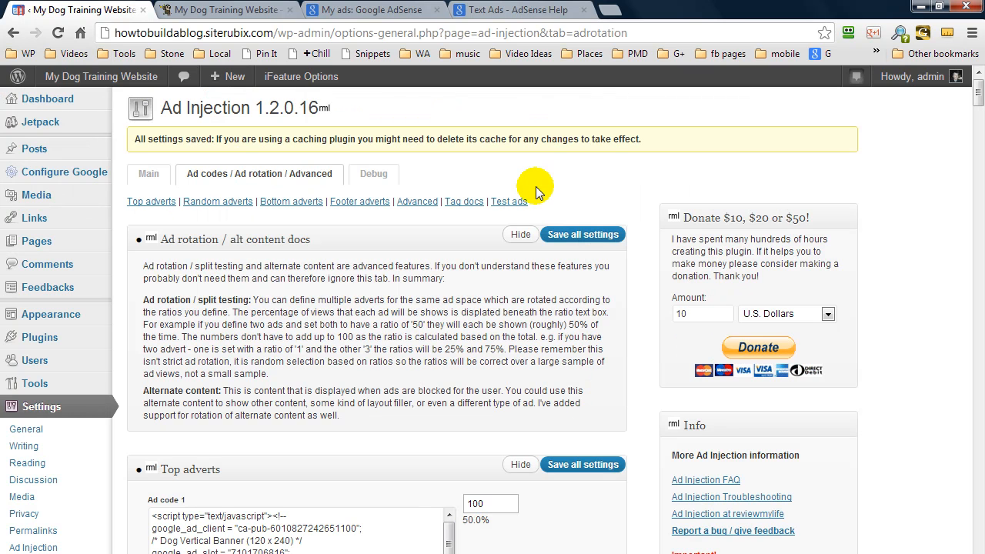
- Paste the copied Amazon widget code into Ad code 1 of Footer adverts and save all settings
{"action": "scroll", "coordinate": [419, 210], "scroll_direction": "down", "scroll_amount": 8}
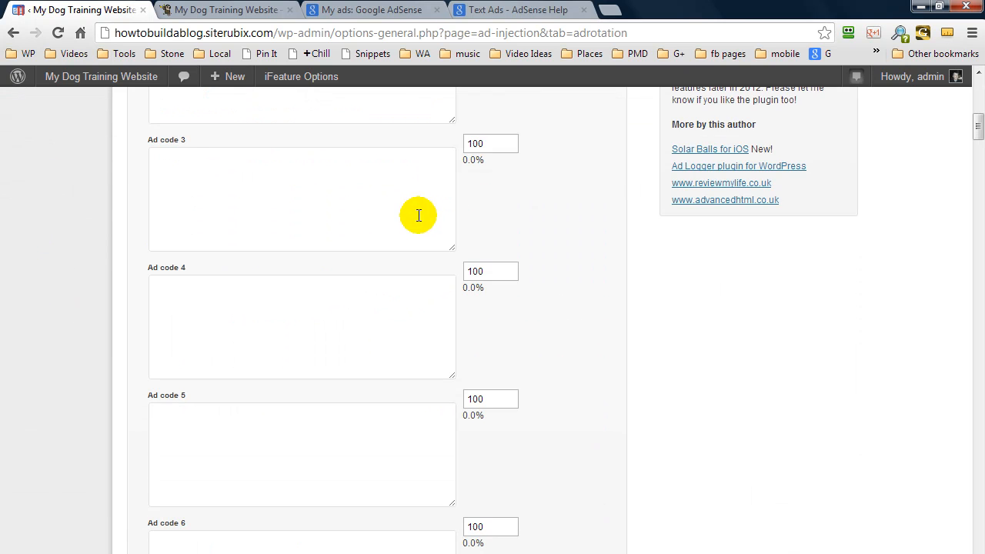
{"action": "scroll", "coordinate": [419, 215], "scroll_direction": "down", "scroll_amount": 7}
{"action": "scroll", "coordinate": [539, 292], "scroll_direction": "down", "scroll_amount": 7}
{"action": "scroll", "coordinate": [604, 320], "scroll_direction": "up", "scroll_amount": 14}
{"action": "scroll", "coordinate": [602, 318], "scroll_direction": "down", "scroll_amount": 7}
{"action": "scroll", "coordinate": [602, 319], "scroll_direction": "up", "scroll_amount": 9}
{"action": "scroll", "coordinate": [602, 320], "scroll_direction": "down", "scroll_amount": 3}
{"action": "scroll", "coordinate": [602, 320], "scroll_direction": "down", "scroll_amount": 15}
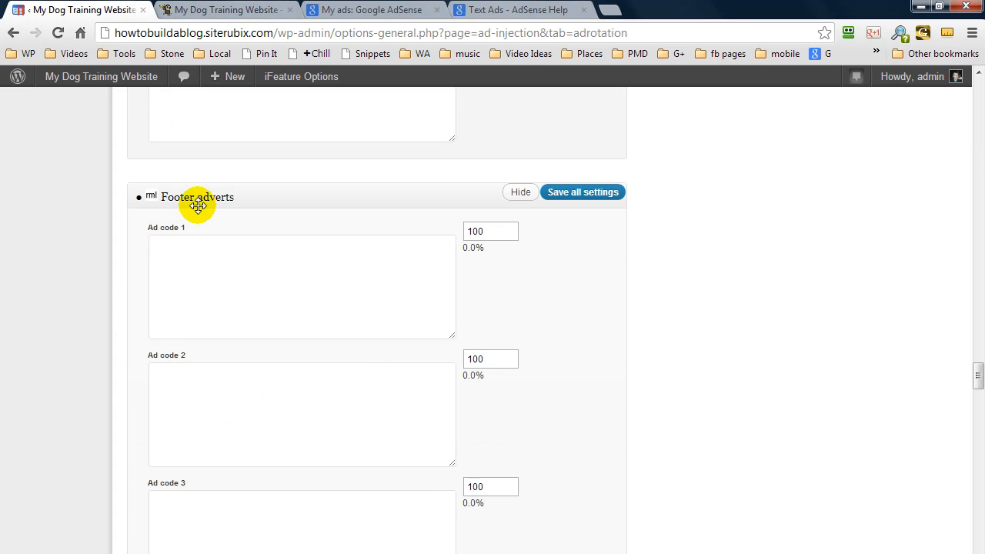
{"action": "left_click", "coordinate": [202, 269]}
{"action": "right_click", "coordinate": [202, 270]}
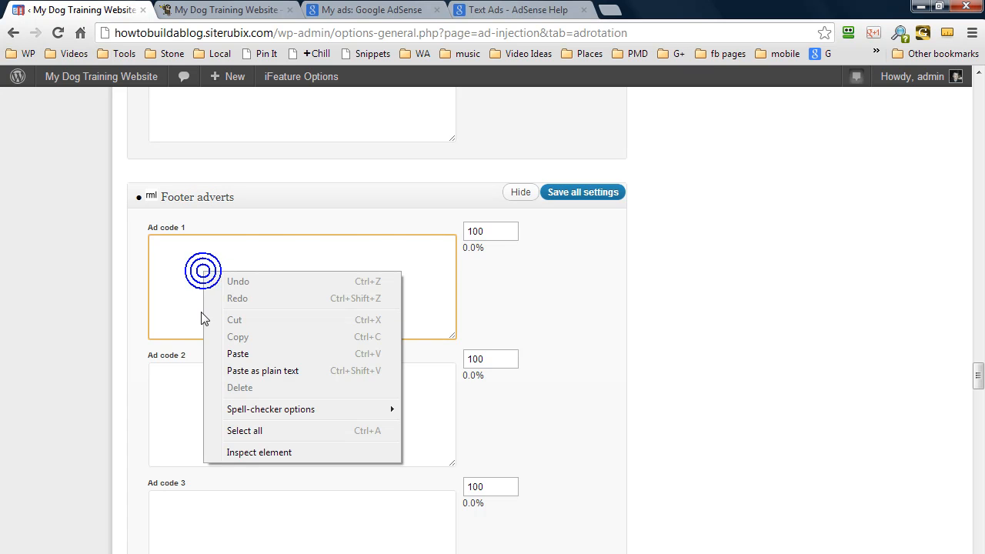
{"action": "left_click", "coordinate": [221, 354]}
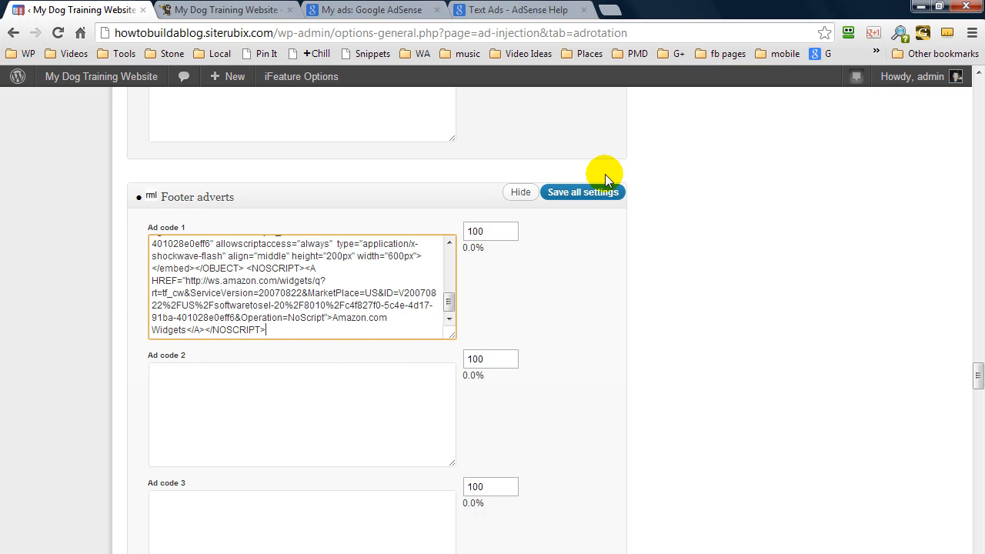
{"action": "left_click", "coordinate": [583, 193]}
- Check the ad below the footer of the post "What to Look For in a Dog-training Program" and return to Ad Injection's settings
{"action": "left_click", "coordinate": [178, 10]}
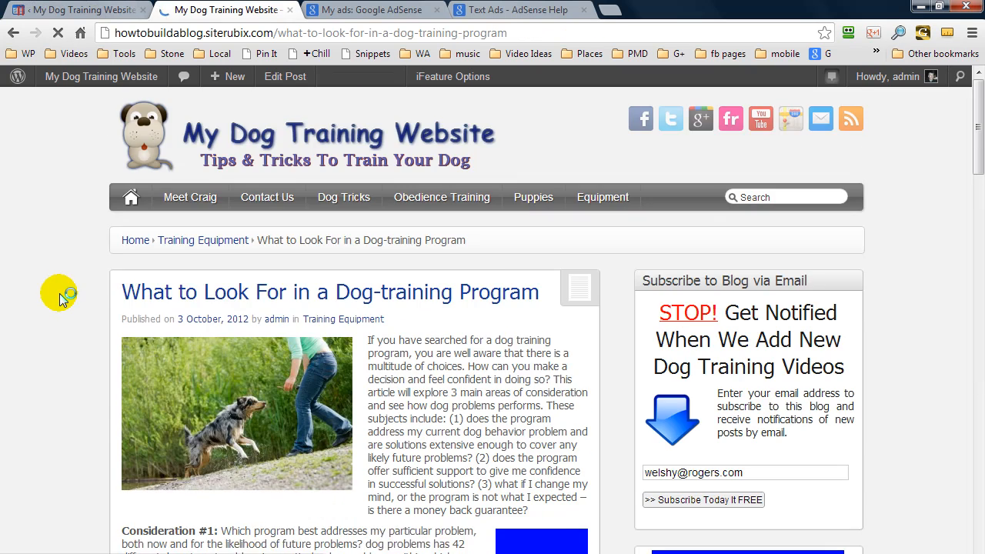
{"action": "scroll", "coordinate": [62, 294], "scroll_direction": "down", "scroll_amount": 3}
{"action": "scroll", "coordinate": [60, 297], "scroll_direction": "down", "scroll_amount": 15}
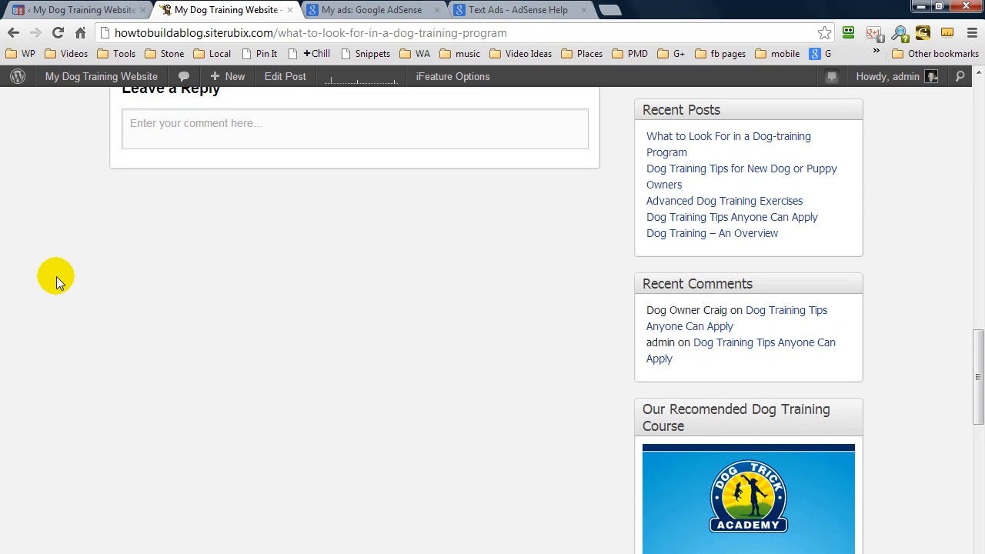
{"action": "scroll", "coordinate": [54, 284], "scroll_direction": "down", "scroll_amount": 7}
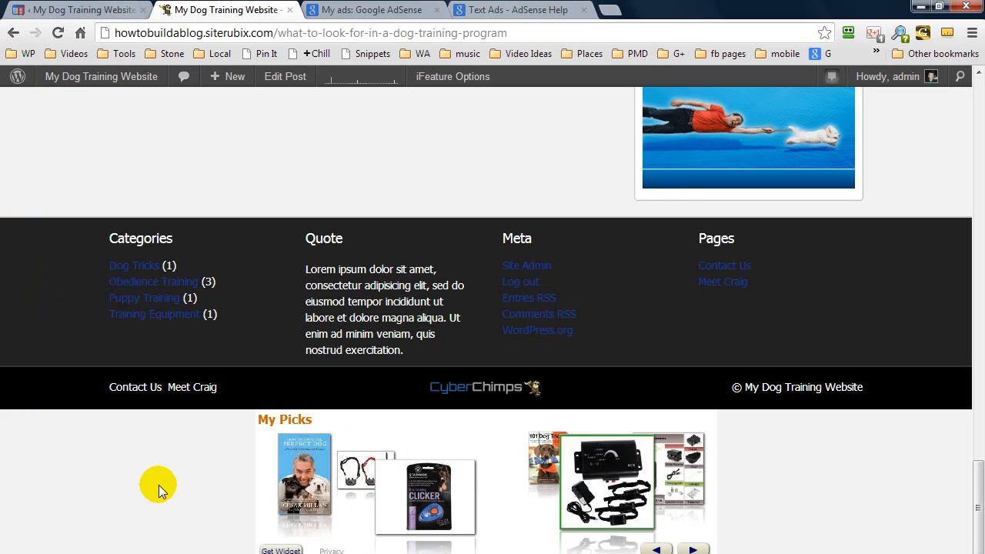
{"action": "scroll", "coordinate": [3, 531], "scroll_direction": "up", "scroll_amount": 1}
{"action": "scroll", "coordinate": [6, 524], "scroll_direction": "down", "scroll_amount": 1}
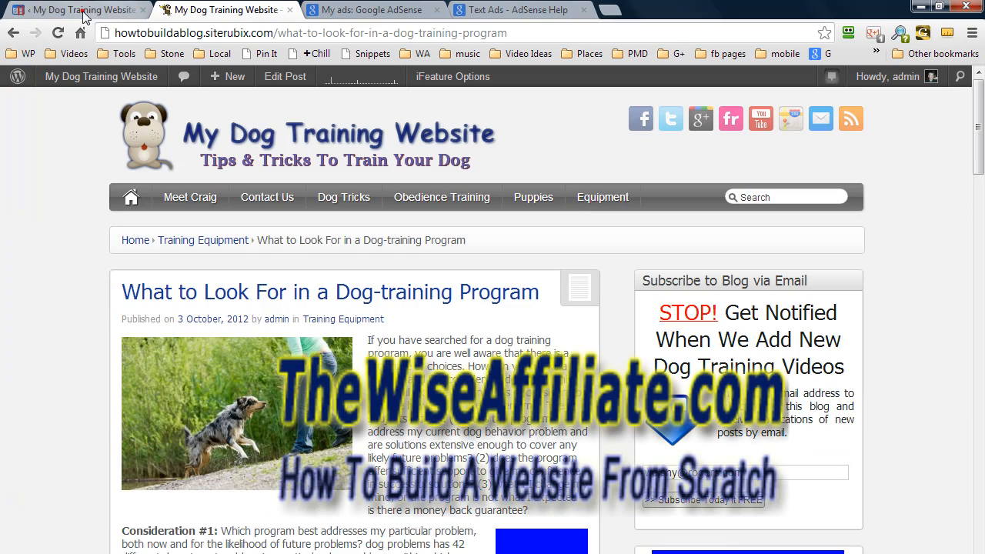
{"action": "left_click", "coordinate": [83, 10]}
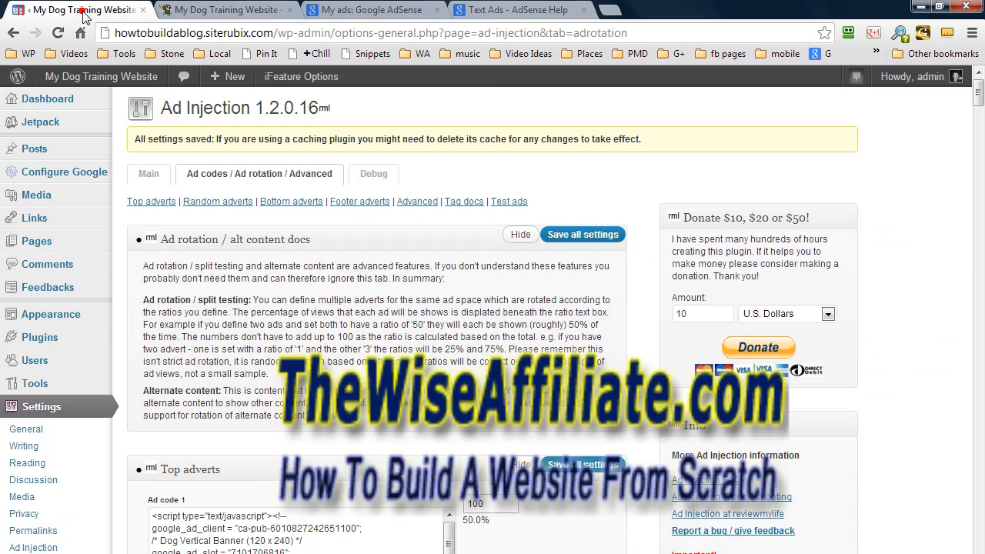